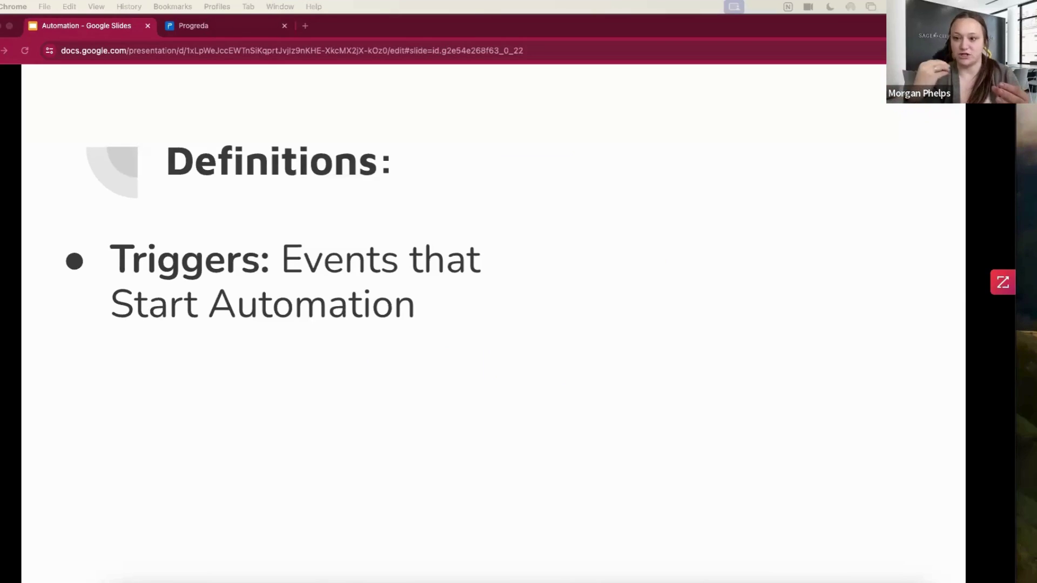
Reveal the Actions and Sequences definitions and the GIF, then advance to the walkthrough slide
{"action": "key", "text": "Right"}
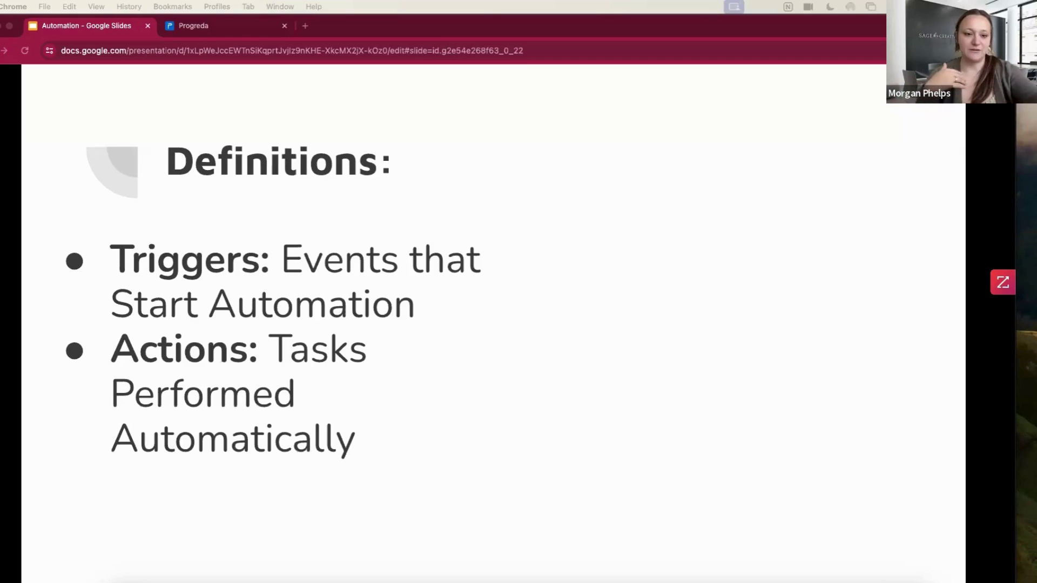
{"action": "key", "text": "Right"}
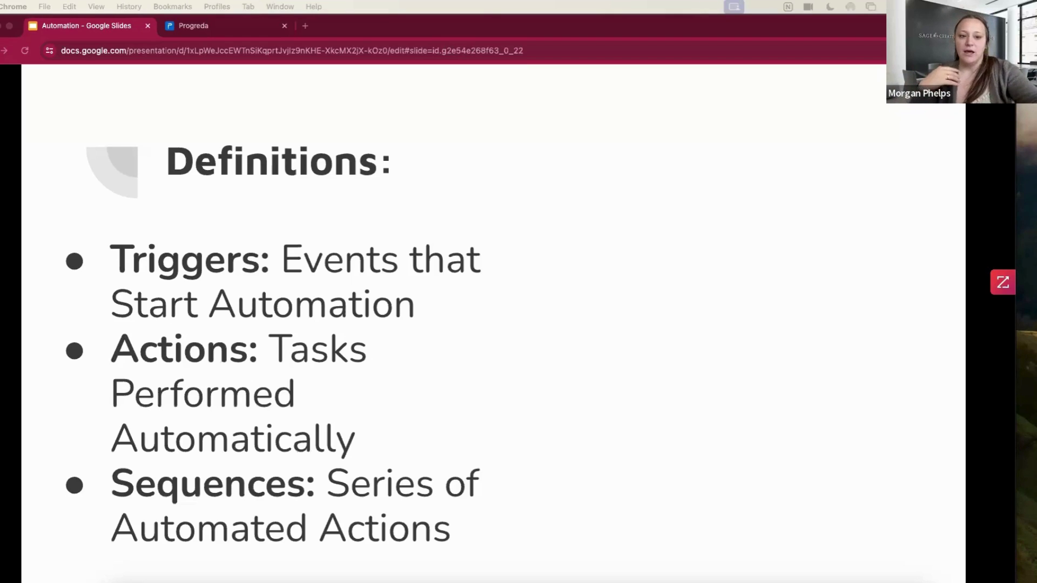
{"action": "key", "text": "Right"}
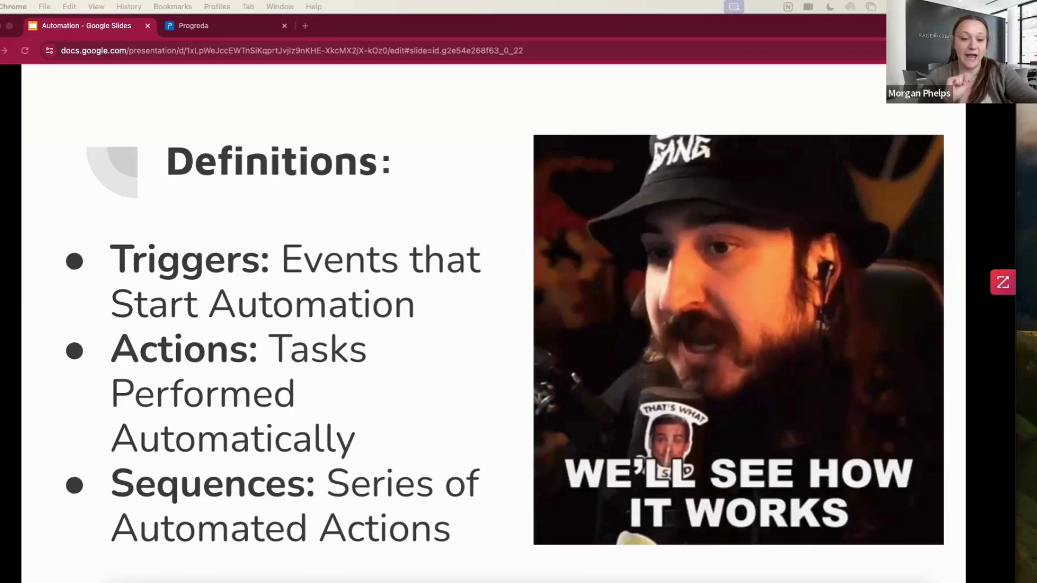
{"action": "key", "text": "Right"}
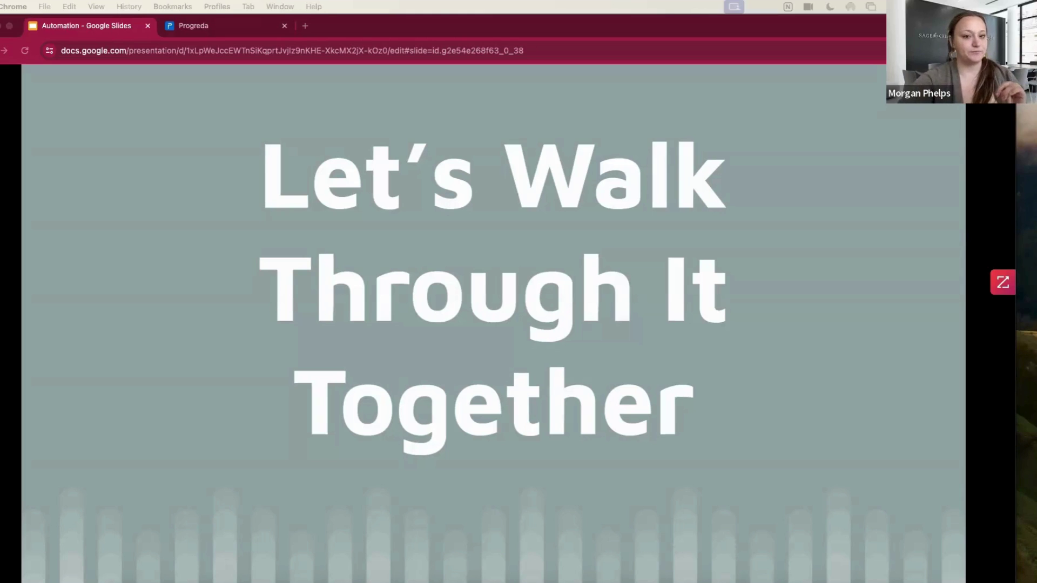
{"action": "left_click", "coordinate": [225, 24]}
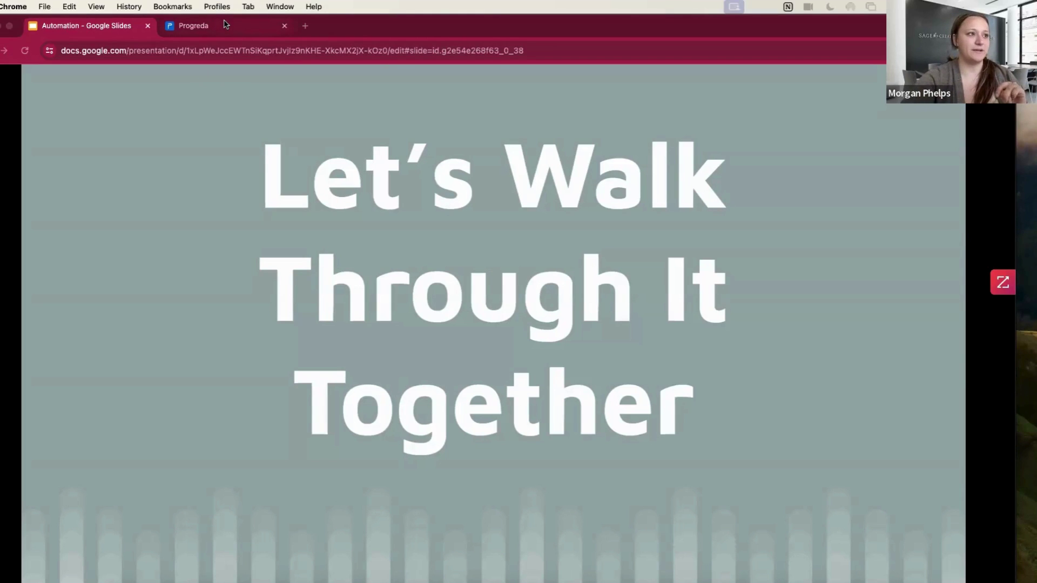
Switch to the Progreda tab showing the new empty workflow with only END
{"action": "left_click", "coordinate": [226, 27]}
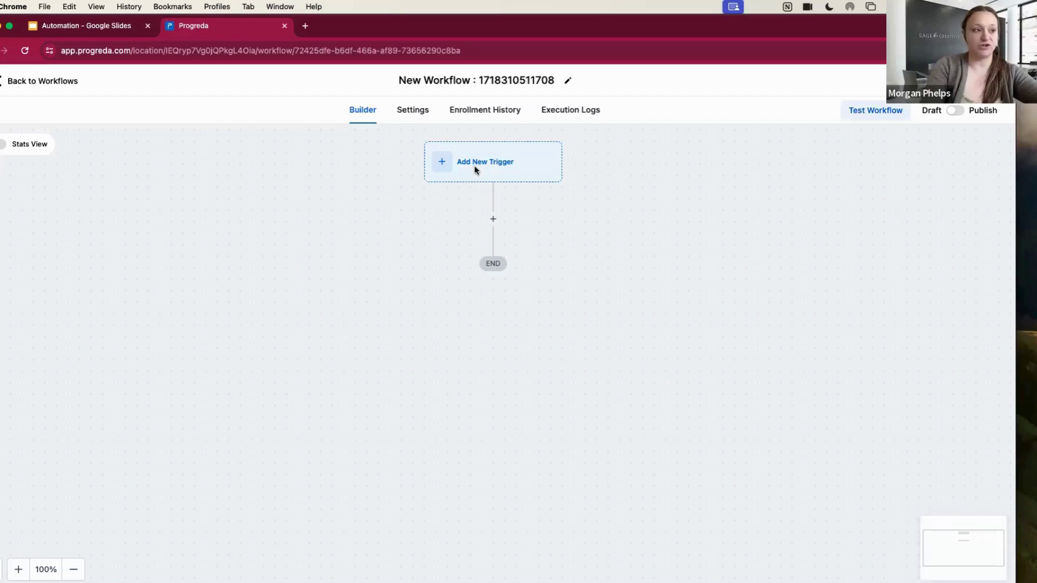
Open the Workflow Trigger panel and browse Contact triggers like Birthday Reminder and Contact Tag
{"action": "left_click", "coordinate": [442, 163]}
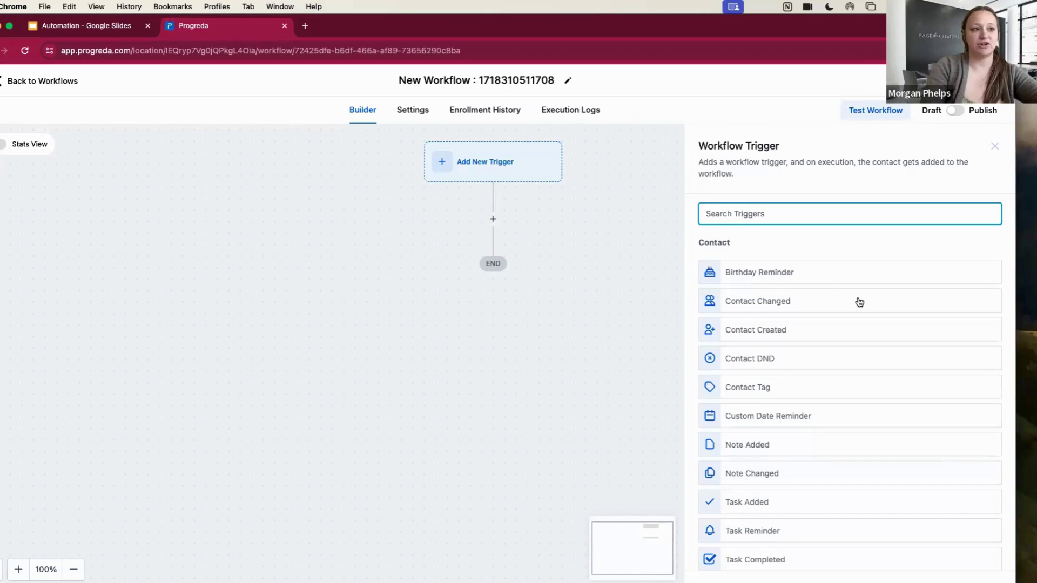
{"action": "scroll", "coordinate": [858, 302], "scroll_direction": "down", "scroll_amount": 1}
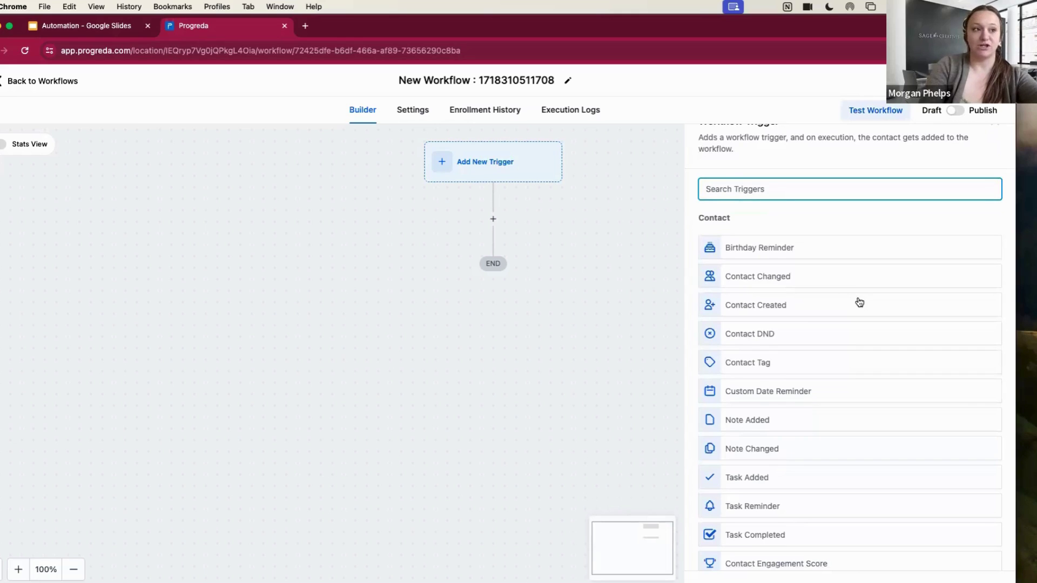
{"action": "scroll", "coordinate": [869, 316], "scroll_direction": "down", "scroll_amount": 1}
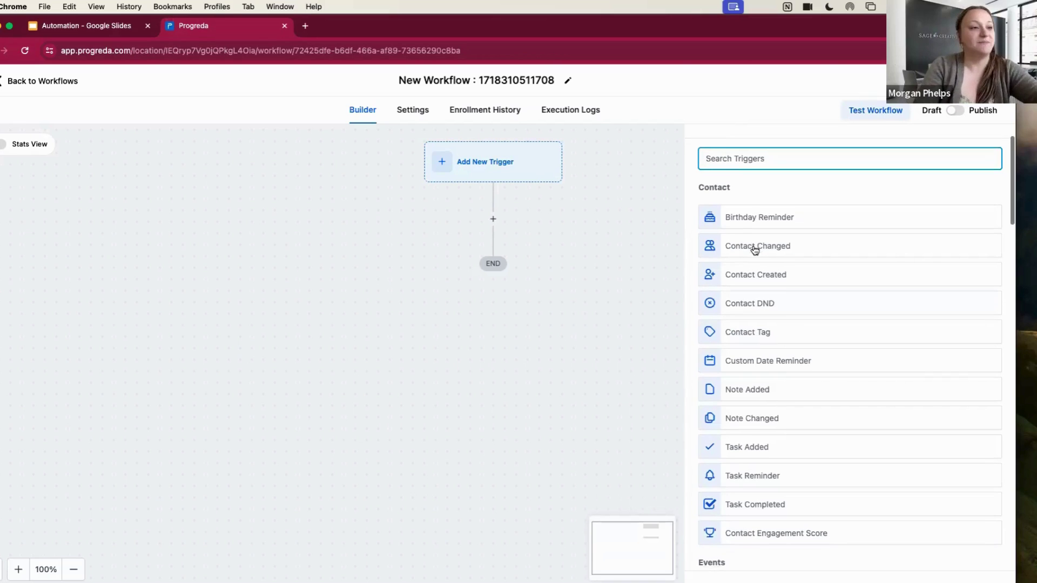
{"action": "scroll", "coordinate": [753, 246], "scroll_direction": "down", "scroll_amount": 1}
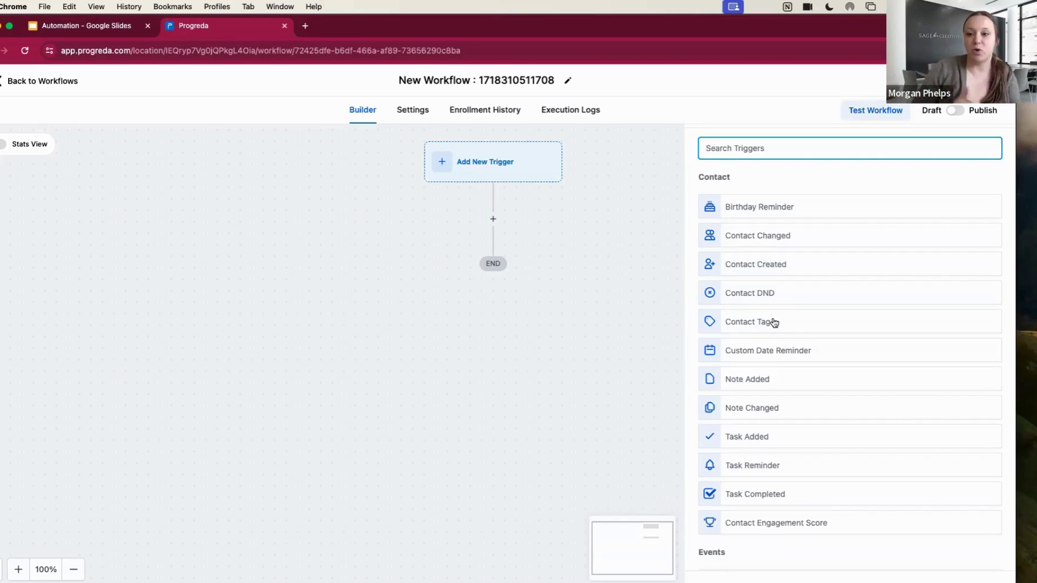
{"action": "scroll", "coordinate": [776, 323], "scroll_direction": "down", "scroll_amount": 1}
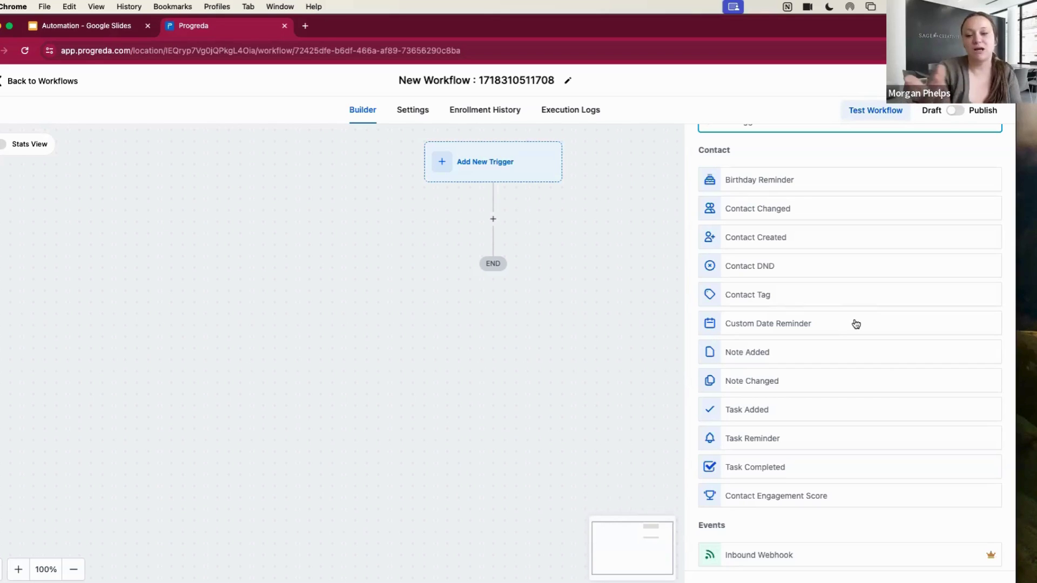
{"action": "scroll", "coordinate": [856, 324], "scroll_direction": "down", "scroll_amount": 1}
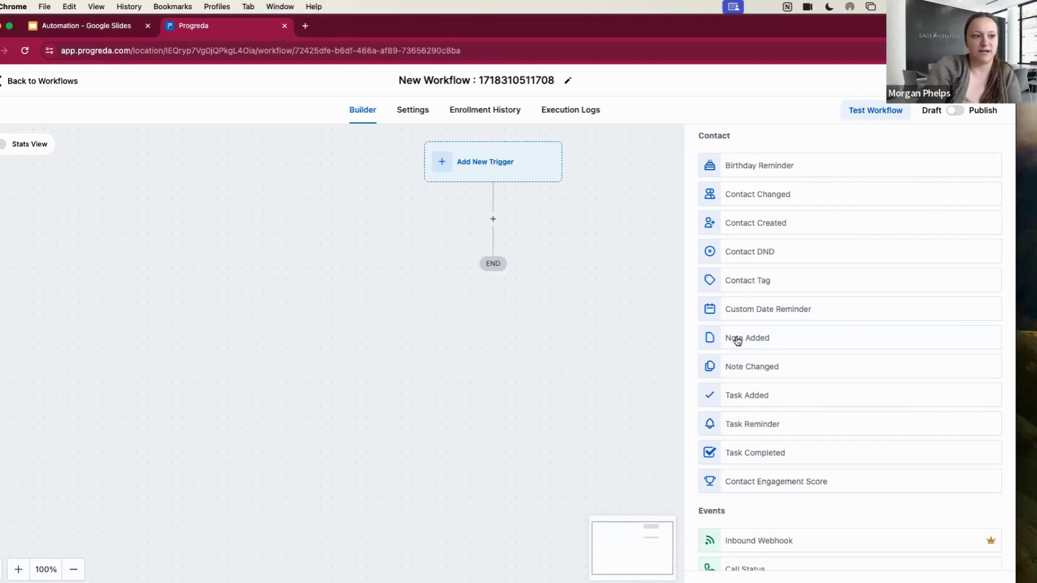
{"action": "scroll", "coordinate": [741, 364], "scroll_direction": "down", "scroll_amount": 1}
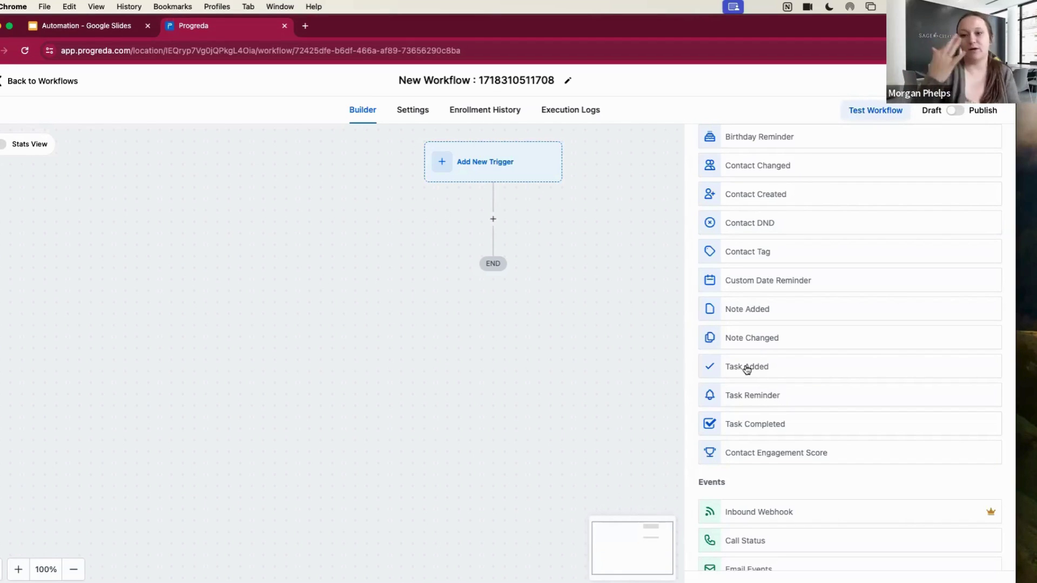
{"action": "scroll", "coordinate": [743, 370], "scroll_direction": "down", "scroll_amount": 3}
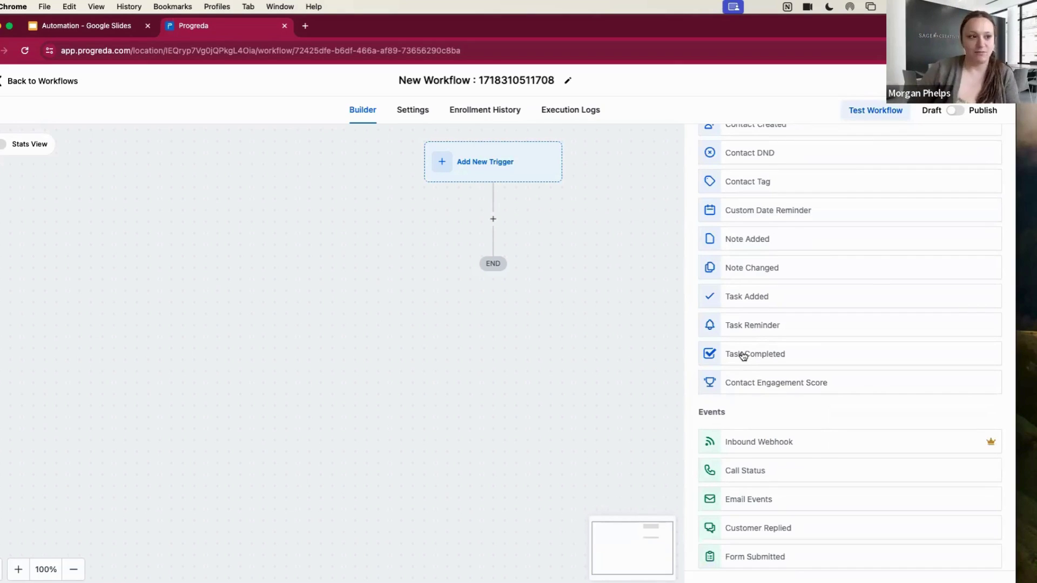
{"action": "scroll", "coordinate": [757, 375], "scroll_direction": "down", "scroll_amount": 3}
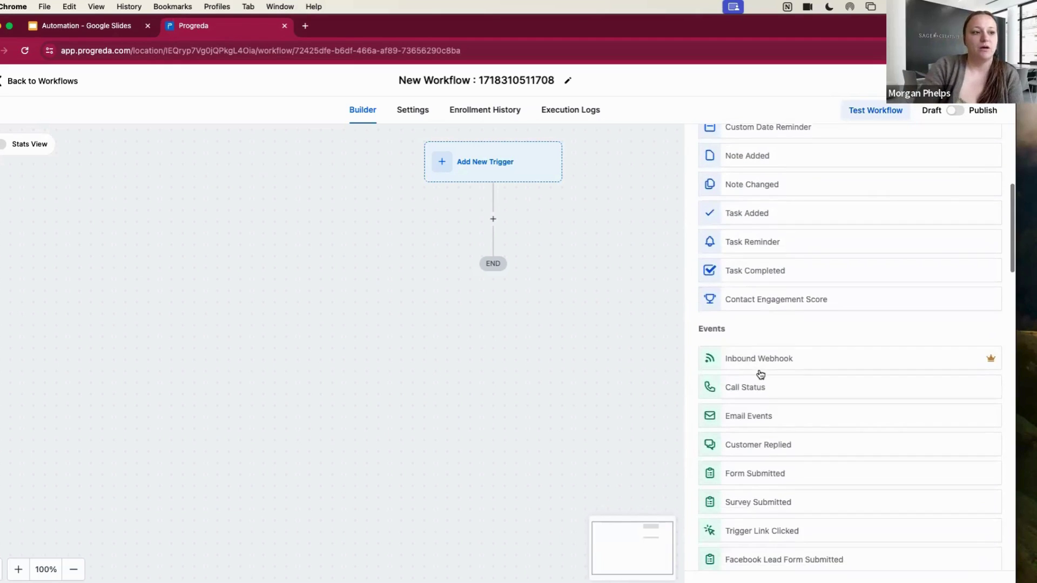
{"action": "scroll", "coordinate": [849, 268], "scroll_direction": "down", "scroll_amount": 3}
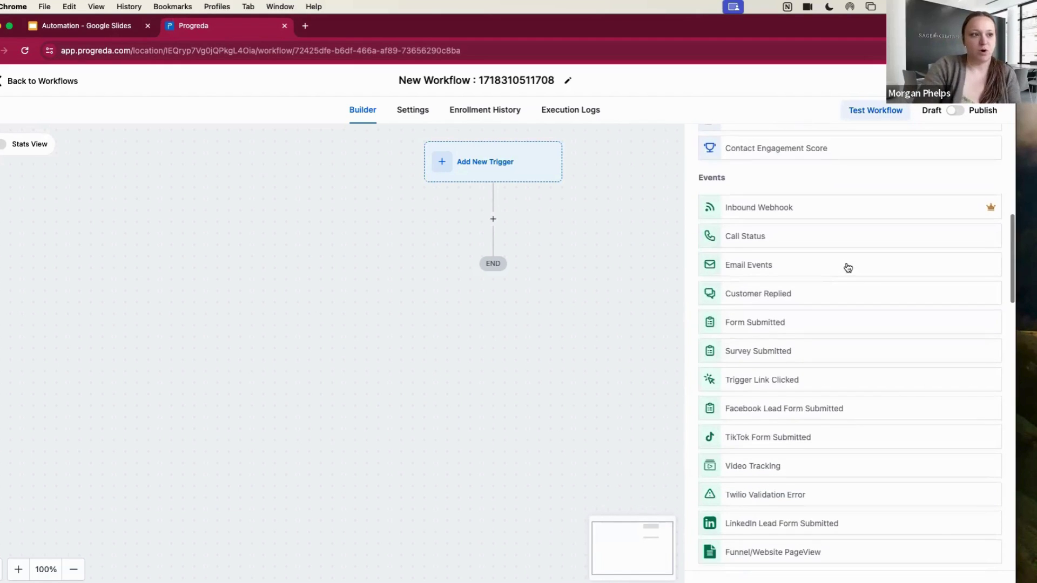
{"action": "scroll", "coordinate": [815, 178], "scroll_direction": "down", "scroll_amount": 1}
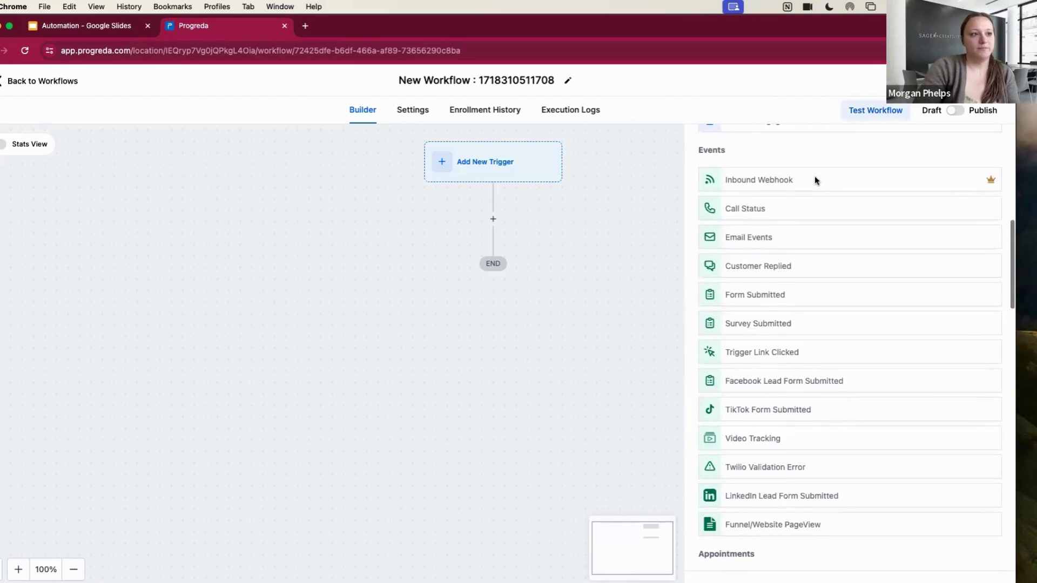
{"action": "left_click_drag", "start_coordinate": [696, 148], "coordinate": [722, 150]}
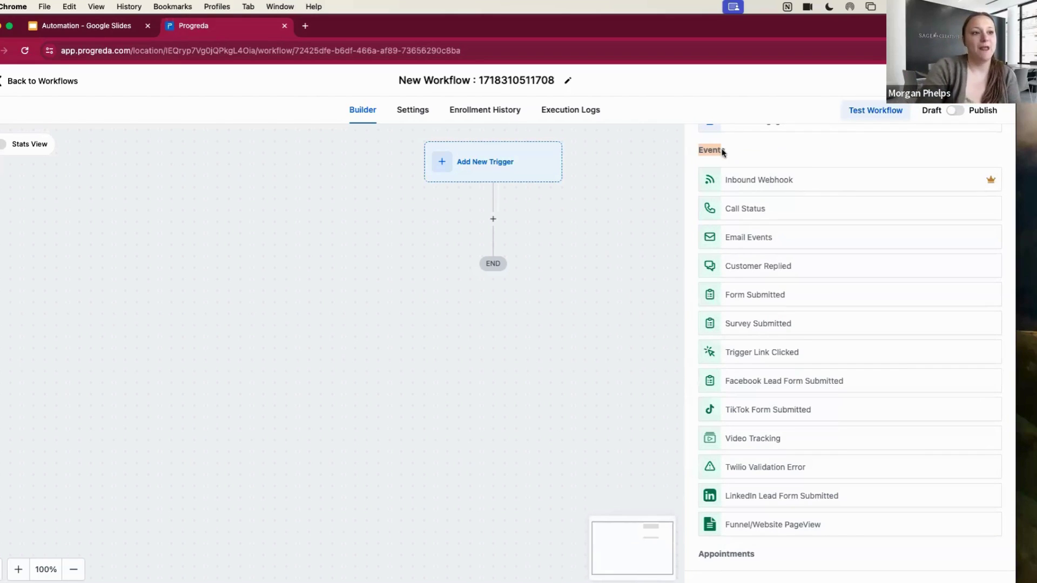
{"action": "left_click", "coordinate": [762, 156]}
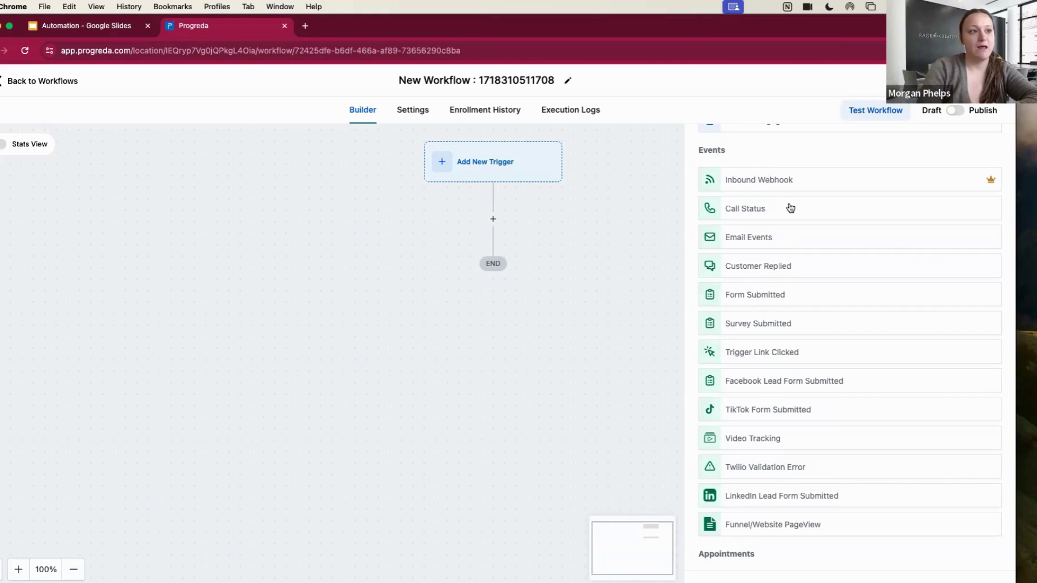
{"action": "scroll", "coordinate": [790, 208], "scroll_direction": "down", "scroll_amount": 1}
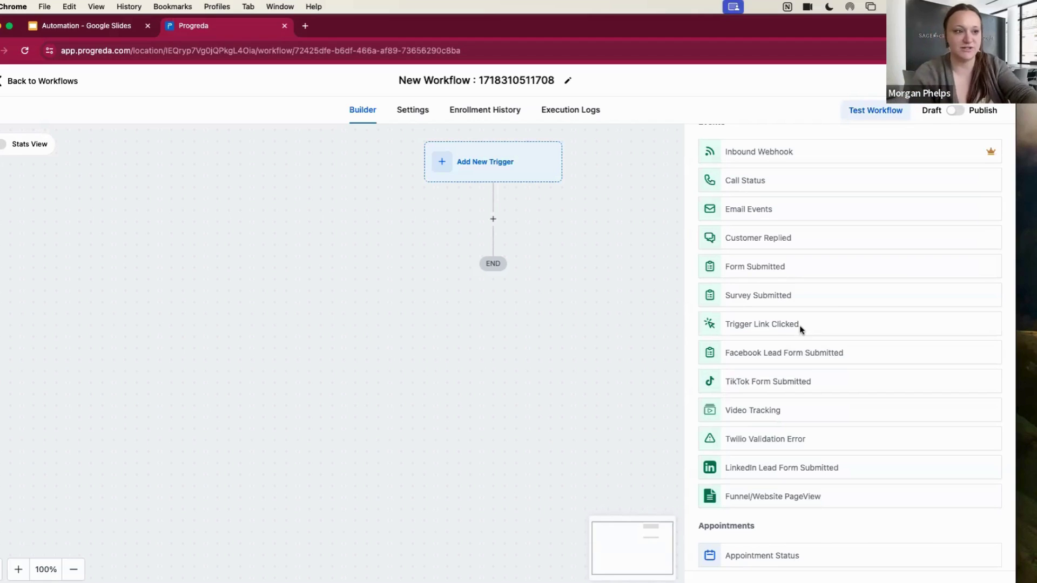
{"action": "scroll", "coordinate": [811, 359], "scroll_direction": "down", "scroll_amount": 3}
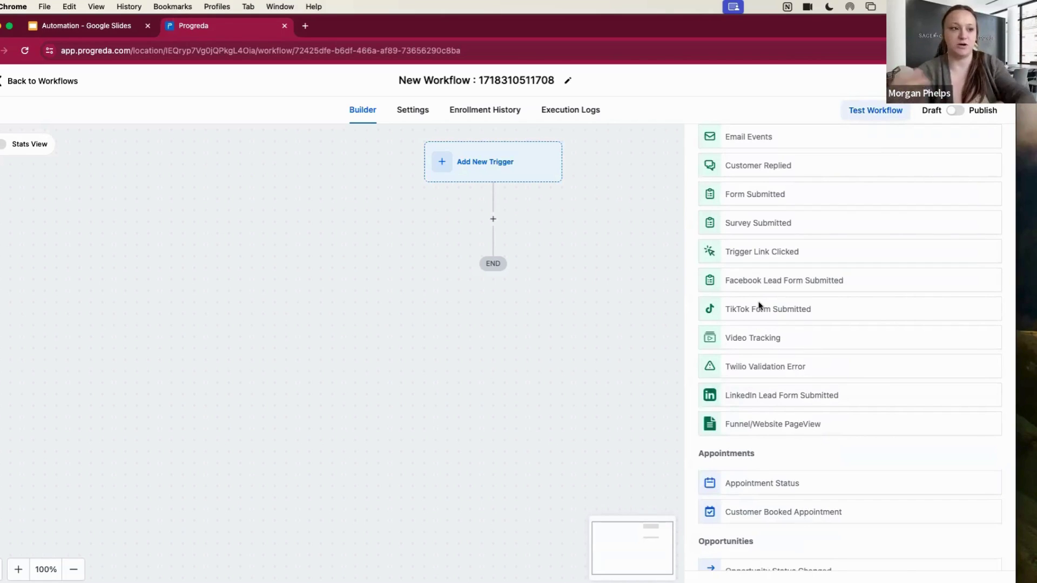
{"action": "scroll", "coordinate": [787, 334], "scroll_direction": "down", "scroll_amount": 4}
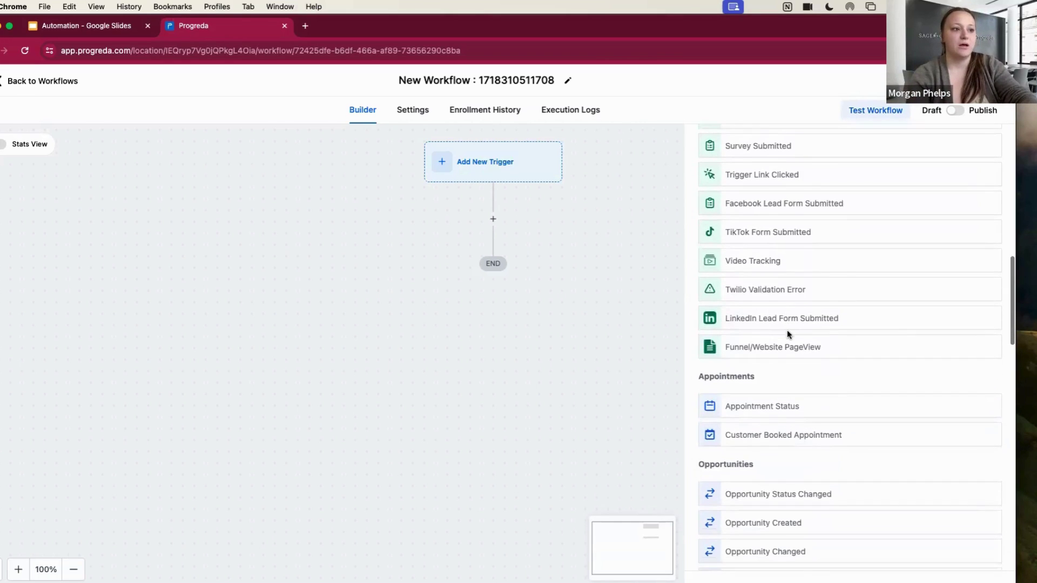
{"action": "scroll", "coordinate": [786, 333], "scroll_direction": "down", "scroll_amount": 1}
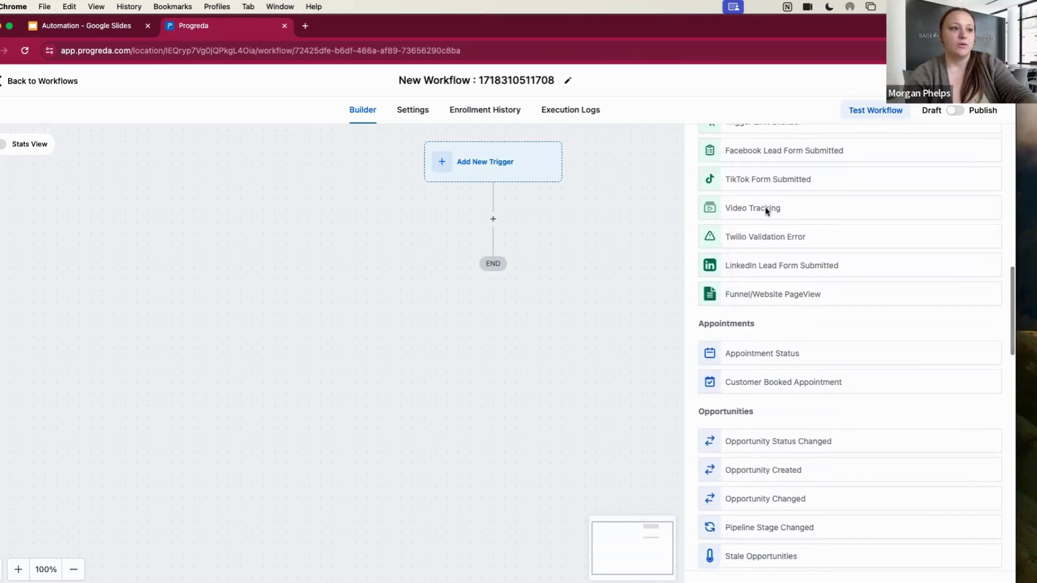
{"action": "scroll", "coordinate": [828, 243], "scroll_direction": "down", "scroll_amount": 2}
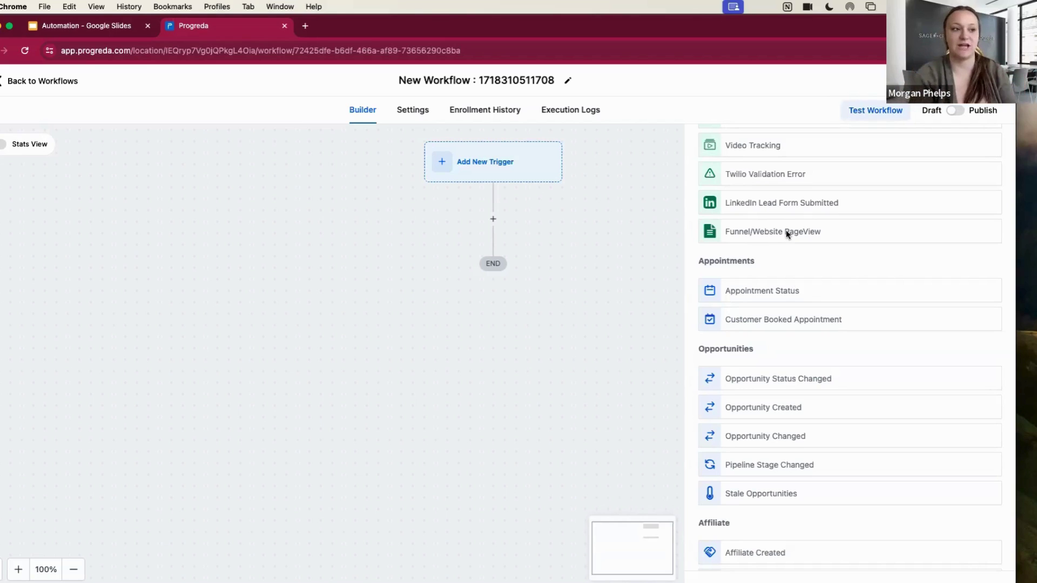
{"action": "scroll", "coordinate": [787, 233], "scroll_direction": "up", "scroll_amount": 5}
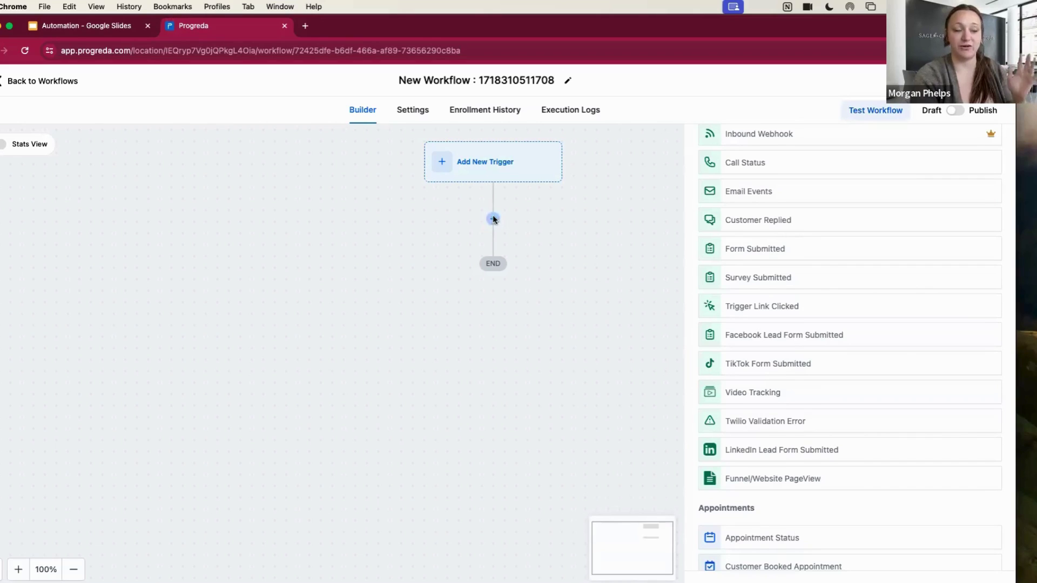
{"action": "scroll", "coordinate": [907, 280], "scroll_direction": "down", "scroll_amount": 2}
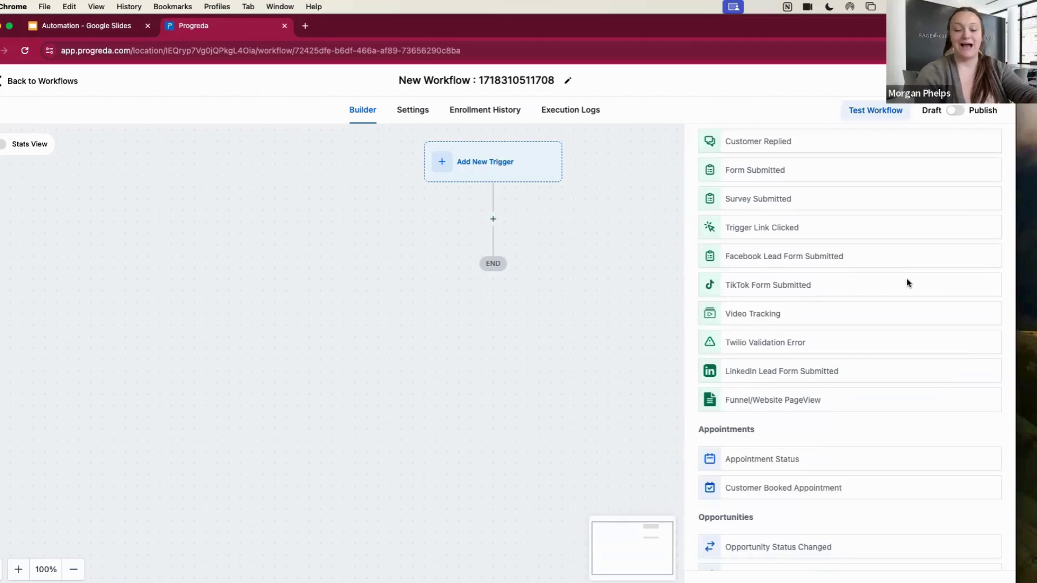
{"action": "scroll", "coordinate": [907, 283], "scroll_direction": "down", "scroll_amount": 1}
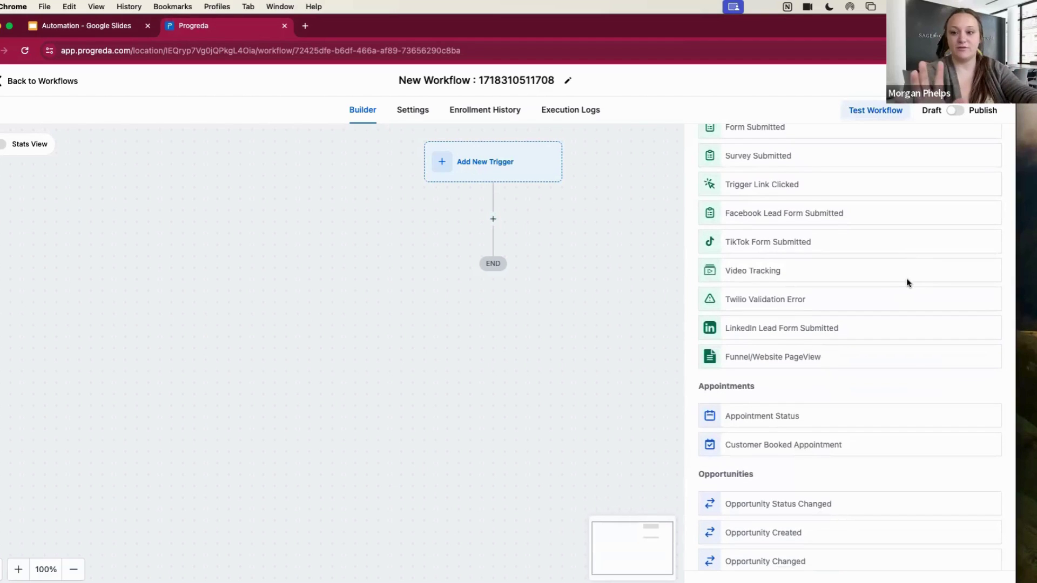
{"action": "scroll", "coordinate": [907, 282], "scroll_direction": "down", "scroll_amount": 3}
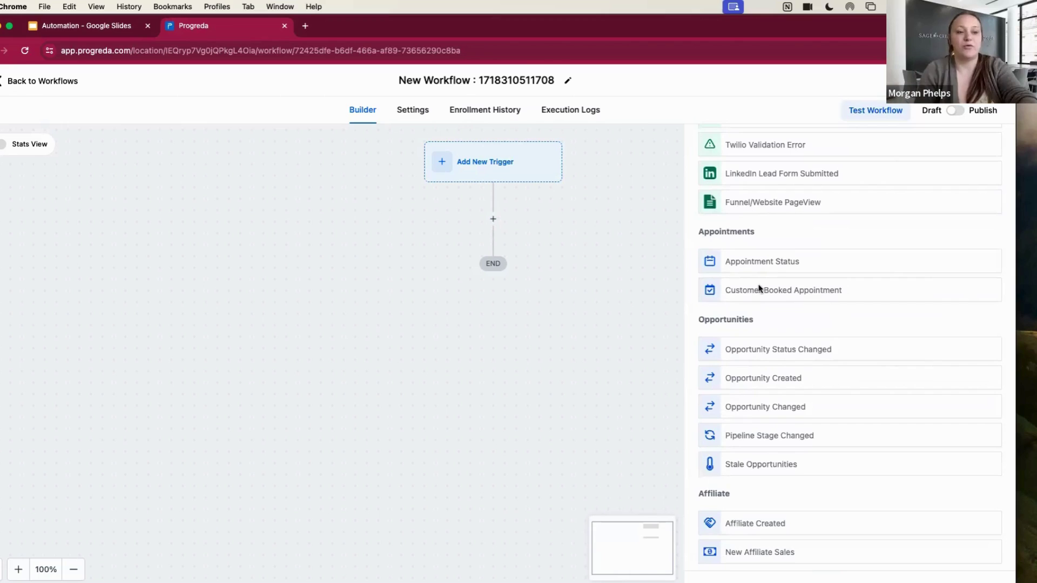
{"action": "scroll", "coordinate": [759, 288], "scroll_direction": "down", "scroll_amount": 2}
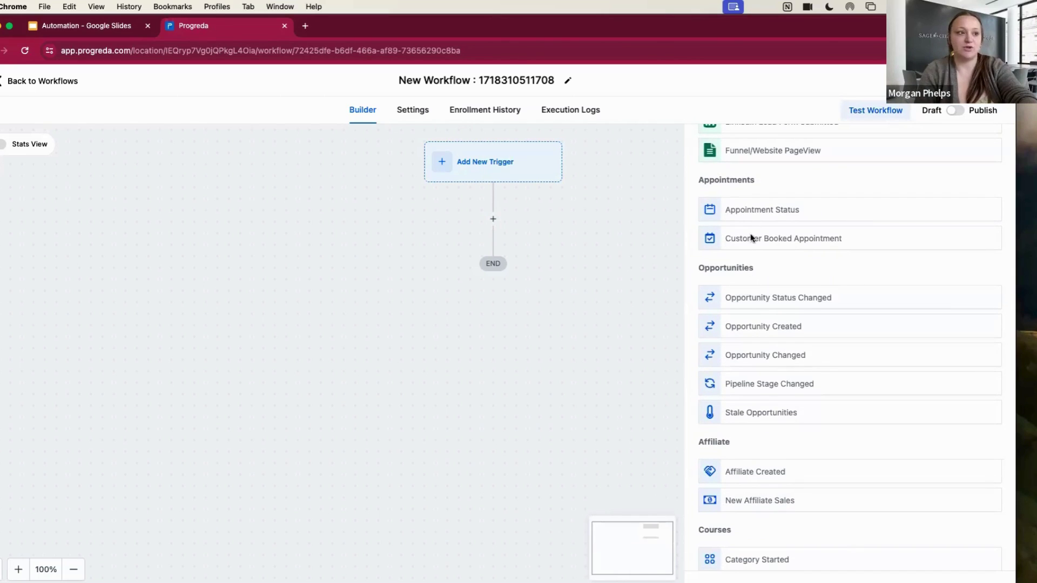
{"action": "scroll", "coordinate": [751, 237], "scroll_direction": "down", "scroll_amount": 2}
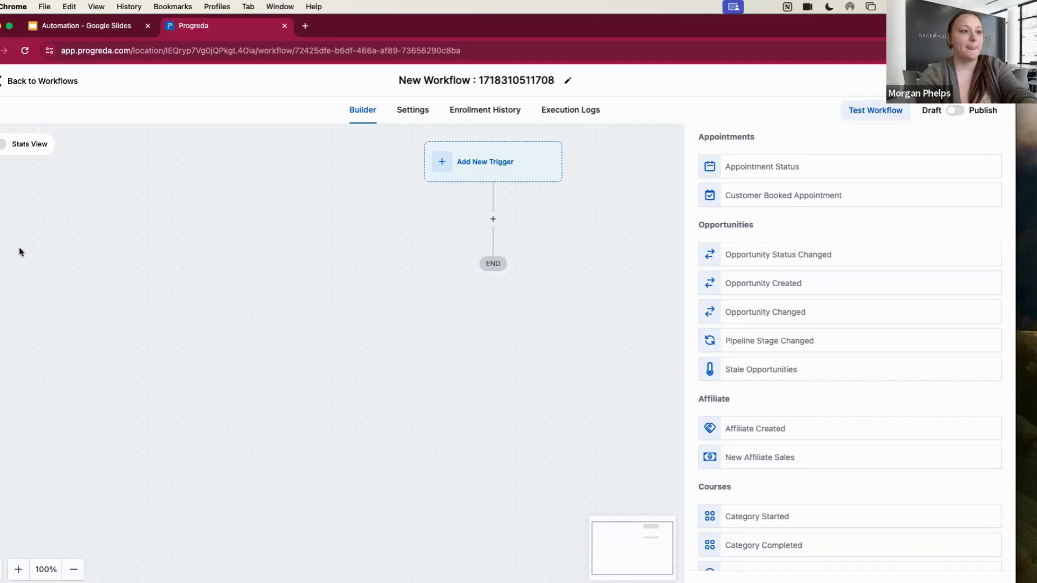
{"action": "scroll", "coordinate": [849, 376], "scroll_direction": "down", "scroll_amount": 3}
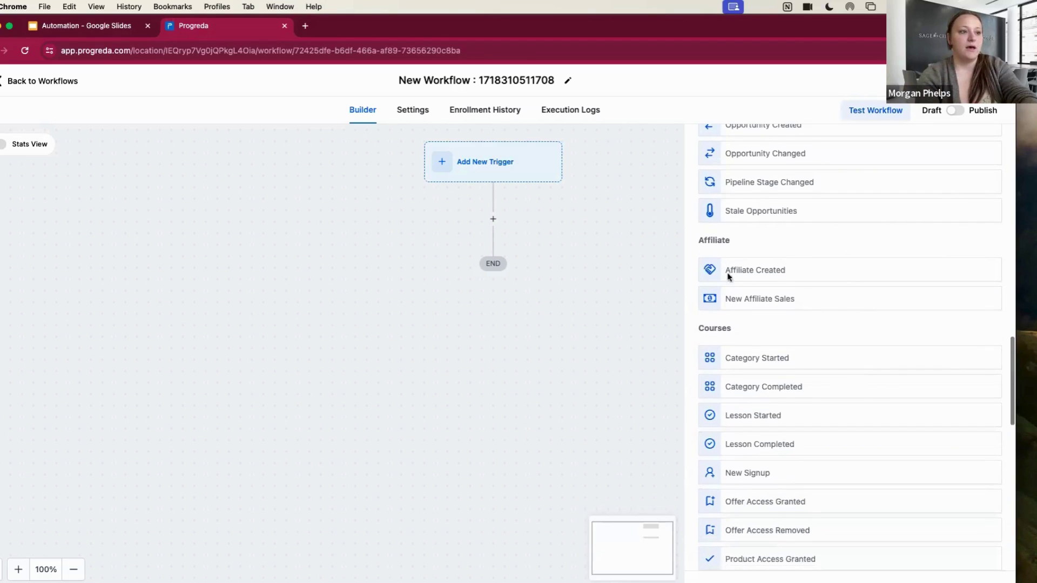
{"action": "scroll", "coordinate": [774, 272], "scroll_direction": "down", "scroll_amount": 1}
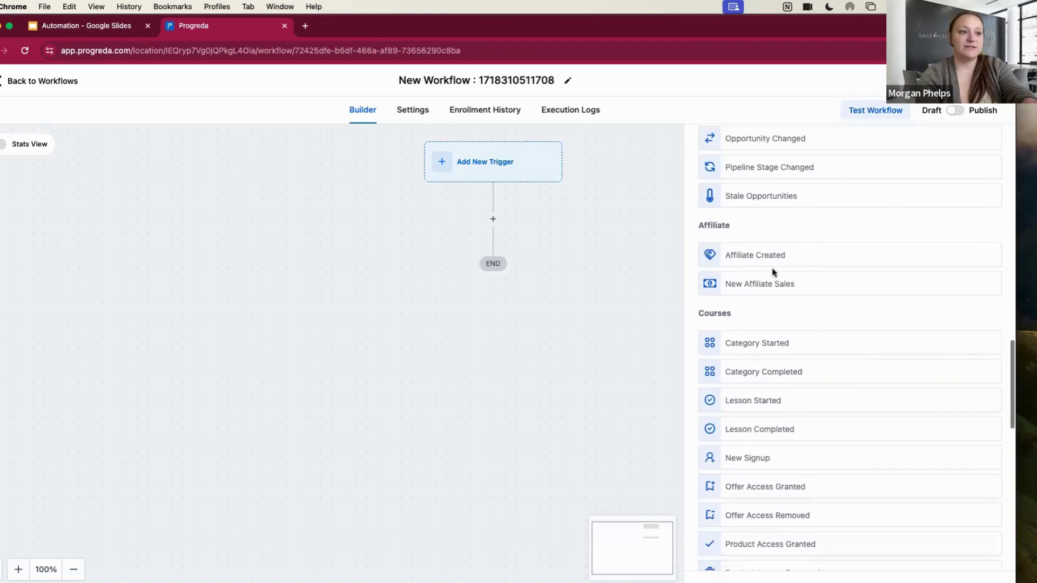
{"action": "scroll", "coordinate": [774, 272], "scroll_direction": "down", "scroll_amount": 1}
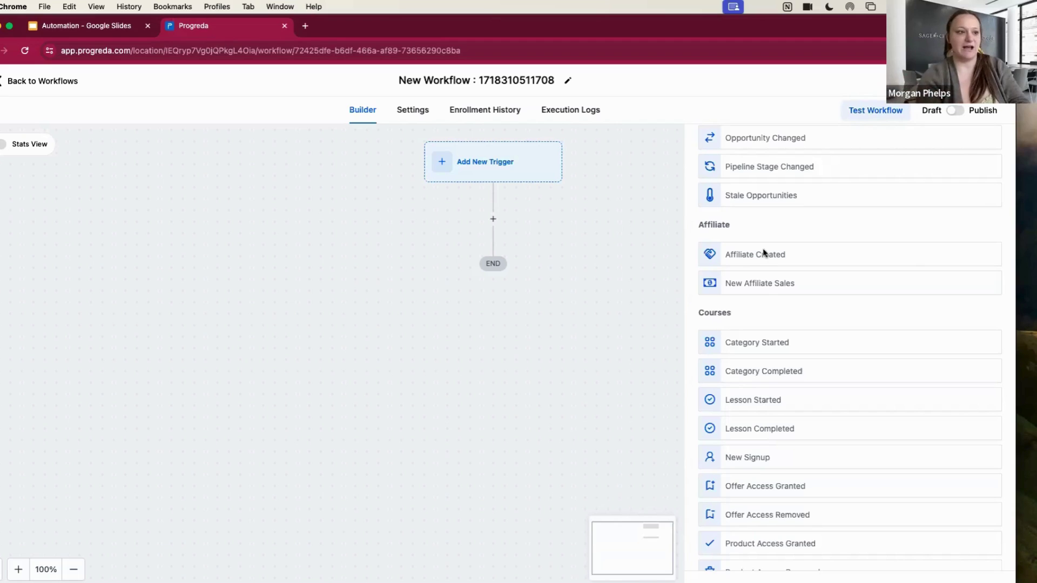
{"action": "scroll", "coordinate": [824, 354], "scroll_direction": "down", "scroll_amount": 3}
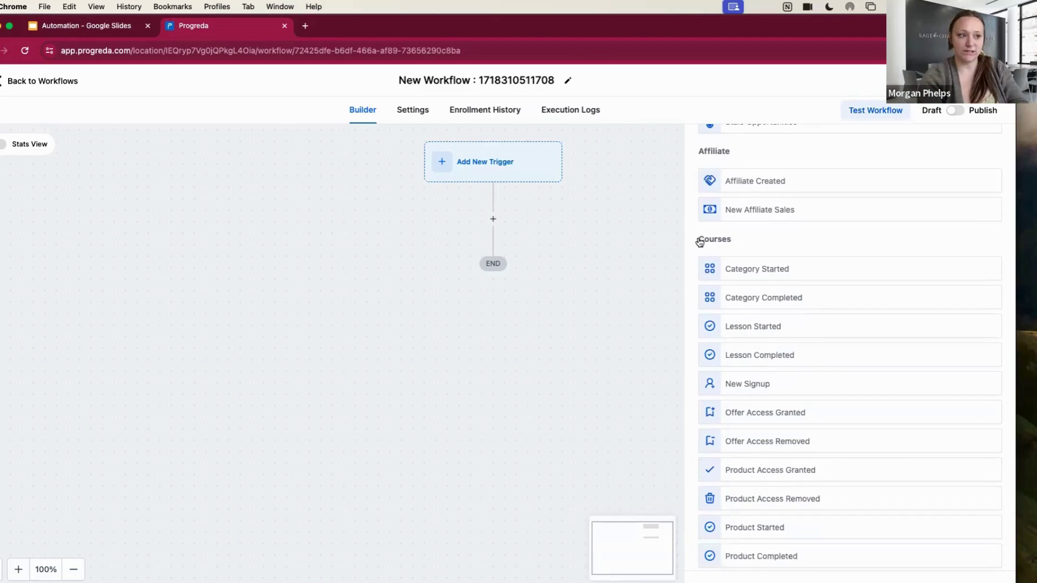
{"action": "left_click_drag", "start_coordinate": [700, 242], "coordinate": [755, 241]}
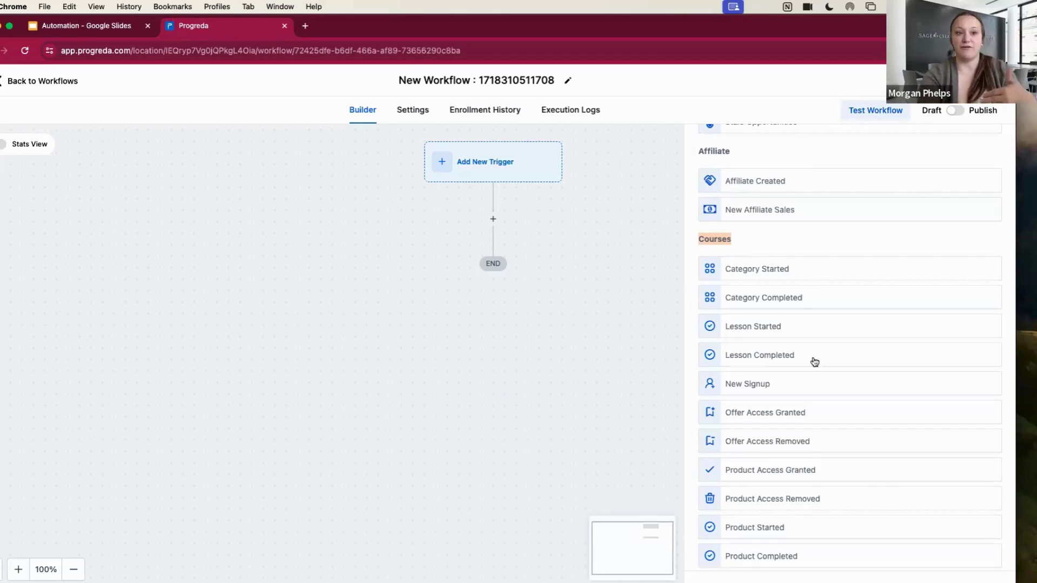
{"action": "scroll", "coordinate": [813, 361], "scroll_direction": "down", "scroll_amount": 1}
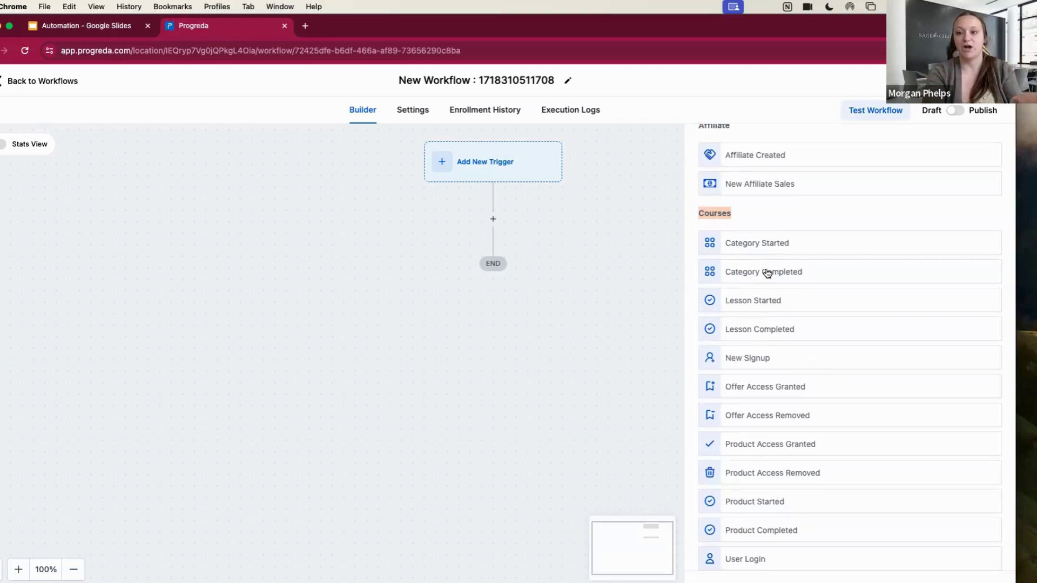
{"action": "scroll", "coordinate": [767, 273], "scroll_direction": "down", "scroll_amount": 2}
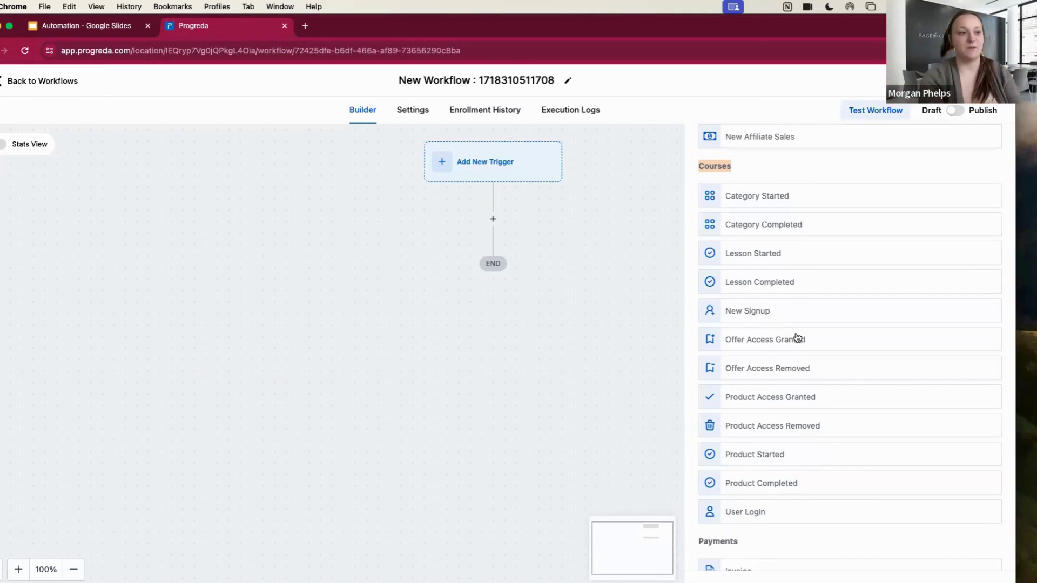
{"action": "scroll", "coordinate": [814, 390], "scroll_direction": "down", "scroll_amount": 3}
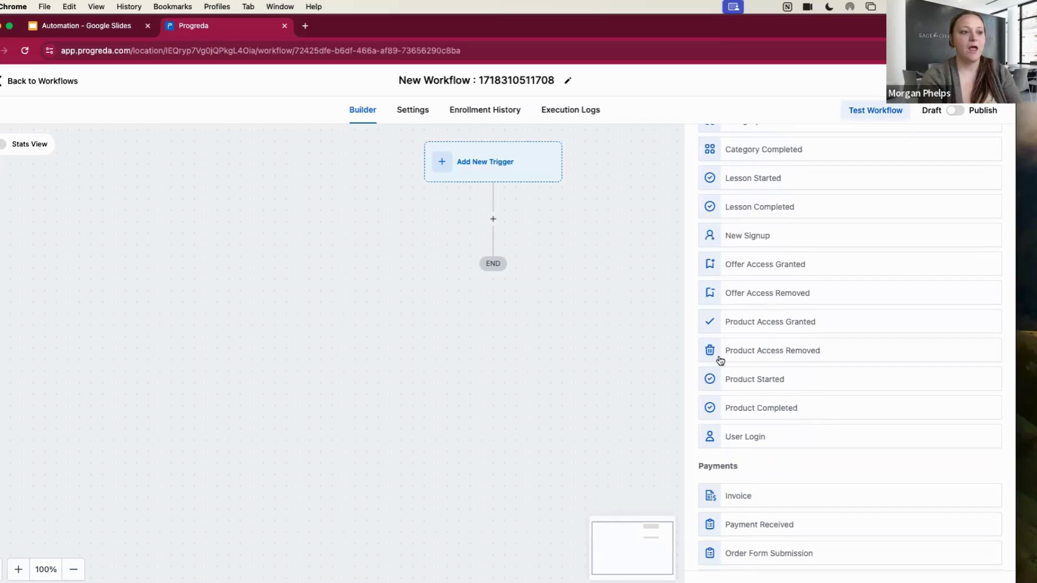
{"action": "scroll", "coordinate": [716, 358], "scroll_direction": "down", "scroll_amount": 1}
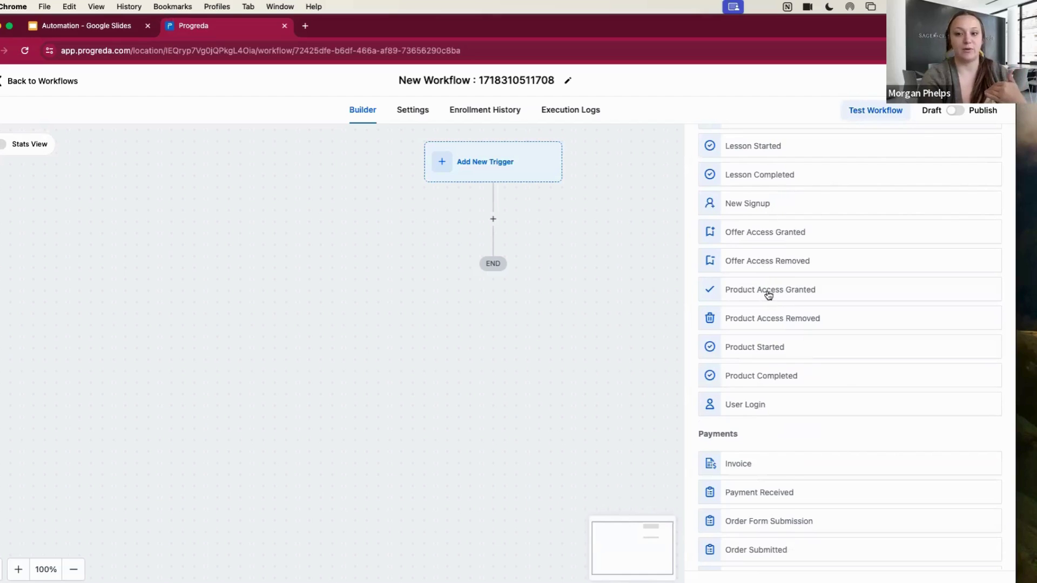
{"action": "scroll", "coordinate": [780, 319], "scroll_direction": "down", "scroll_amount": 2}
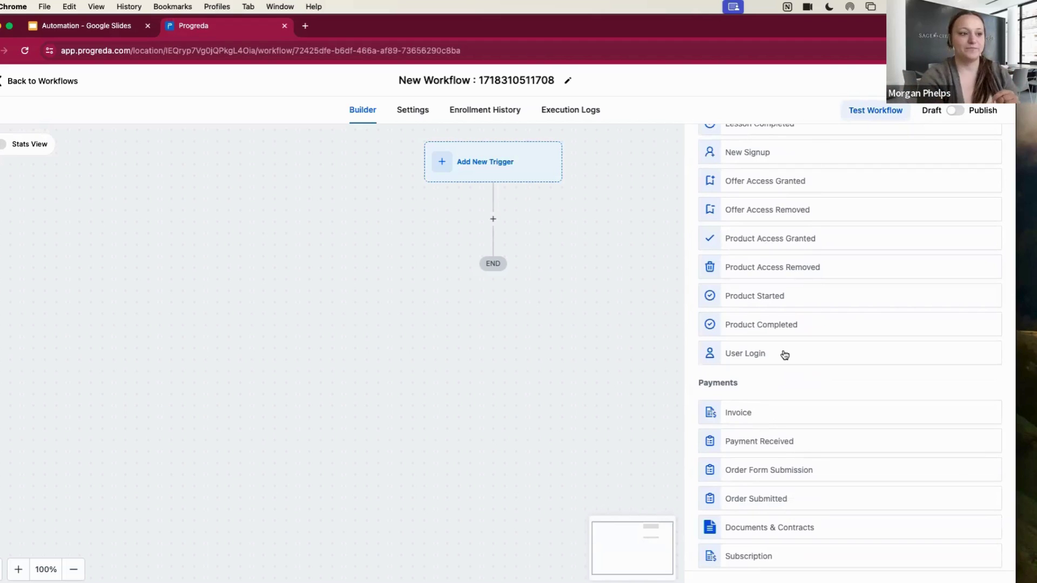
{"action": "scroll", "coordinate": [785, 355], "scroll_direction": "down", "scroll_amount": 3}
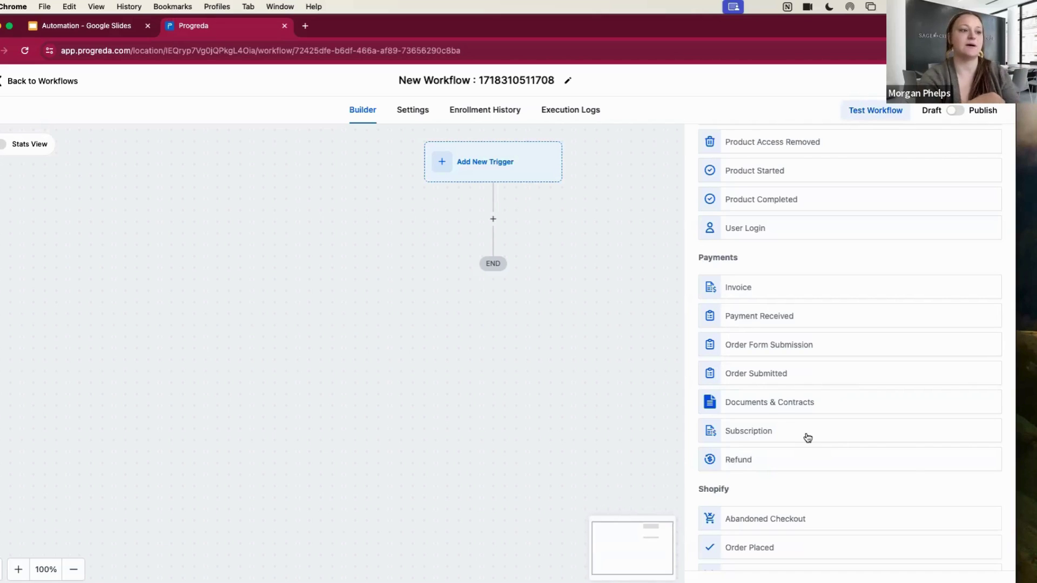
{"action": "scroll", "coordinate": [806, 468], "scroll_direction": "down", "scroll_amount": 5}
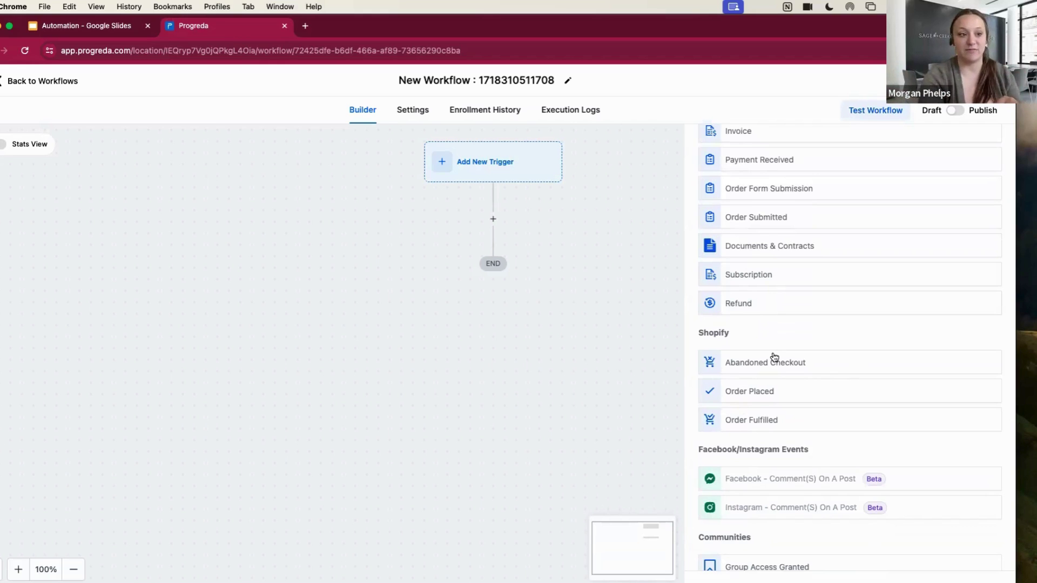
{"action": "scroll", "coordinate": [774, 357], "scroll_direction": "down", "scroll_amount": 2}
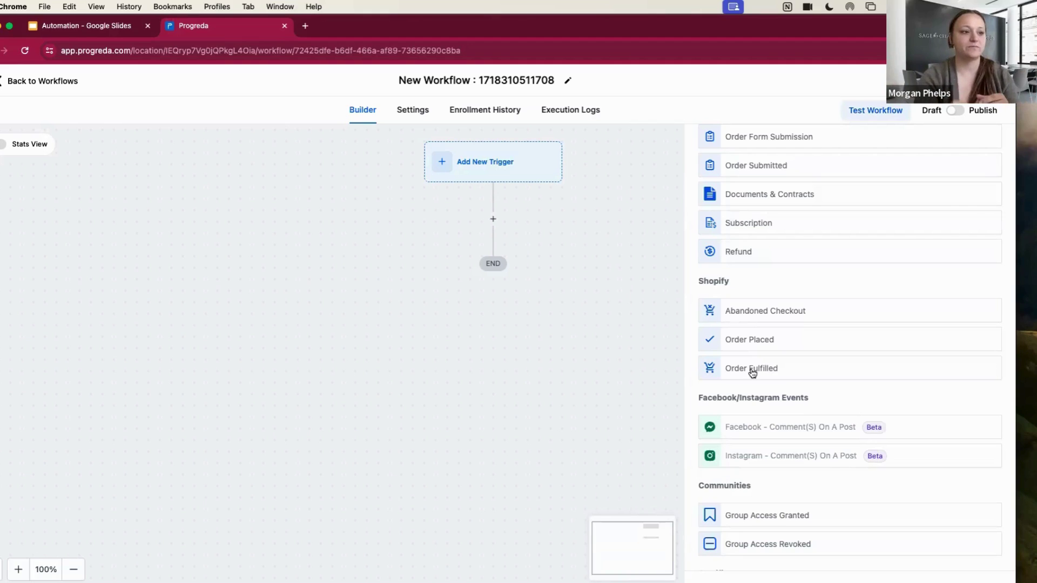
{"action": "scroll", "coordinate": [805, 400], "scroll_direction": "down", "scroll_amount": 2}
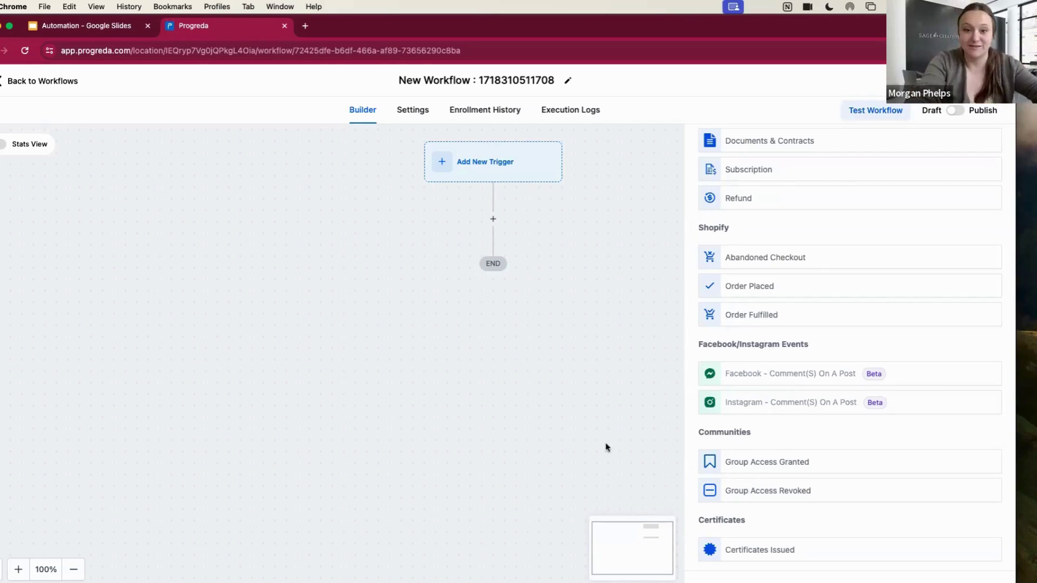
{"action": "left_click", "coordinate": [494, 216]}
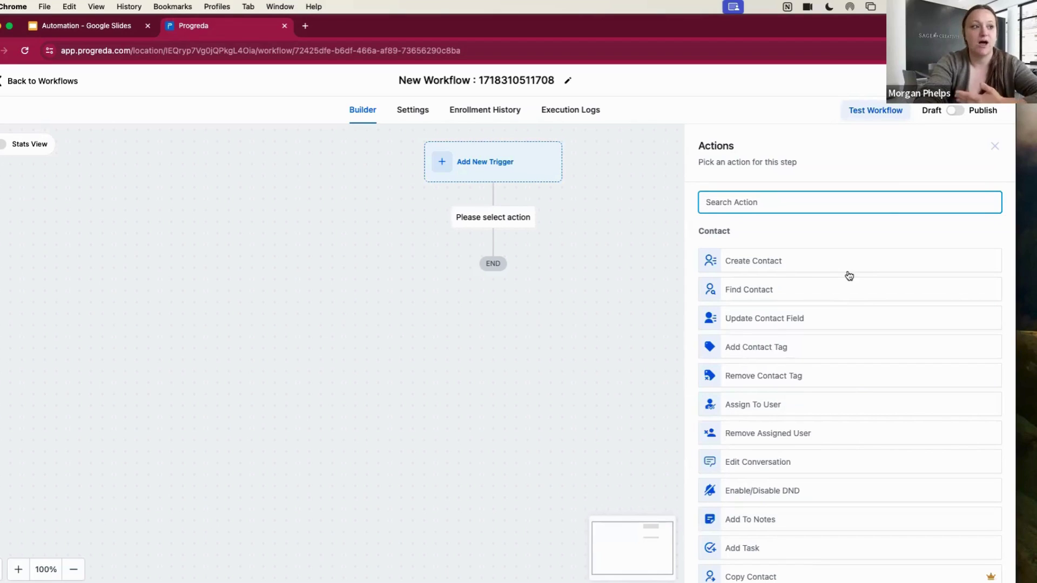
Browse the Contact actions in the Actions panel for the new action step
{"action": "scroll", "coordinate": [848, 276], "scroll_direction": "down", "scroll_amount": 3}
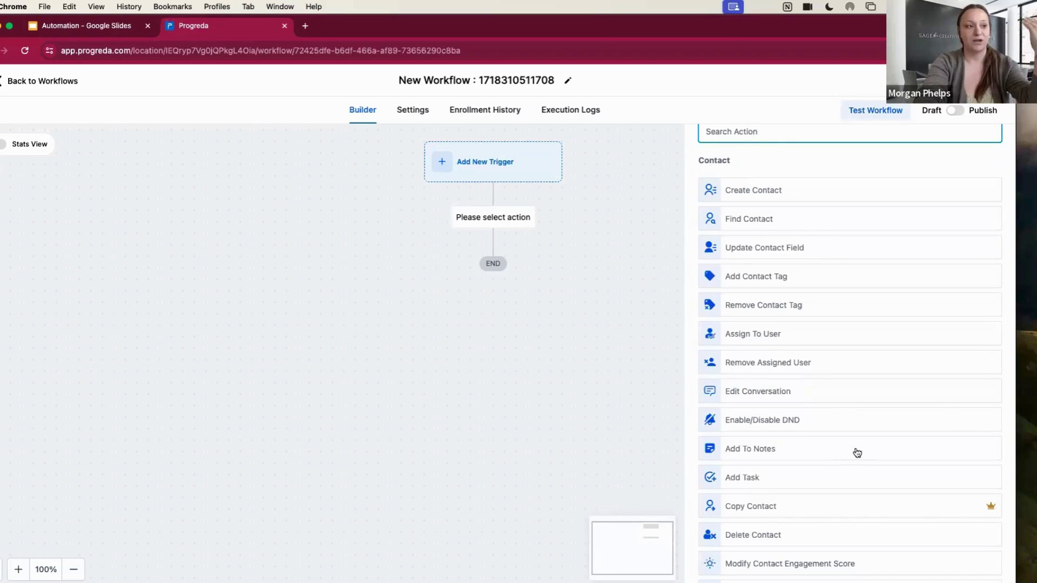
{"action": "scroll", "coordinate": [857, 453], "scroll_direction": "up", "scroll_amount": 1}
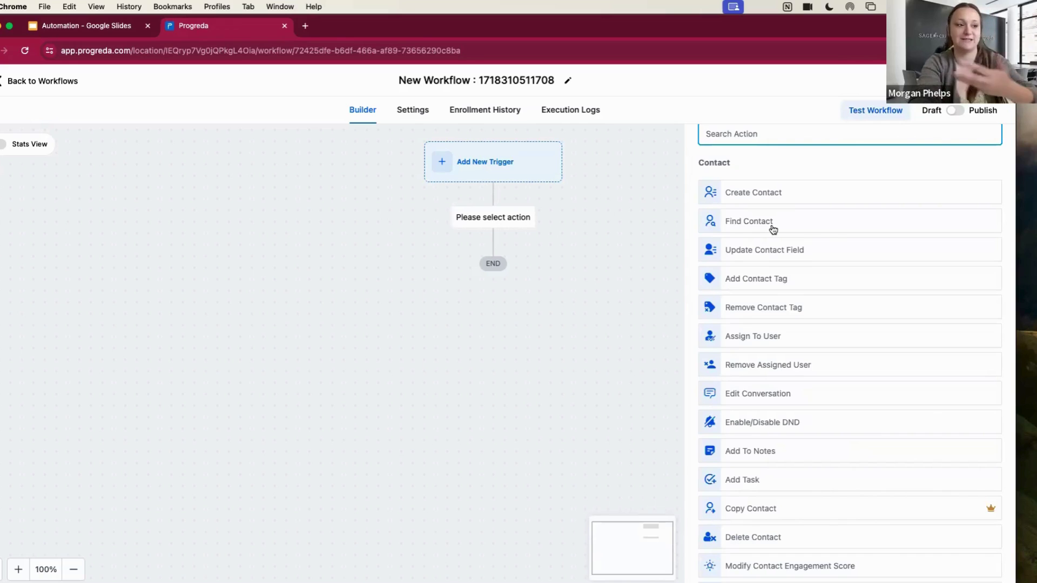
{"action": "scroll", "coordinate": [788, 269], "scroll_direction": "down", "scroll_amount": 2}
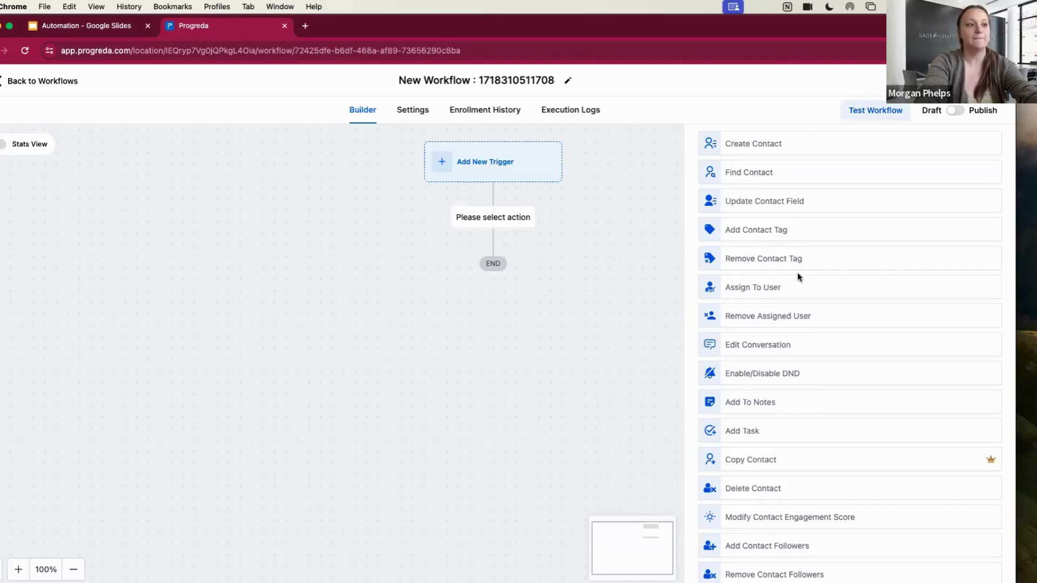
{"action": "scroll", "coordinate": [799, 277], "scroll_direction": "down", "scroll_amount": 2}
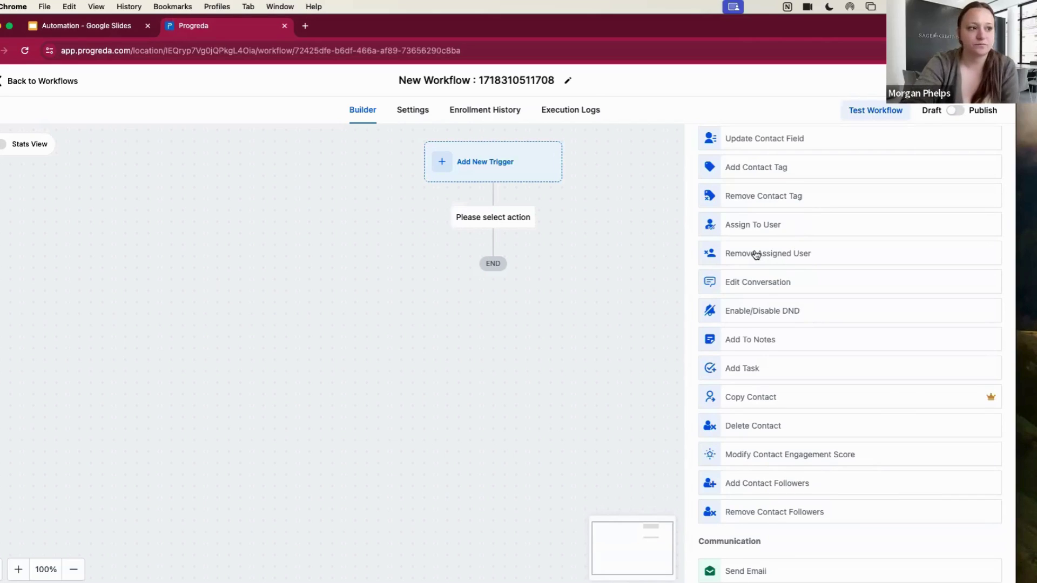
Scroll through Communication actions like Call, Voicemail and Conversation AI down to WhatsApp and Send Live Chat Message
{"action": "scroll", "coordinate": [756, 255], "scroll_direction": "down", "scroll_amount": 1}
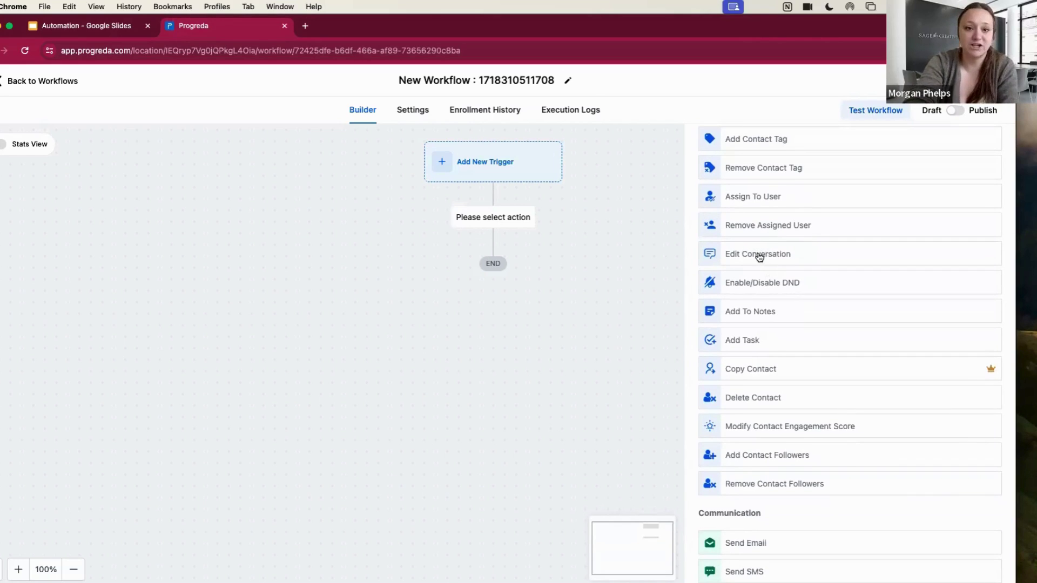
{"action": "scroll", "coordinate": [808, 261], "scroll_direction": "down", "scroll_amount": 1}
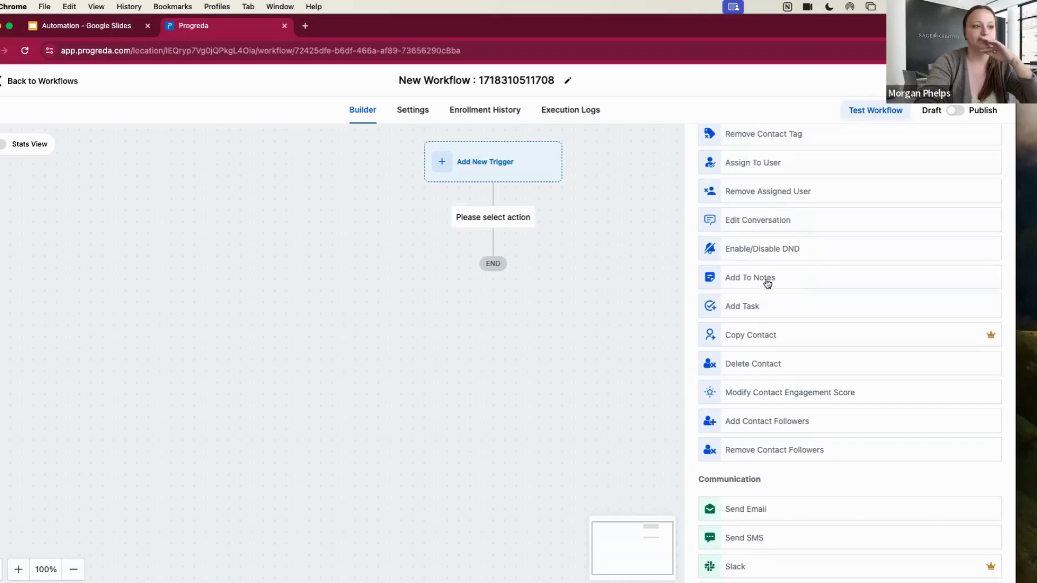
{"action": "scroll", "coordinate": [766, 282], "scroll_direction": "down", "scroll_amount": 1}
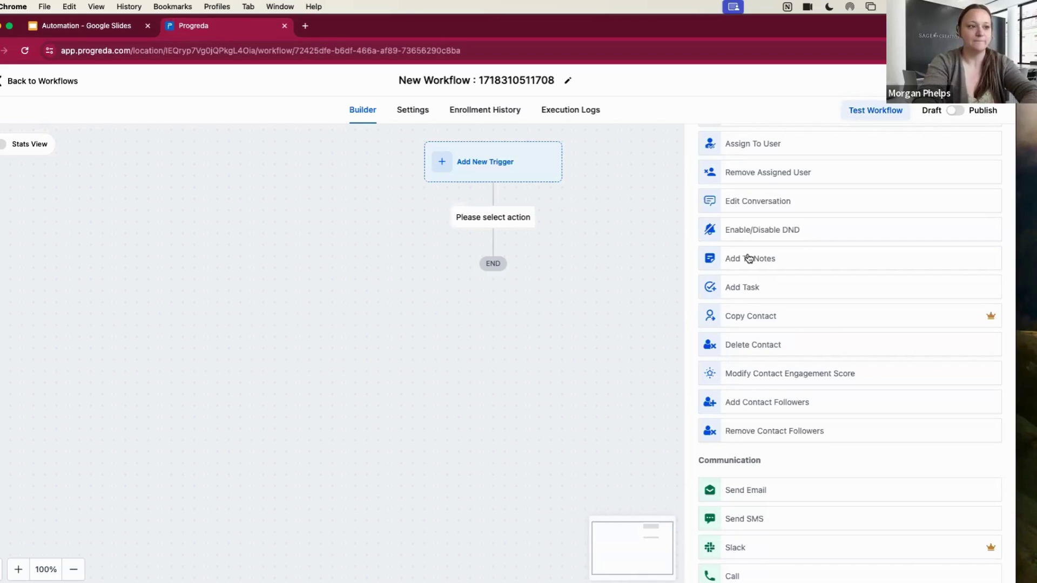
{"action": "scroll", "coordinate": [825, 272], "scroll_direction": "down", "scroll_amount": 2}
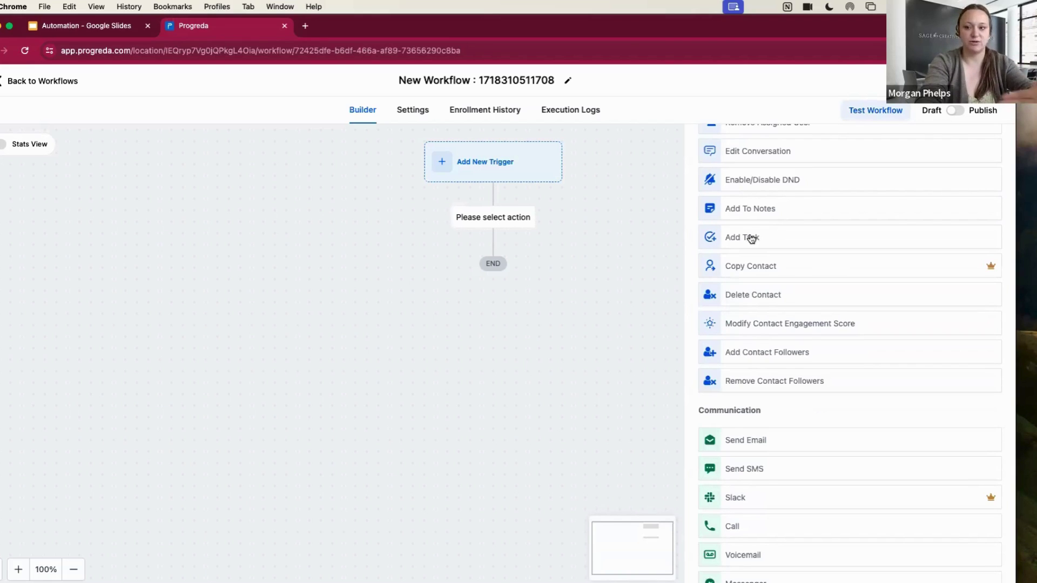
{"action": "scroll", "coordinate": [766, 258], "scroll_direction": "down", "scroll_amount": 2}
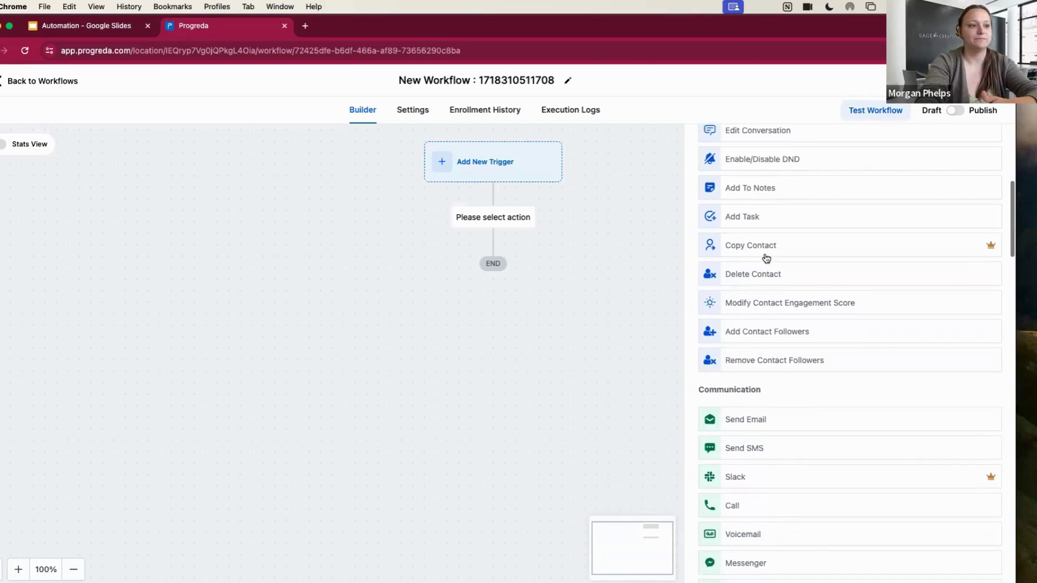
{"action": "scroll", "coordinate": [766, 258], "scroll_direction": "down", "scroll_amount": 6}
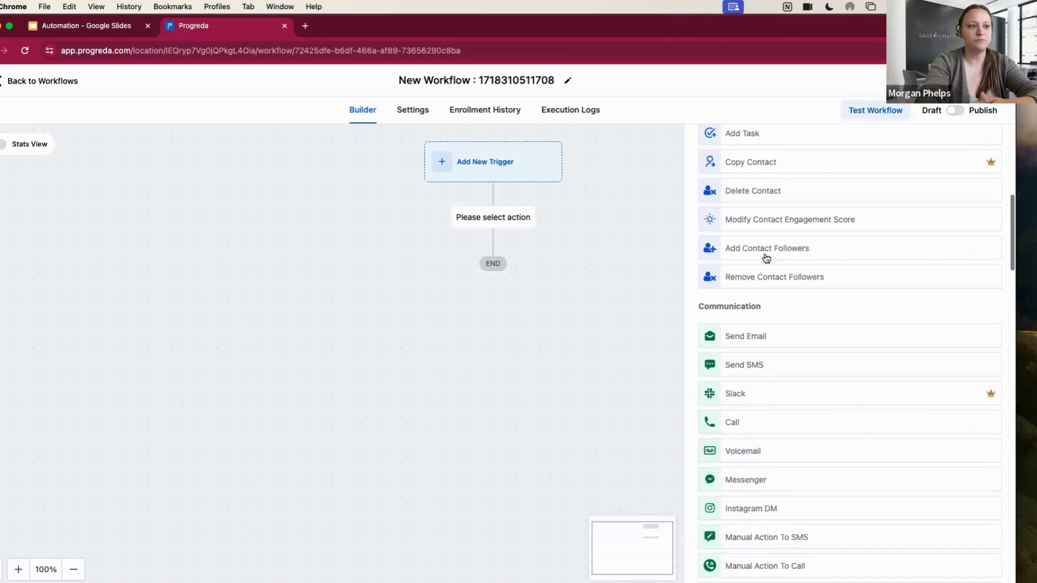
{"action": "scroll", "coordinate": [799, 236], "scroll_direction": "down", "scroll_amount": 1}
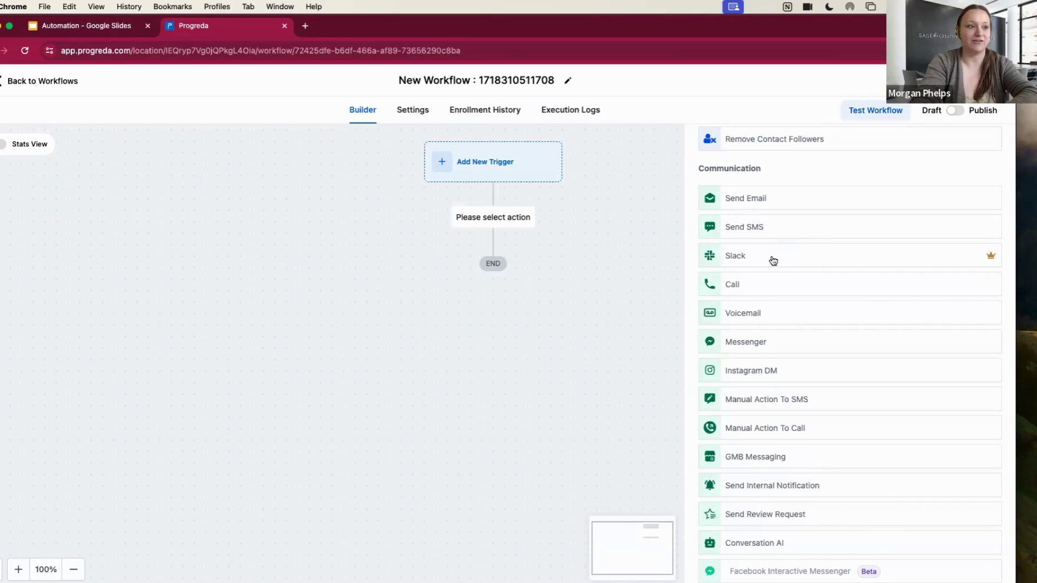
{"action": "scroll", "coordinate": [773, 261], "scroll_direction": "down", "scroll_amount": 1}
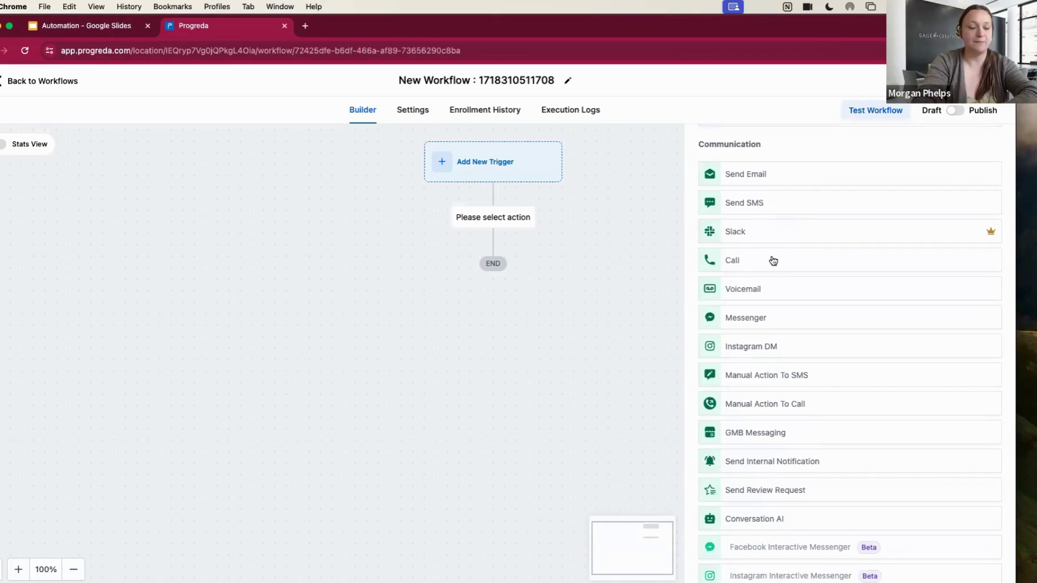
{"action": "scroll", "coordinate": [774, 261], "scroll_direction": "down", "scroll_amount": 1}
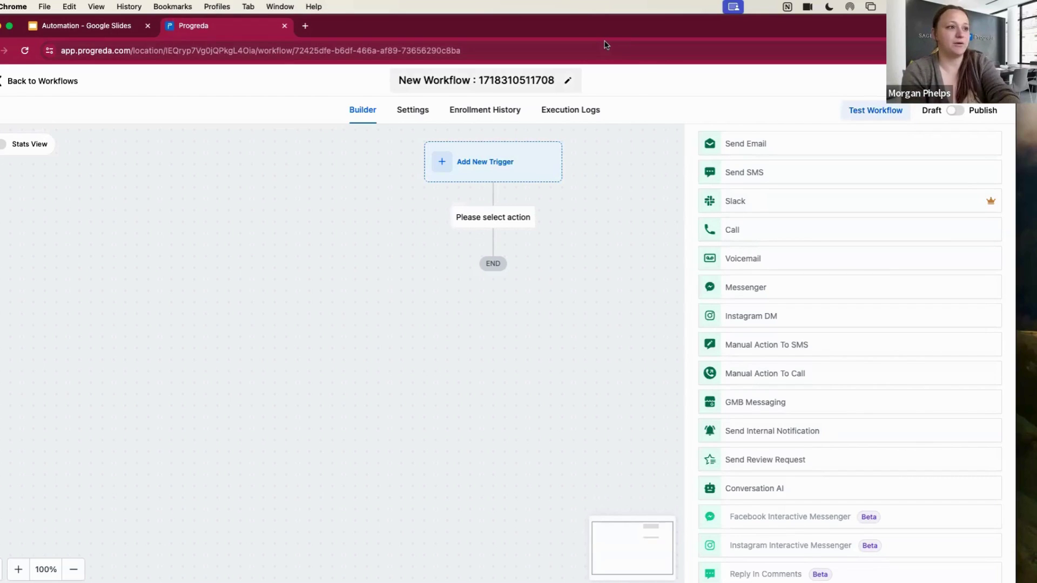
{"action": "scroll", "coordinate": [734, 289], "scroll_direction": "down", "scroll_amount": 1}
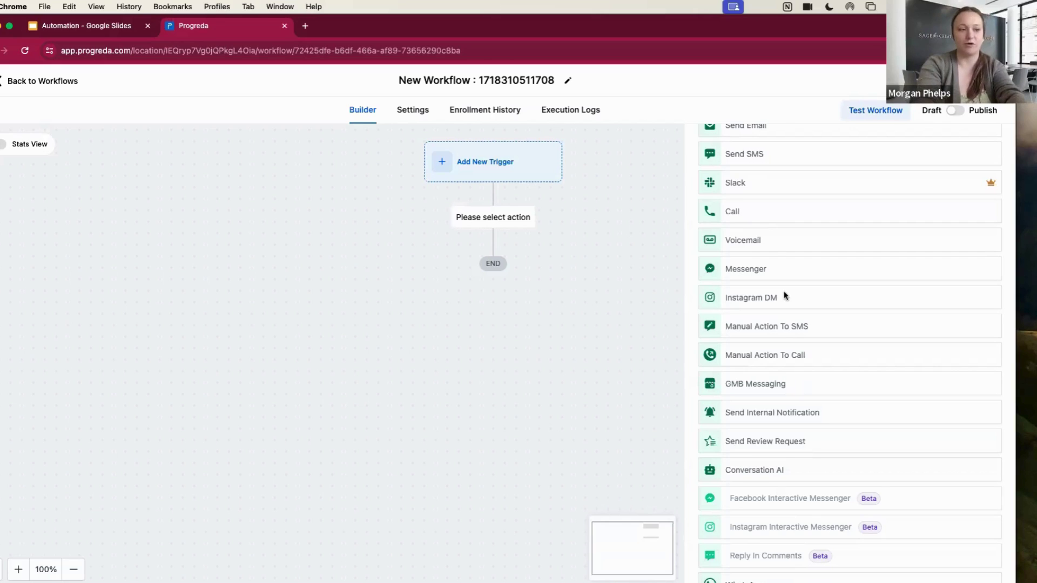
{"action": "scroll", "coordinate": [786, 297], "scroll_direction": "down", "scroll_amount": 1}
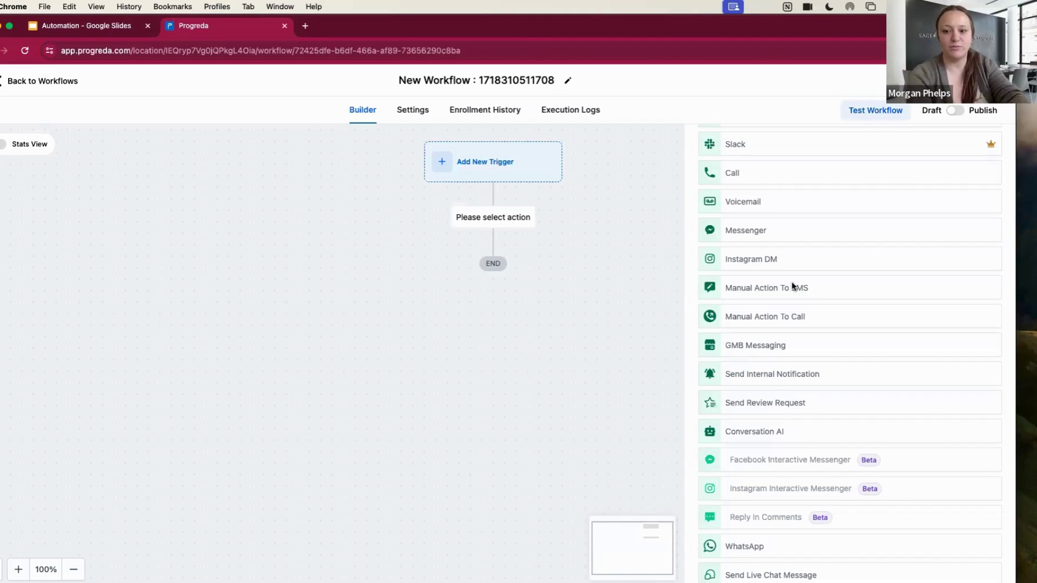
{"action": "scroll", "coordinate": [809, 289], "scroll_direction": "down", "scroll_amount": 1}
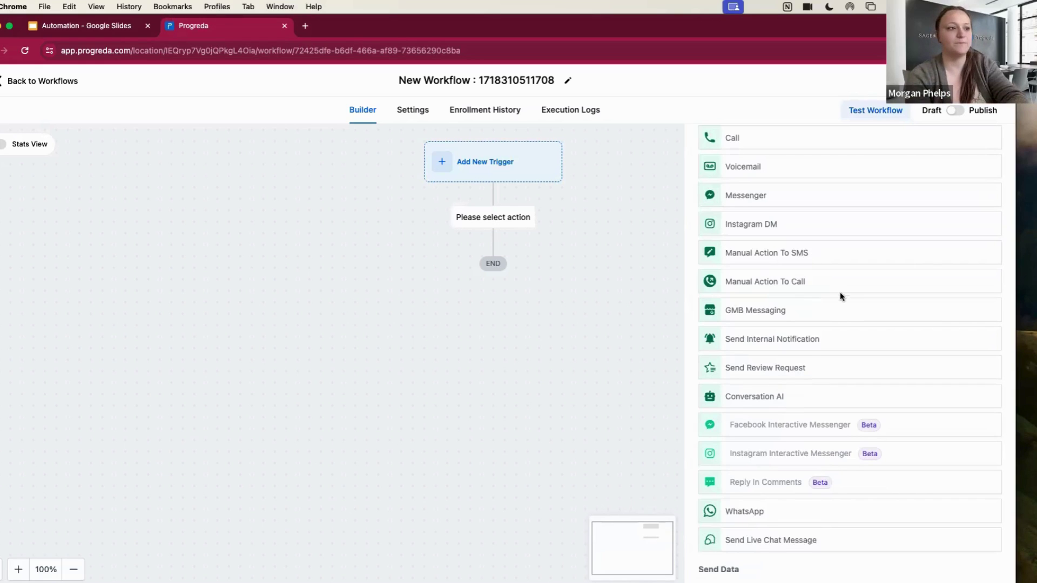
Scroll down to the Send Data actions: Webhook, Custom Webhook and Google Sheets
{"action": "scroll", "coordinate": [843, 298], "scroll_direction": "down", "scroll_amount": 2}
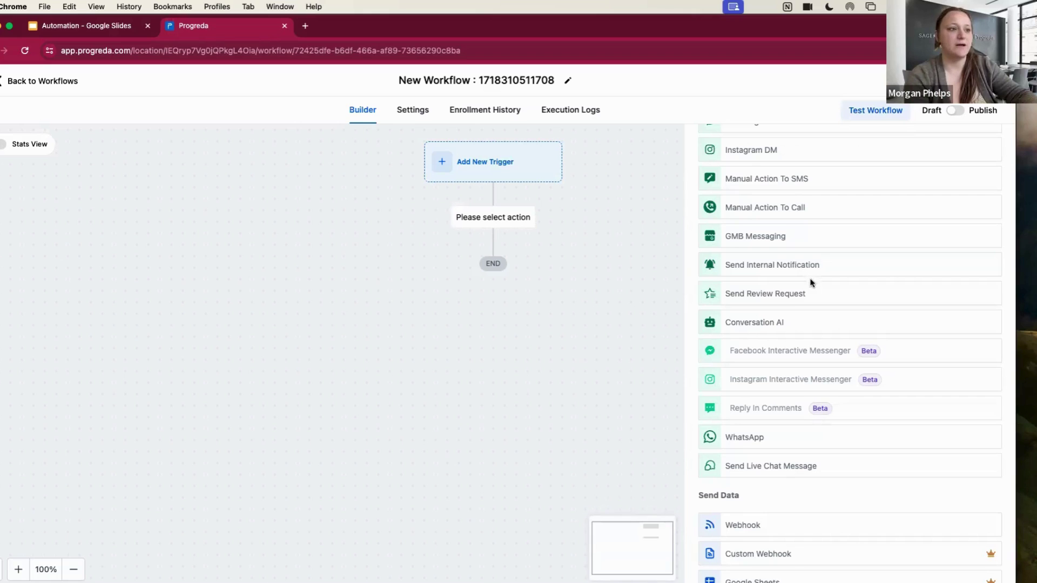
{"action": "scroll", "coordinate": [810, 282], "scroll_direction": "down", "scroll_amount": 1}
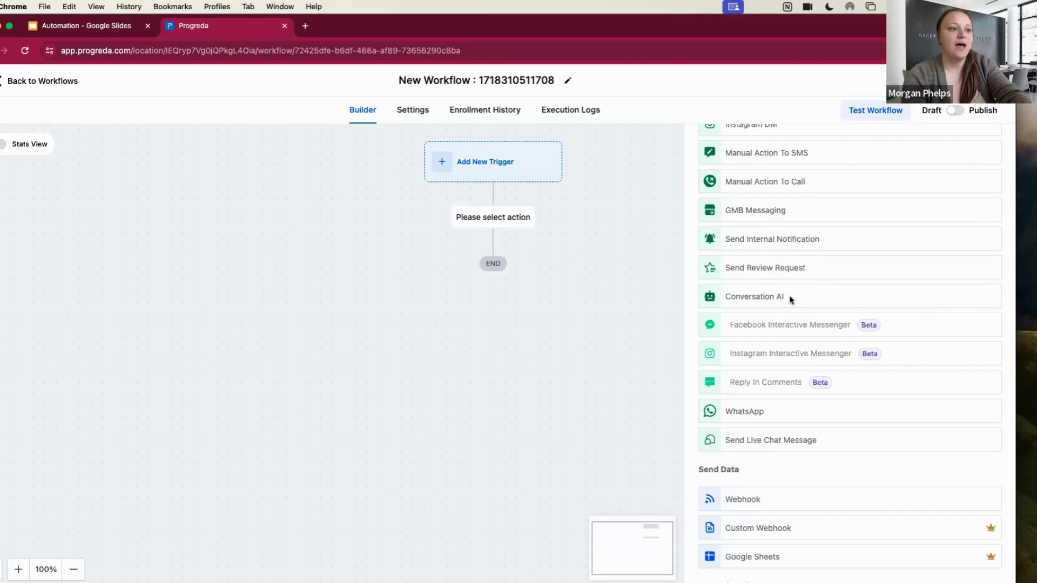
Scroll into Internal Tools to show If / Else, Wait, Goal Event, Split and Math Operation
{"action": "scroll", "coordinate": [789, 299], "scroll_direction": "down", "scroll_amount": 5}
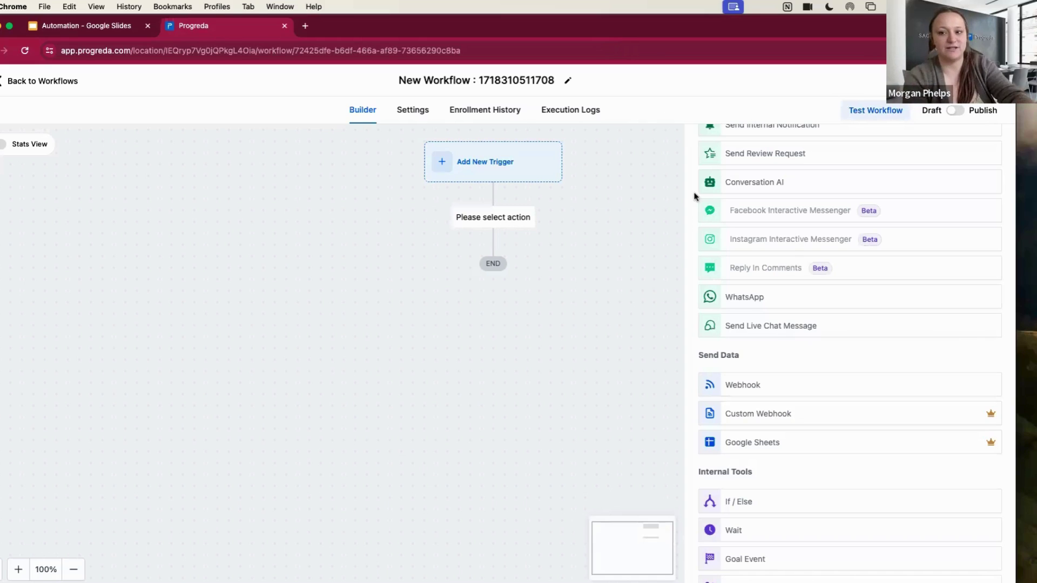
{"action": "scroll", "coordinate": [803, 356], "scroll_direction": "down", "scroll_amount": 5}
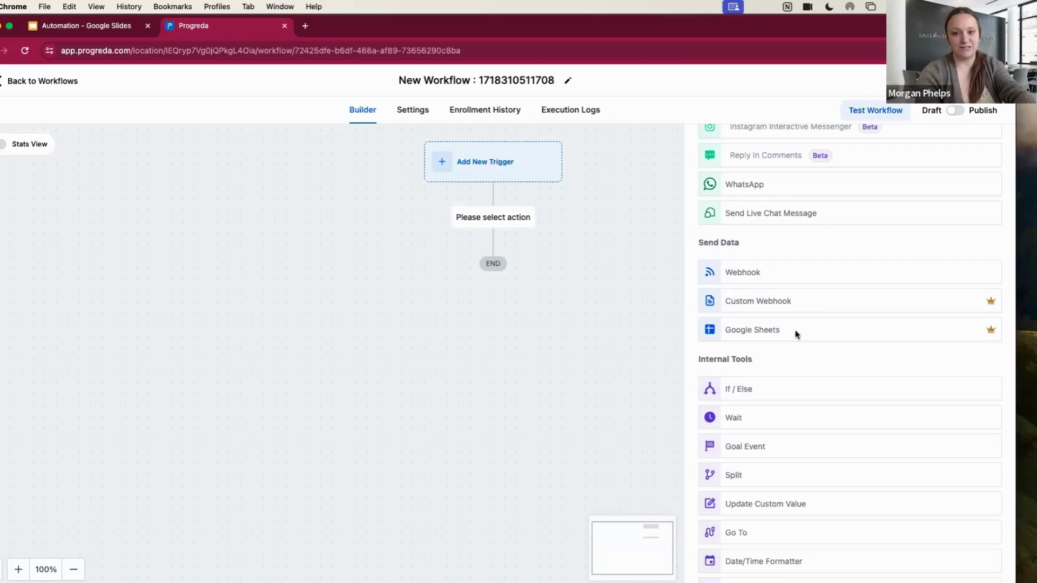
{"action": "scroll", "coordinate": [795, 327], "scroll_direction": "down", "scroll_amount": 3}
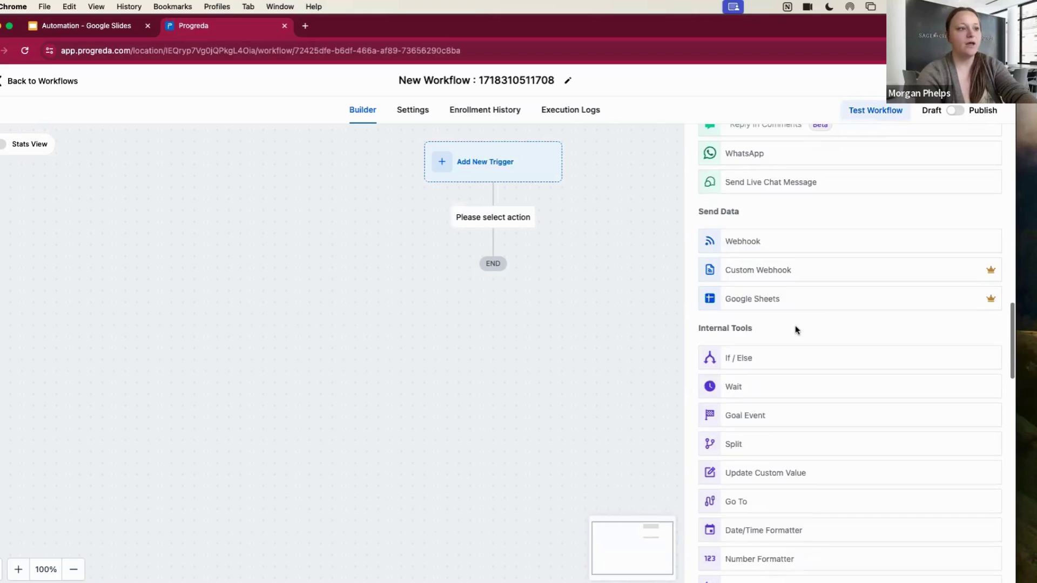
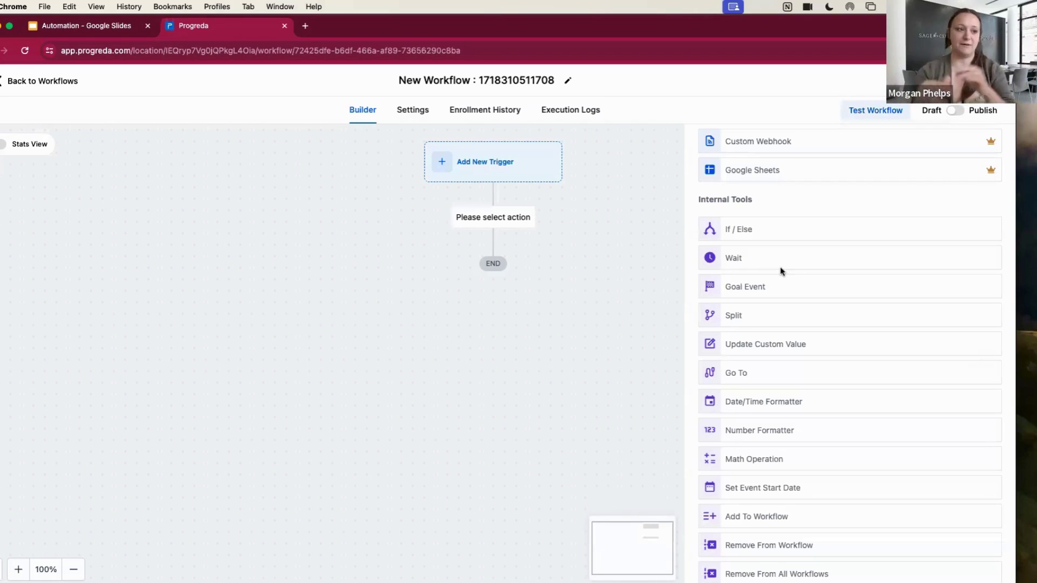
Scroll through the remaining workflow actions, then switch back to the Google Slides presentation
{"action": "scroll", "coordinate": [781, 271], "scroll_direction": "down", "scroll_amount": 2}
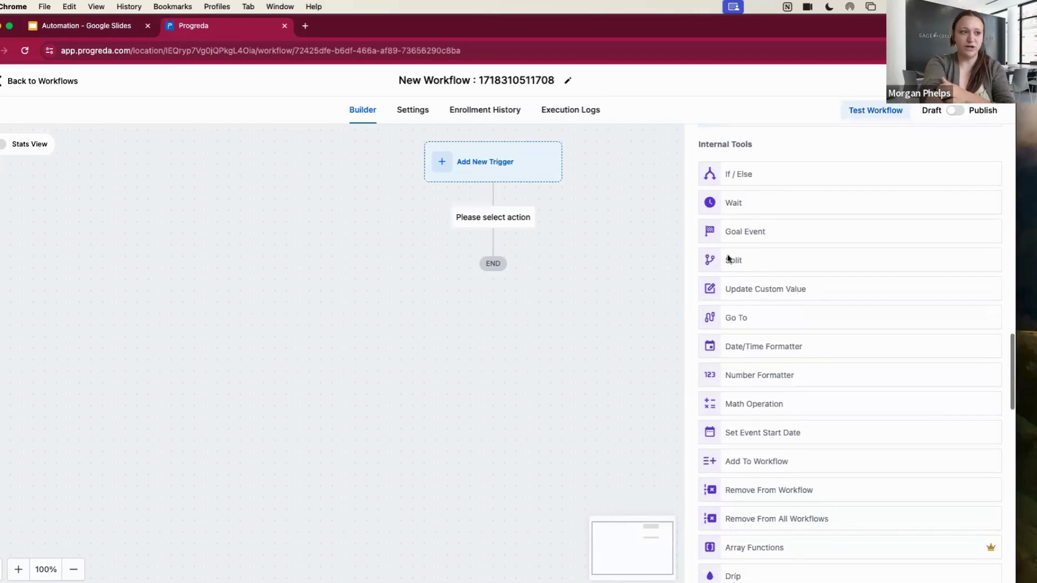
{"action": "scroll", "coordinate": [726, 258], "scroll_direction": "up", "scroll_amount": 1}
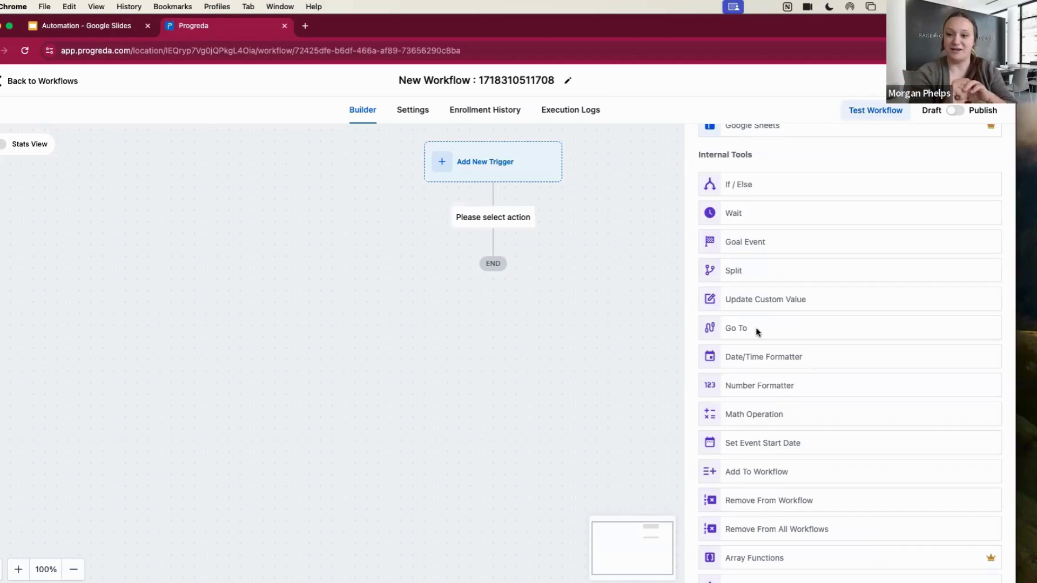
{"action": "scroll", "coordinate": [757, 331], "scroll_direction": "down", "scroll_amount": 2}
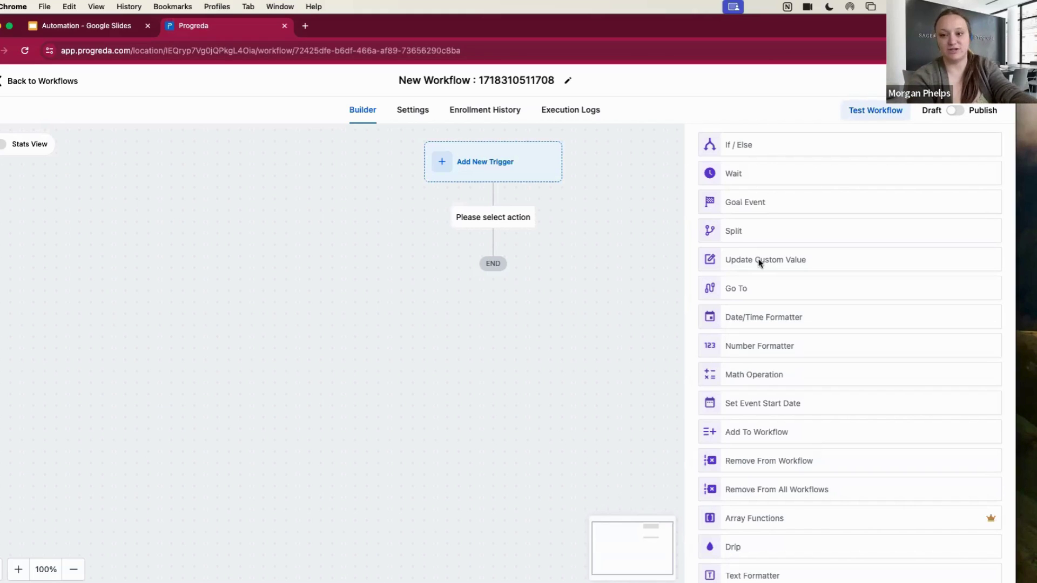
{"action": "scroll", "coordinate": [808, 318], "scroll_direction": "down", "scroll_amount": 2}
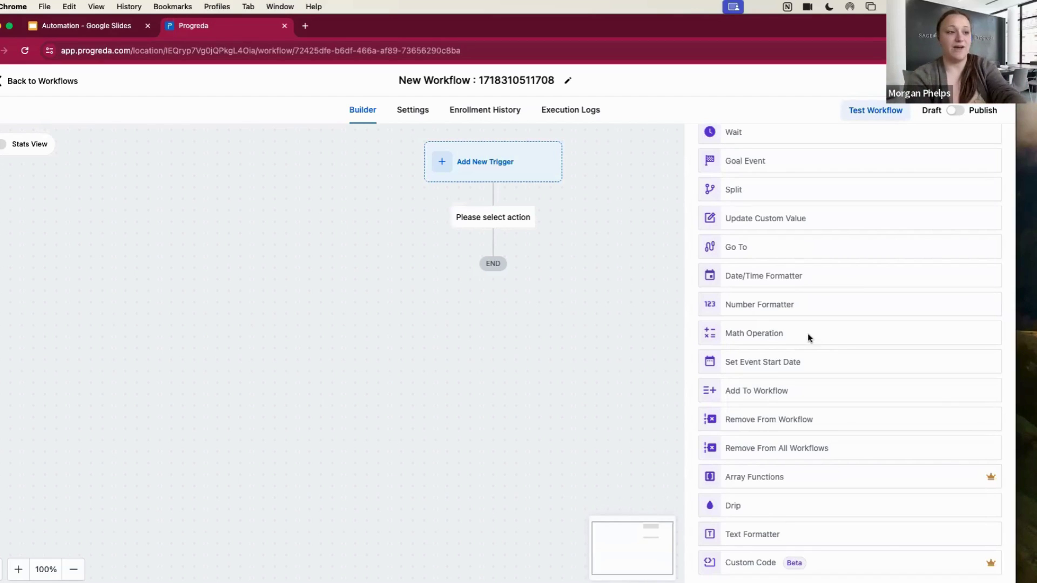
{"action": "scroll", "coordinate": [799, 371], "scroll_direction": "down", "scroll_amount": 1}
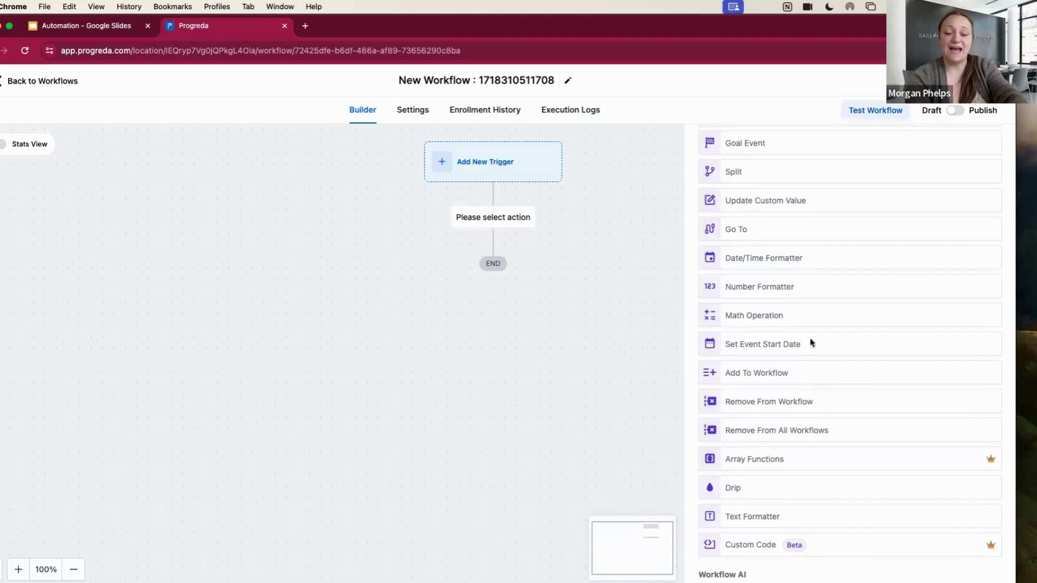
{"action": "scroll", "coordinate": [796, 337], "scroll_direction": "down", "scroll_amount": 1}
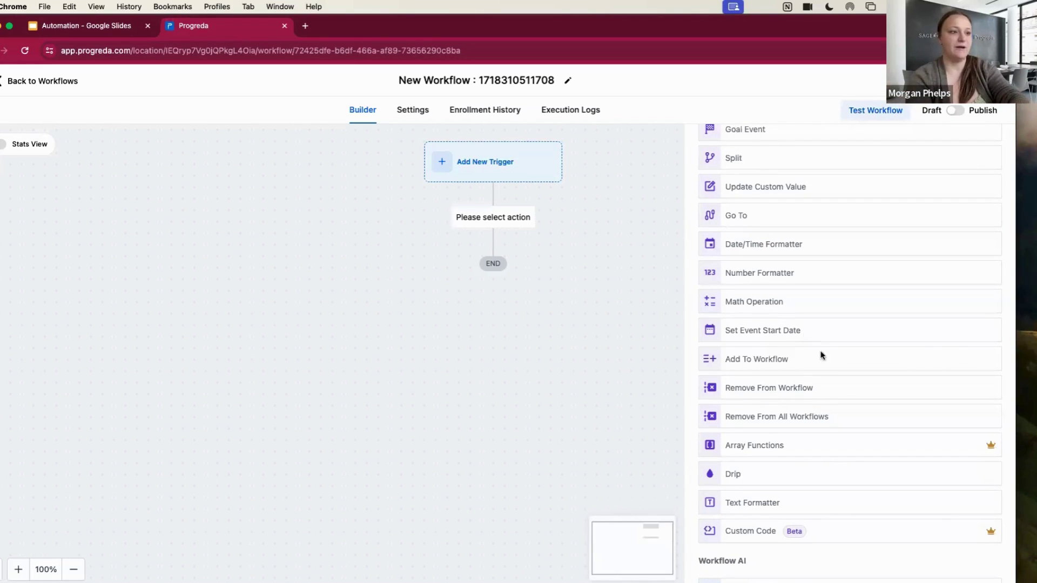
{"action": "scroll", "coordinate": [822, 356], "scroll_direction": "down", "scroll_amount": 1}
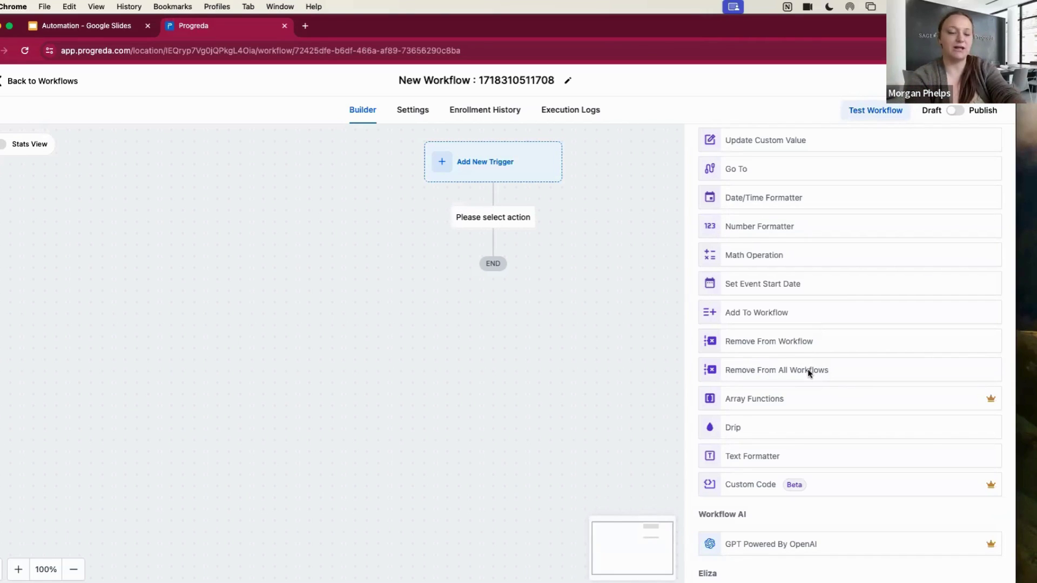
{"action": "scroll", "coordinate": [808, 369], "scroll_direction": "down", "scroll_amount": 4}
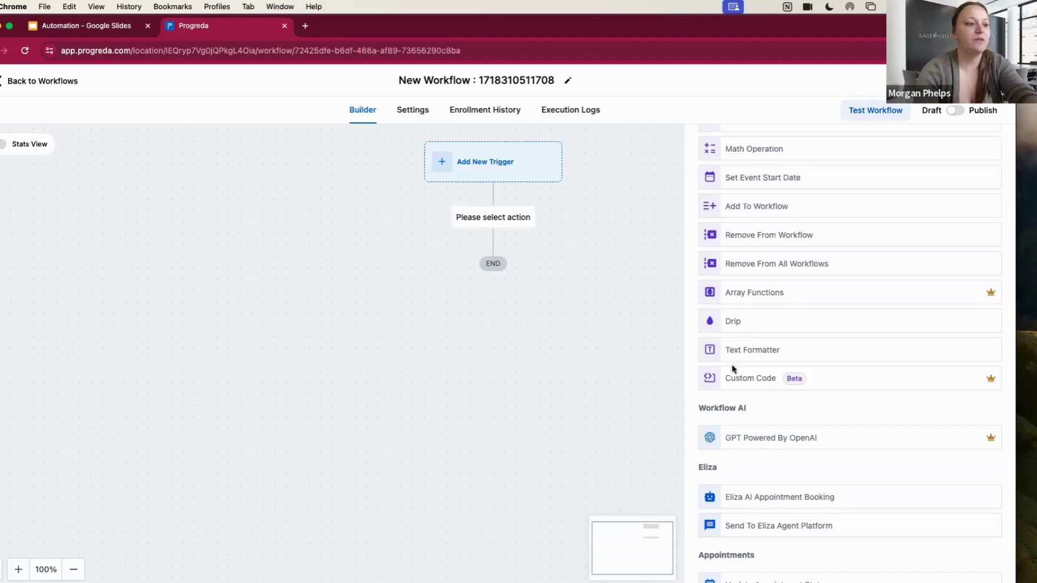
{"action": "scroll", "coordinate": [755, 396], "scroll_direction": "down", "scroll_amount": 5}
{"action": "scroll", "coordinate": [756, 396], "scroll_direction": "down", "scroll_amount": 4}
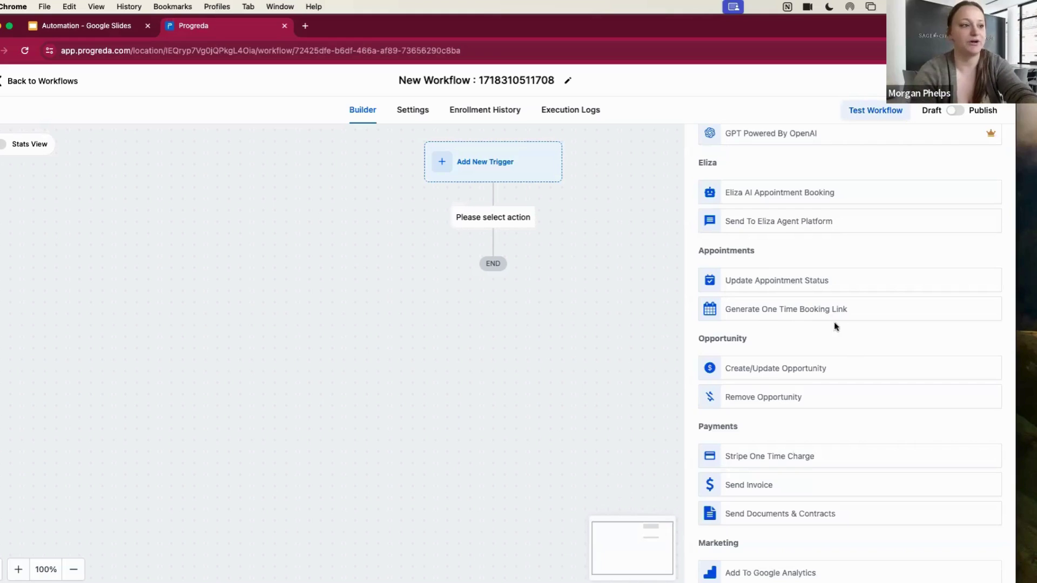
{"action": "scroll", "coordinate": [852, 354], "scroll_direction": "down", "scroll_amount": 3}
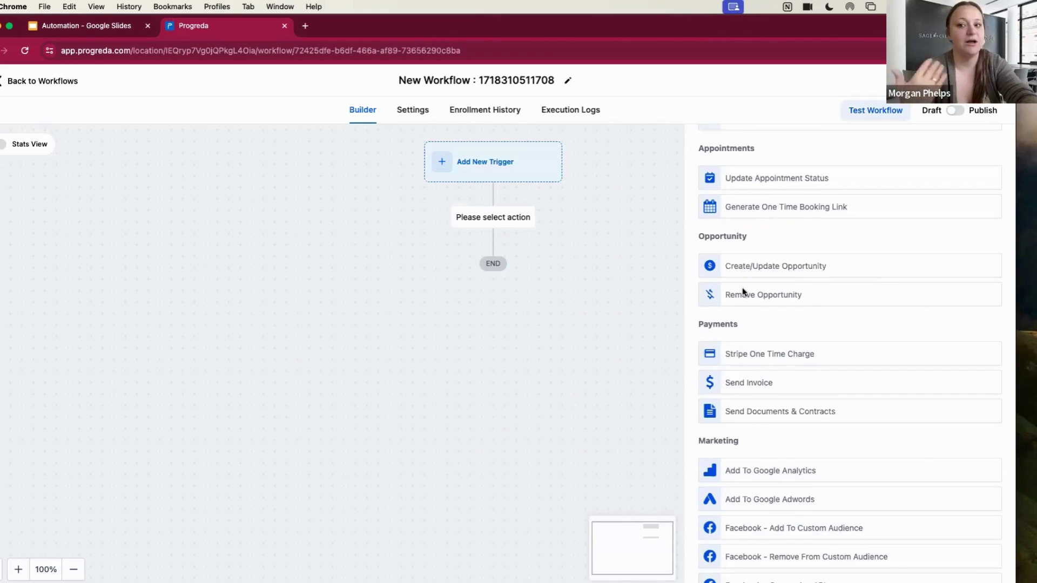
{"action": "scroll", "coordinate": [767, 355], "scroll_direction": "down", "scroll_amount": 1}
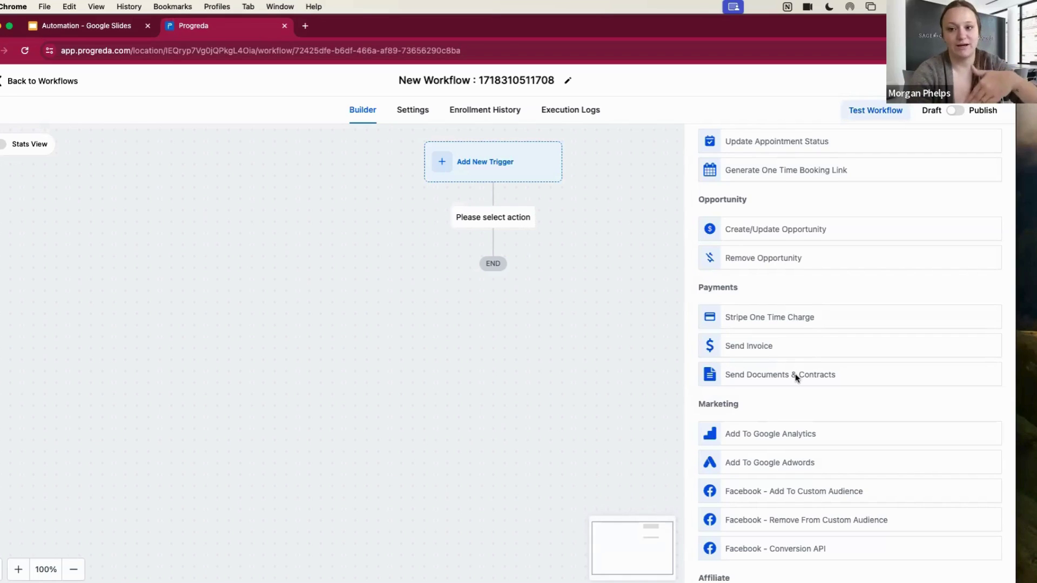
{"action": "scroll", "coordinate": [832, 407], "scroll_direction": "down", "scroll_amount": 3}
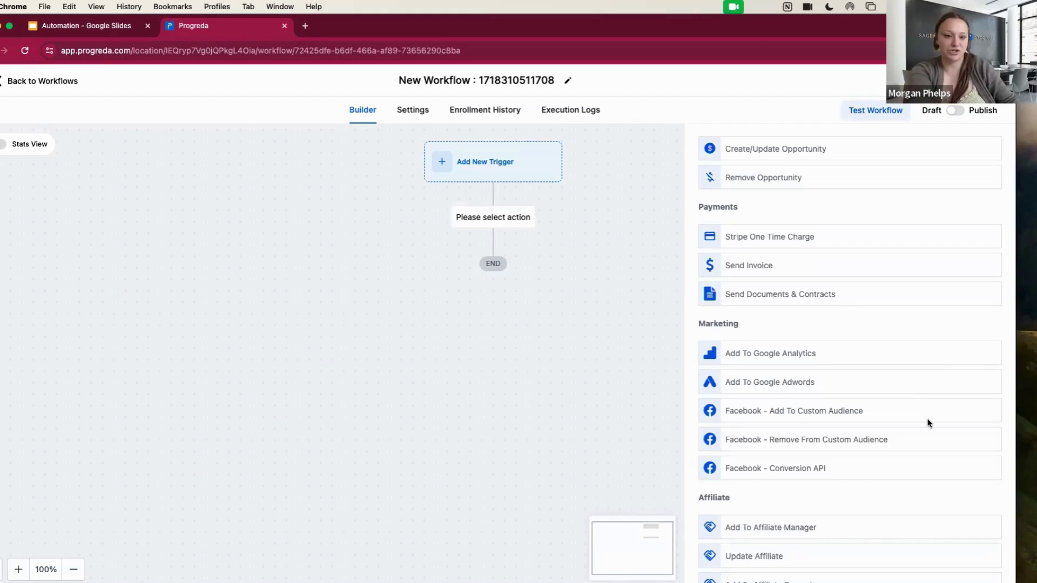
{"action": "scroll", "coordinate": [913, 473], "scroll_direction": "down", "scroll_amount": 5}
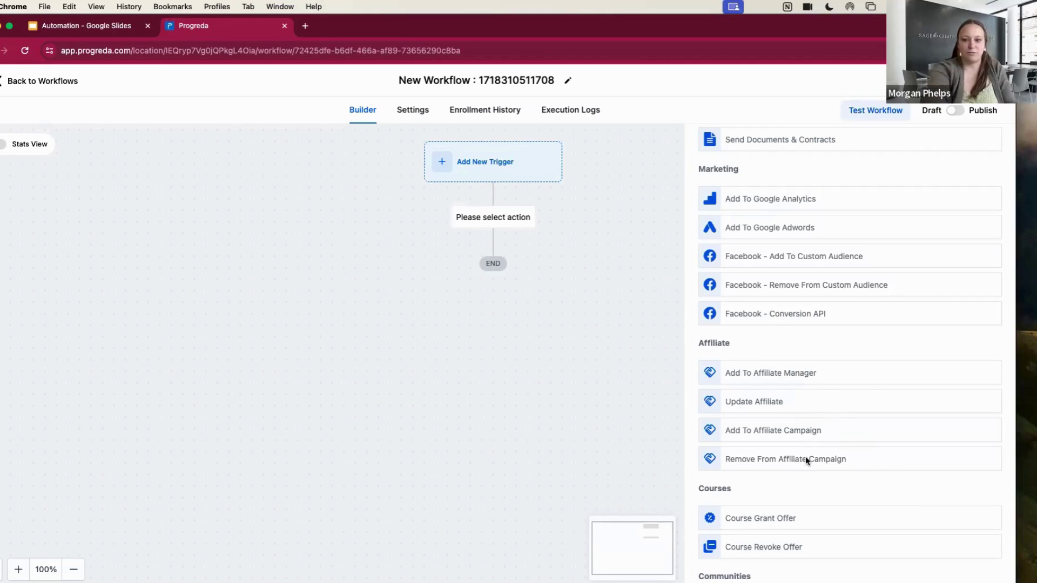
{"action": "scroll", "coordinate": [805, 456], "scroll_direction": "down", "scroll_amount": 5}
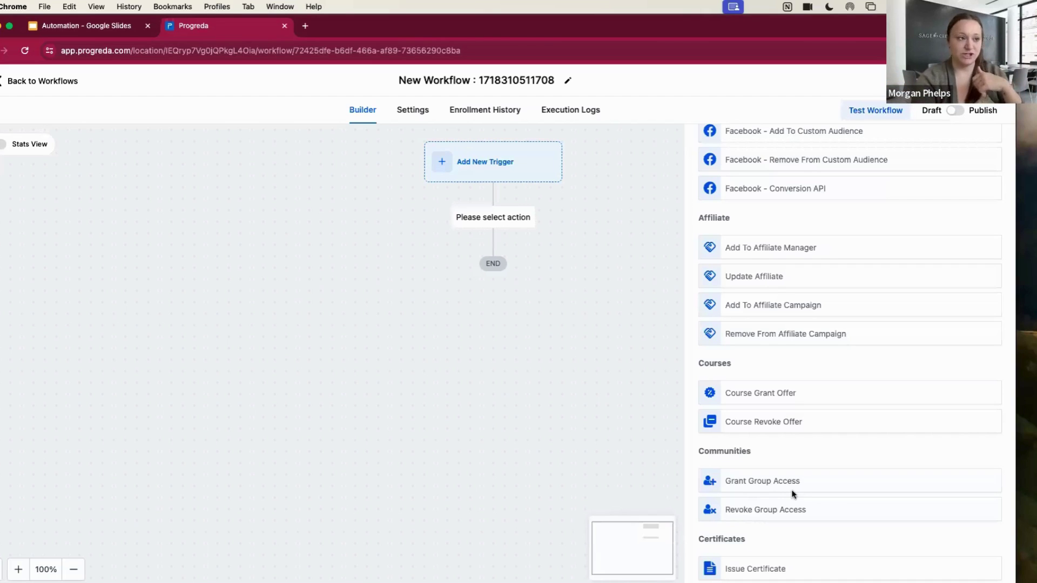
{"action": "left_click", "coordinate": [129, 31]}
Advance past 'Integrating with Other Tools' to the slide of grouped integration app logos
{"action": "left_click", "coordinate": [821, 421]}
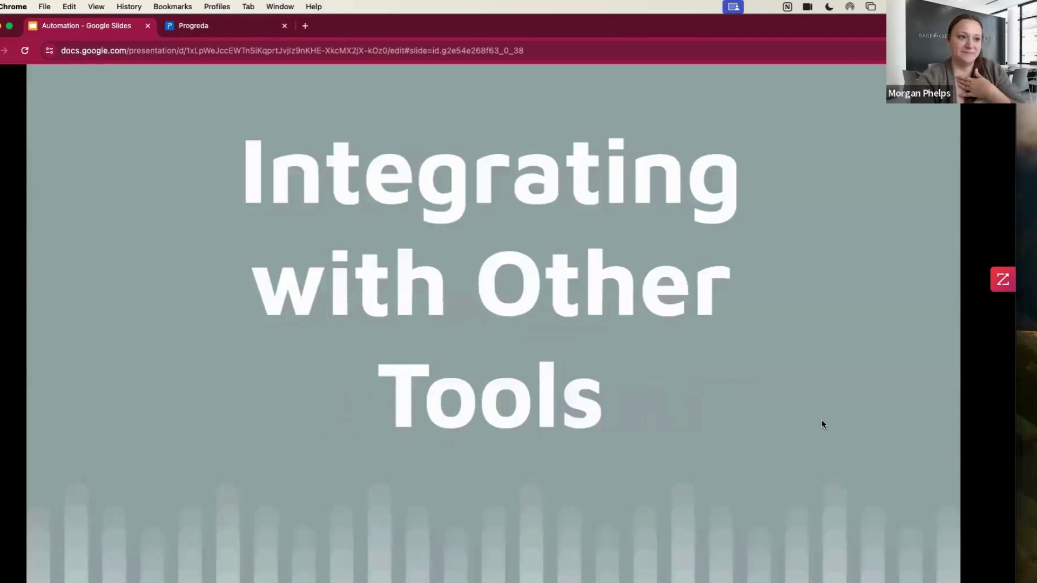
{"action": "left_click", "coordinate": [893, 422]}
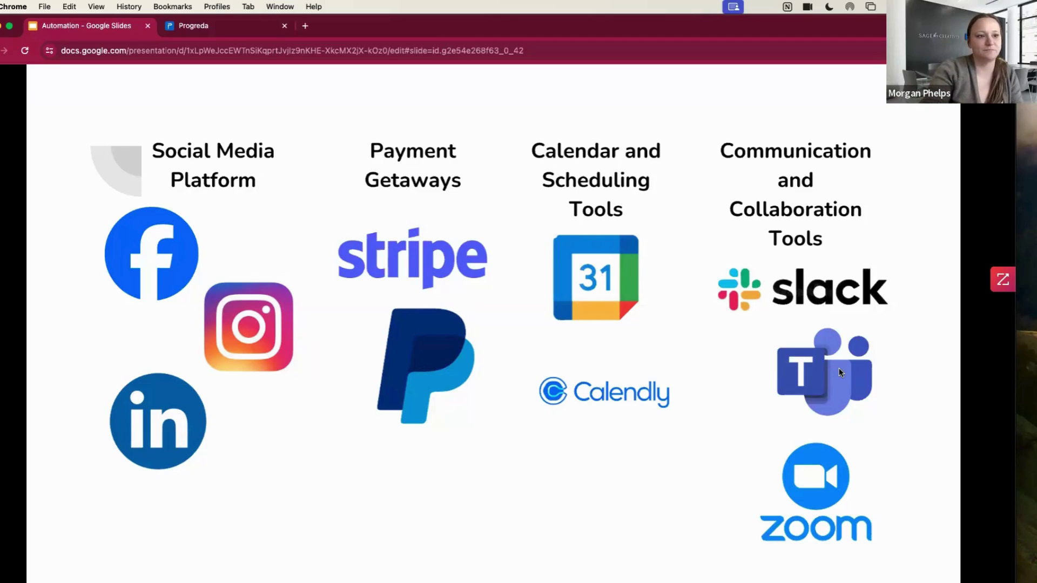
Advance through Live Demo to the Scenario slide's three bullets, then return to the Progreda builder
{"action": "left_click", "coordinate": [795, 419]}
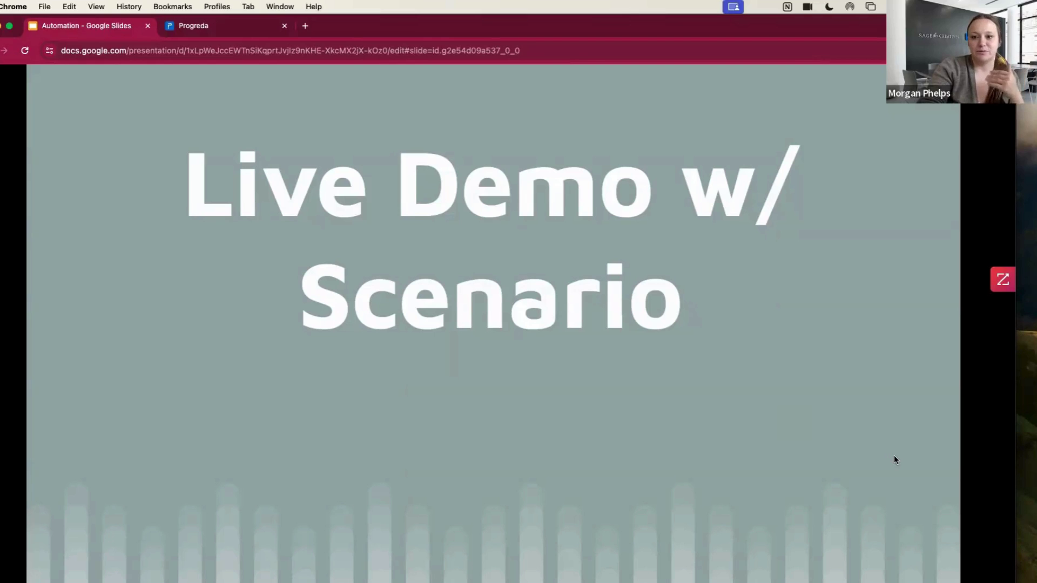
{"action": "key", "text": "Right"}
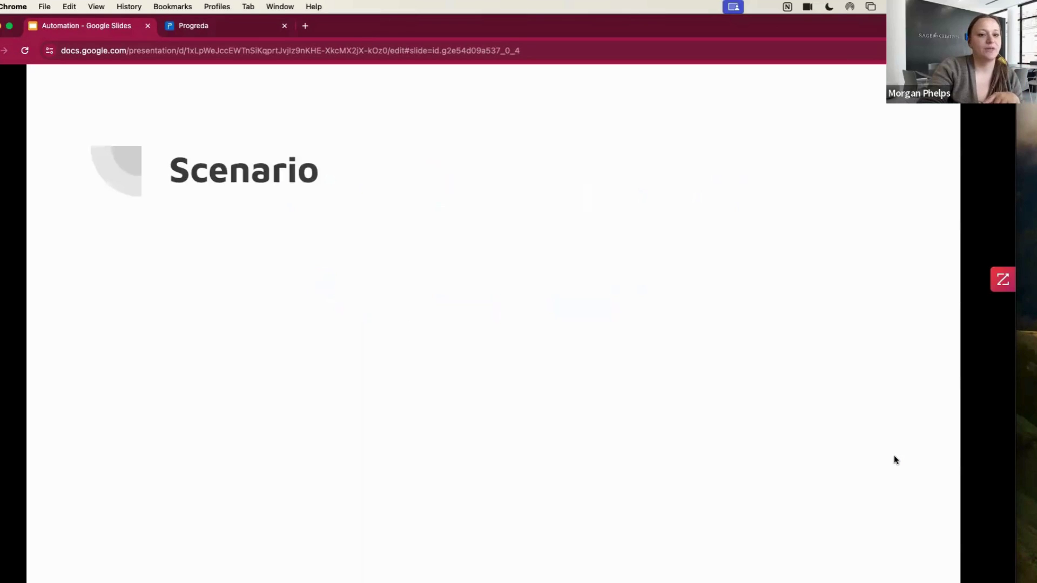
{"action": "key", "text": "Right"}
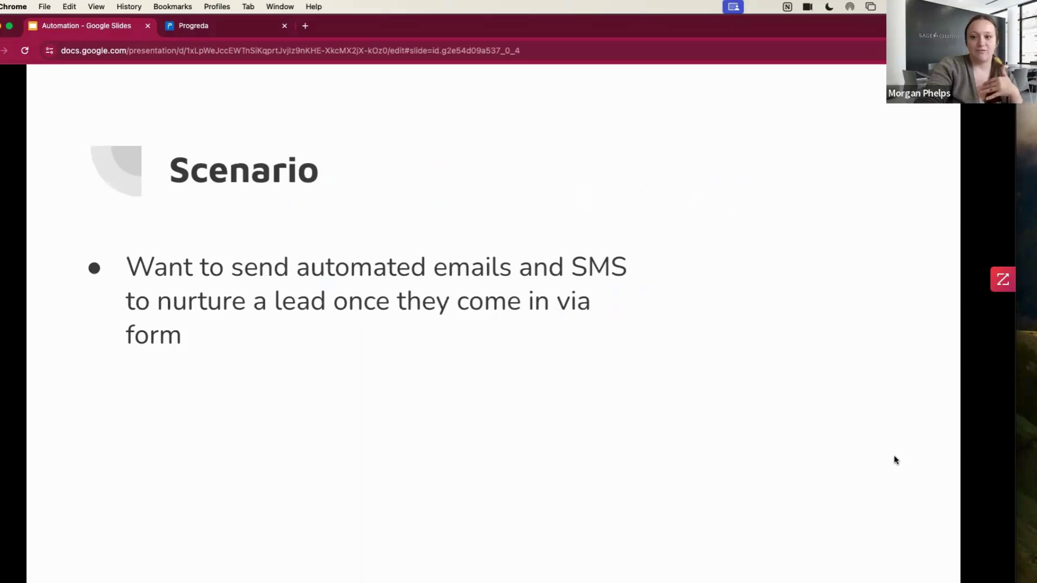
{"action": "key", "text": "Right"}
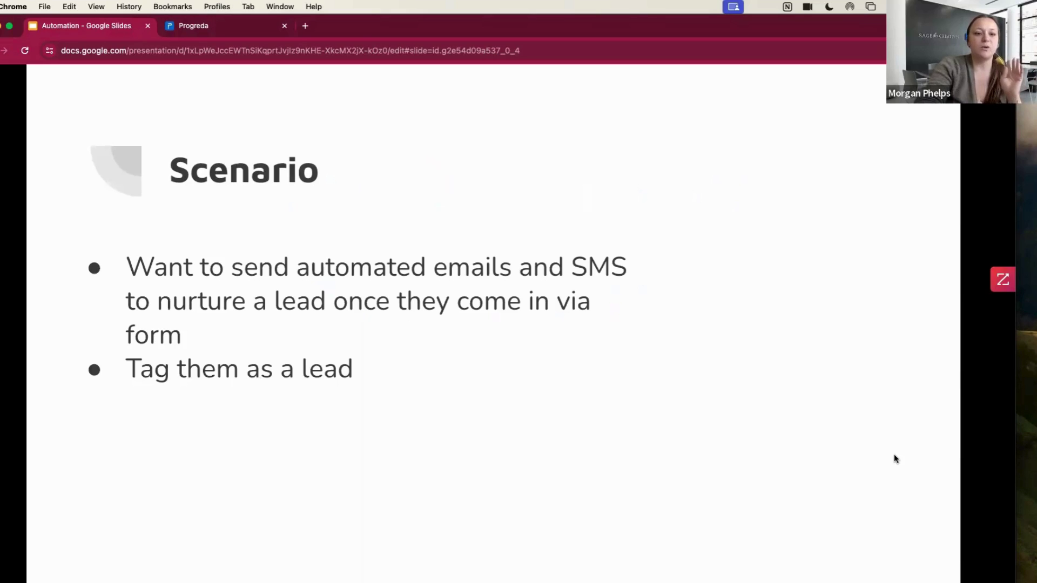
{"action": "key", "text": "Right"}
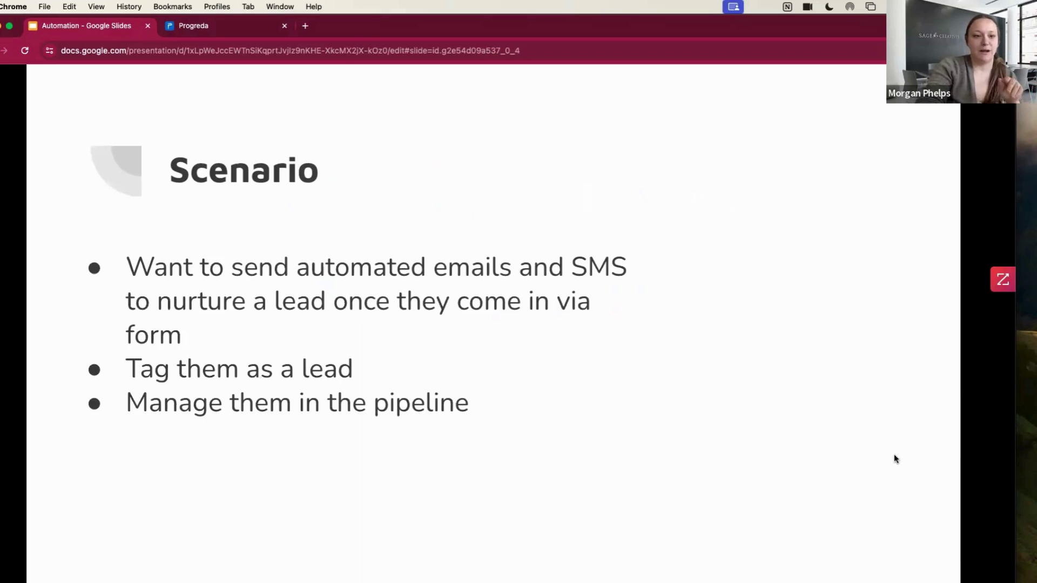
{"action": "left_click", "coordinate": [232, 27]}
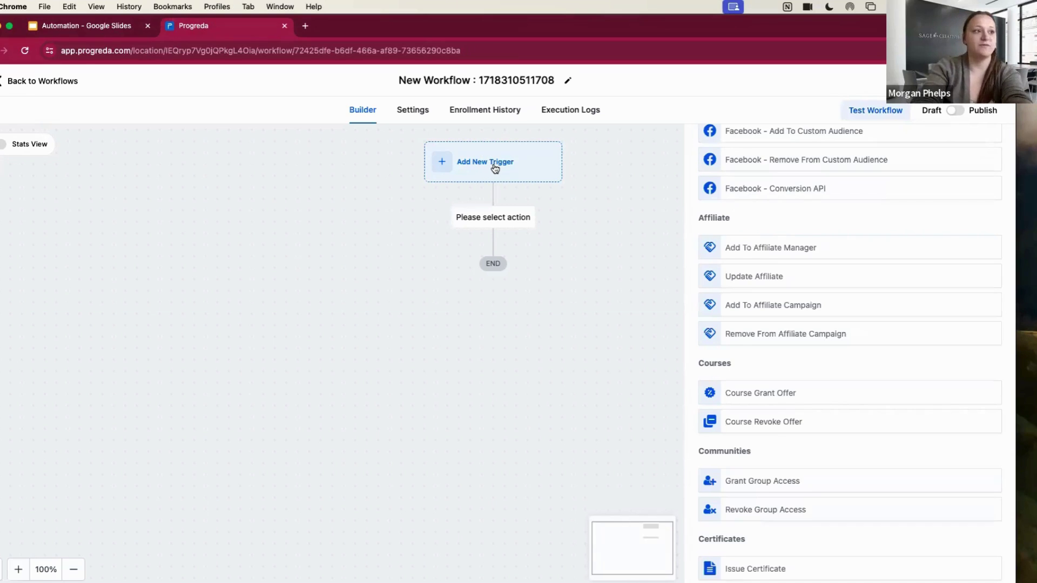
Add a Form Submitted trigger to the new workflow
{"action": "left_click", "coordinate": [493, 165]}
{"action": "left_click", "coordinate": [854, 207]}
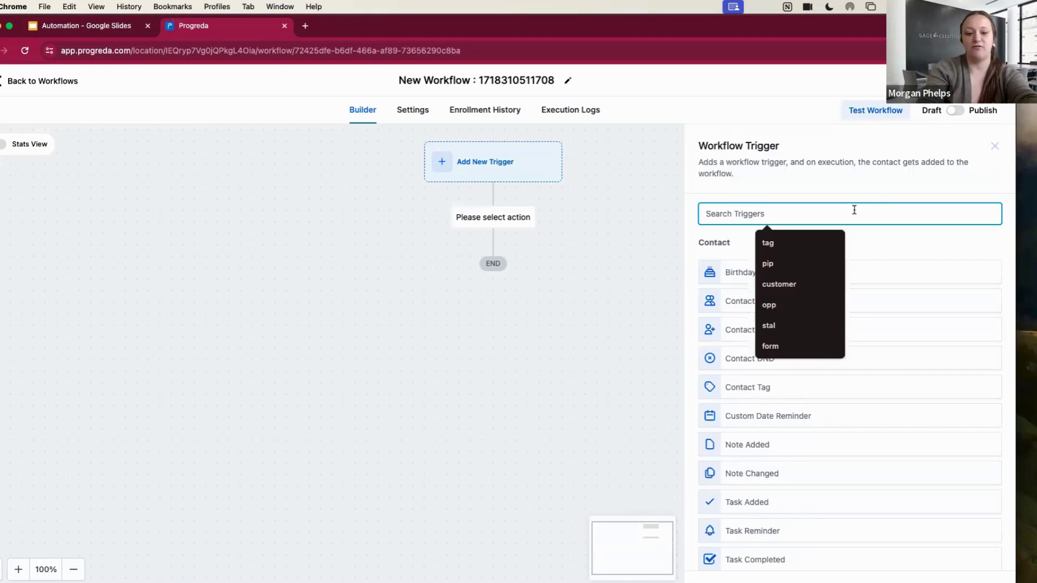
{"action": "type", "text": "form"}
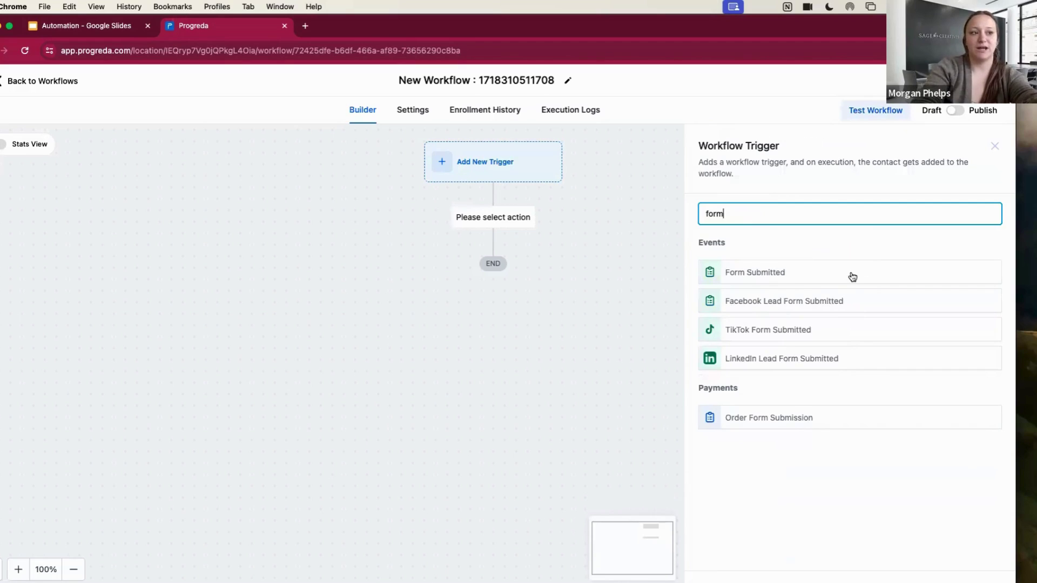
{"action": "left_click", "coordinate": [852, 274]}
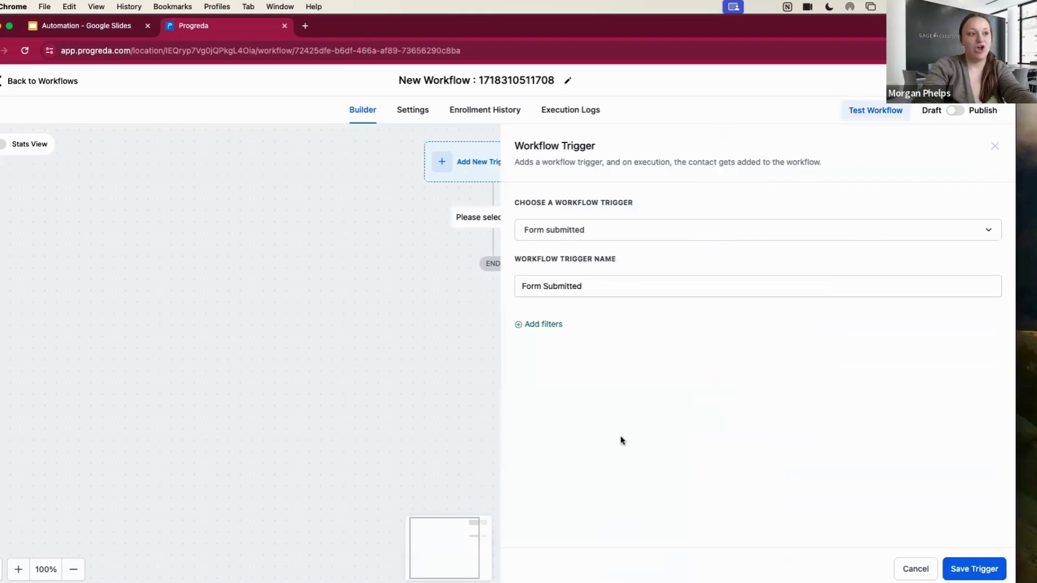
Filter the trigger to Offer_Advertising, name it 'Form Submitted- Offer Advertising Form', and save it
{"action": "left_click", "coordinate": [544, 324]}
{"action": "left_click", "coordinate": [569, 344]}
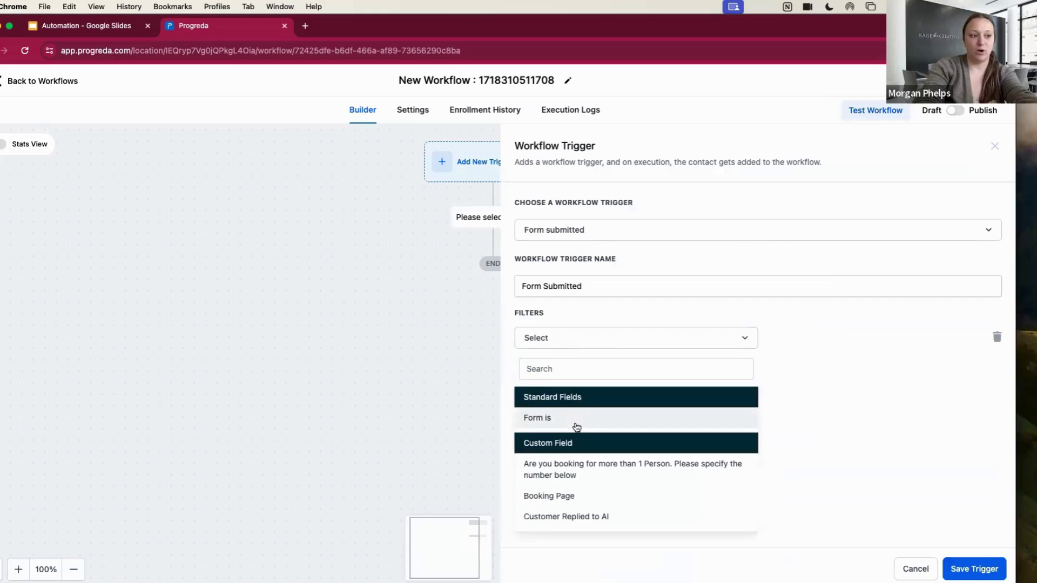
{"action": "left_click", "coordinate": [575, 420]}
{"action": "left_click", "coordinate": [855, 341]}
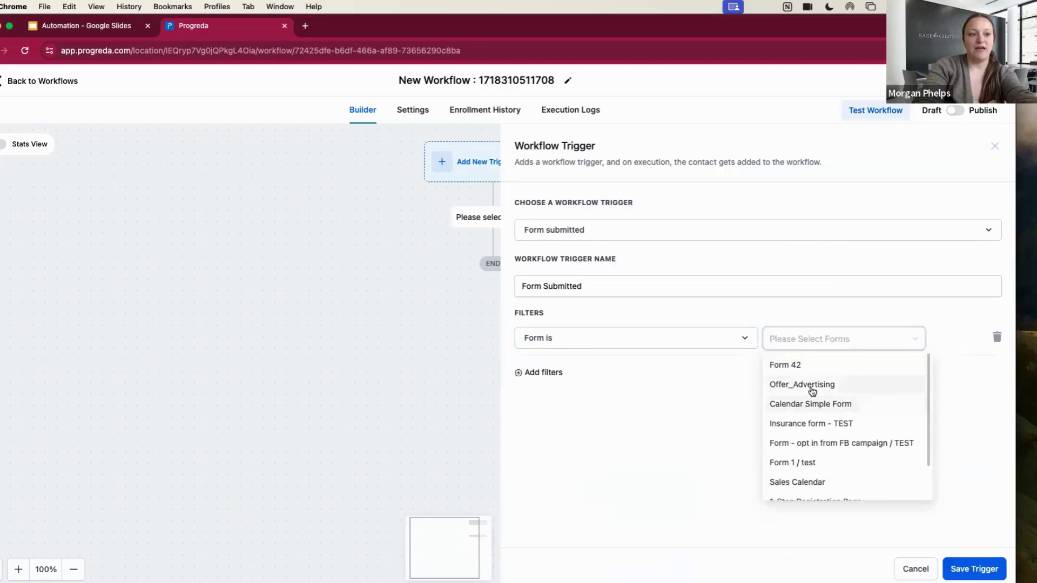
{"action": "left_click", "coordinate": [798, 391]}
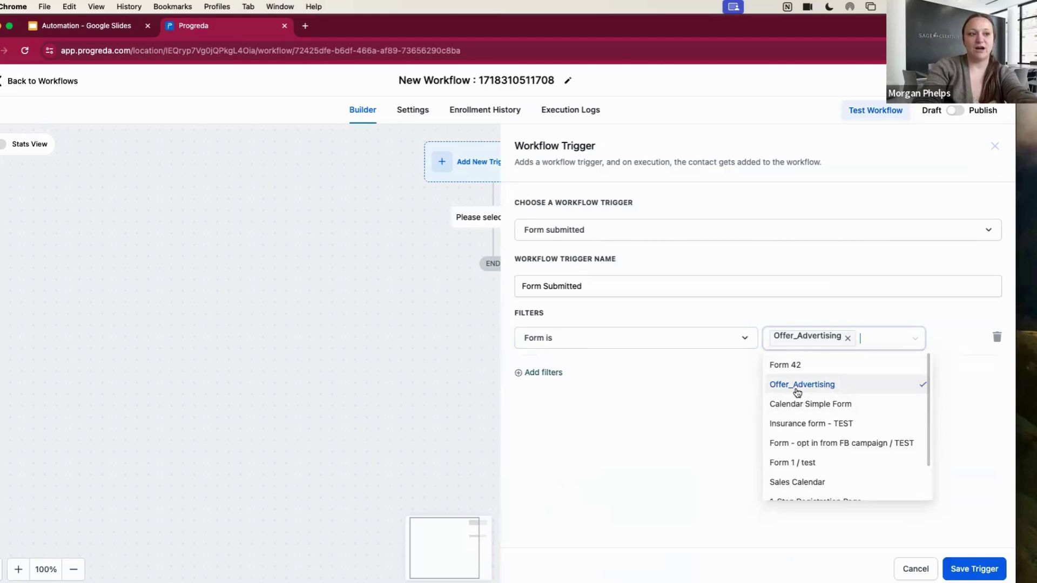
{"action": "left_click", "coordinate": [706, 419]}
{"action": "left_click", "coordinate": [607, 288]}
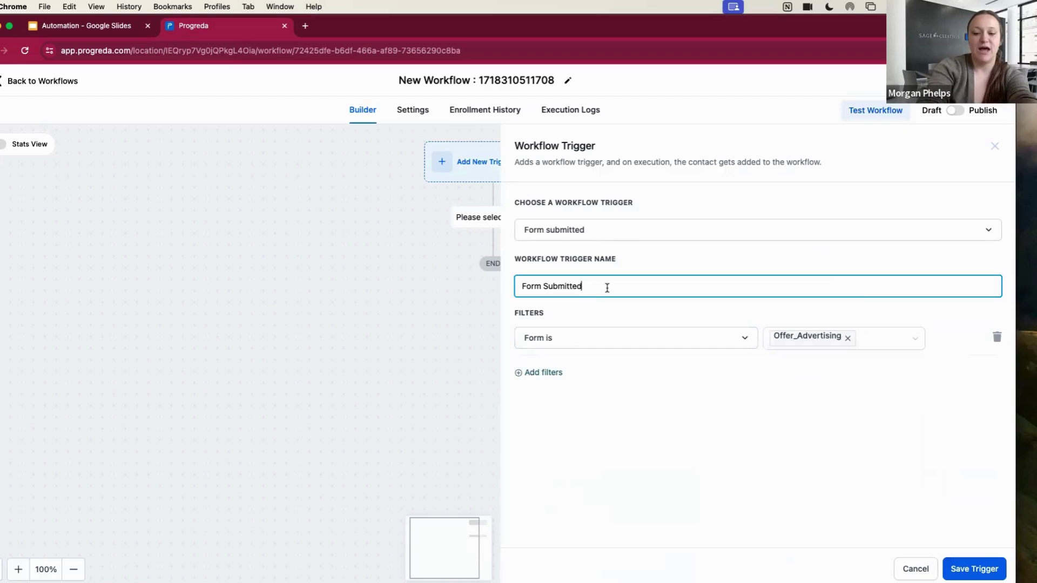
{"action": "type", "text": "- Offer Adv"}
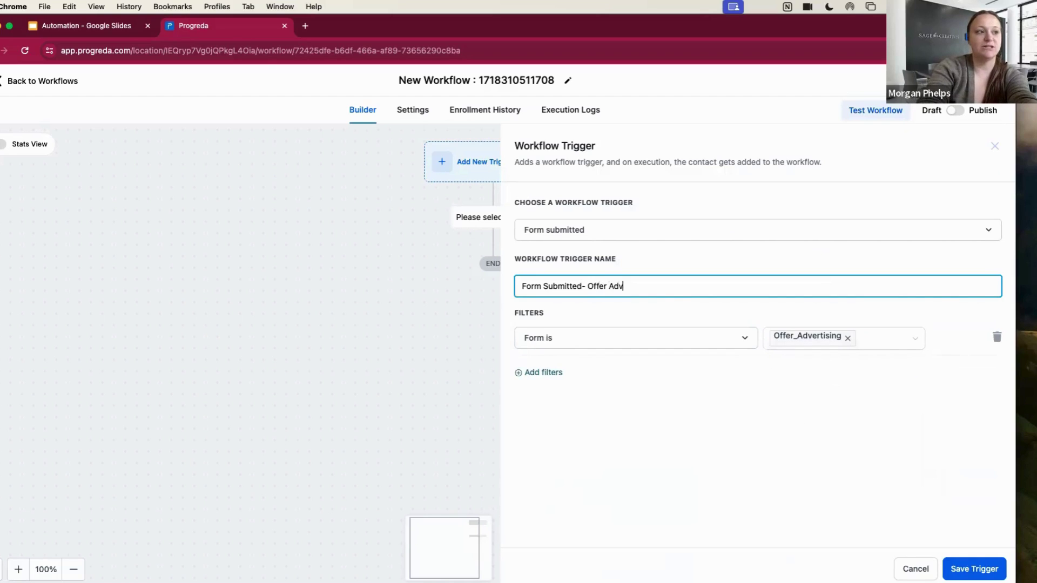
{"action": "type", "text": "ertising From"}
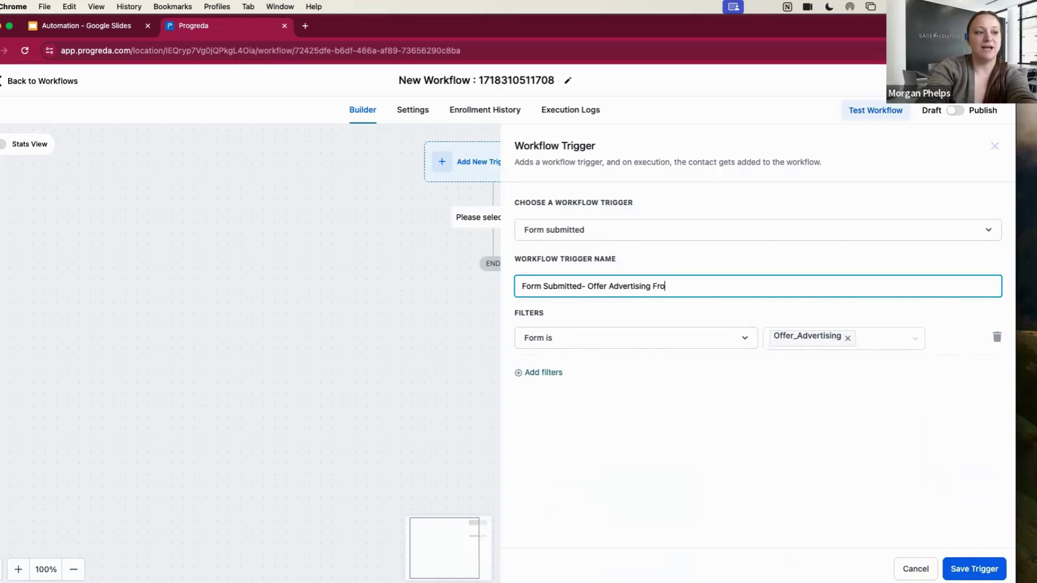
{"action": "key", "text": "BackSpace"}
{"action": "key", "text": "BackSpace"}
{"action": "key", "text": "BackSpace"}
{"action": "type", "text": "orm"}
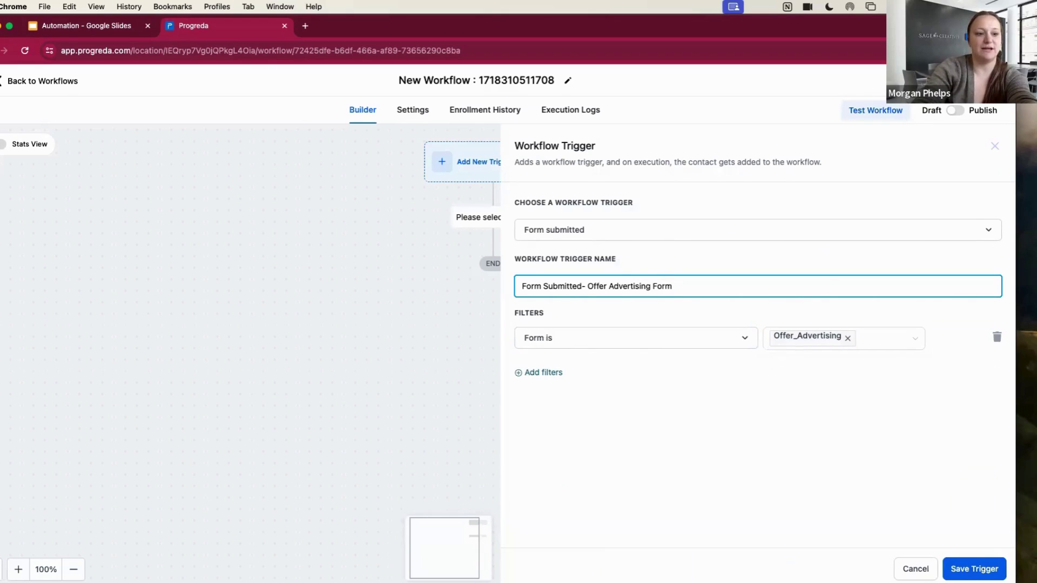
{"action": "left_click", "coordinate": [974, 569]}
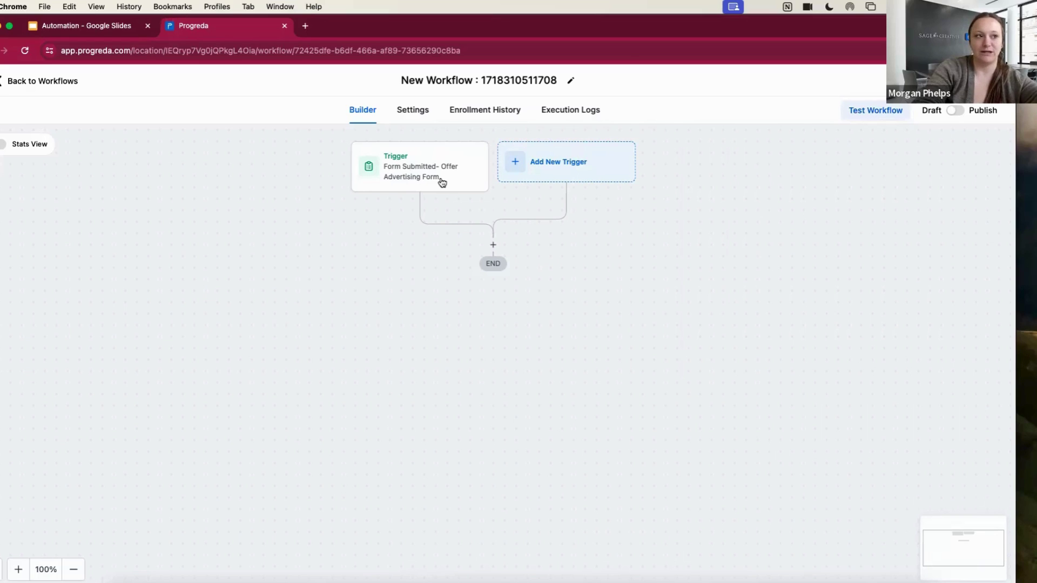
Replace the workflow title with 'Advertising Form Submission>>>Email>>>SMS>>>Tag as lead>>>Add to opp pipeline'
{"action": "left_click", "coordinate": [459, 80]}
{"action": "triple_click", "coordinate": [460, 80]}
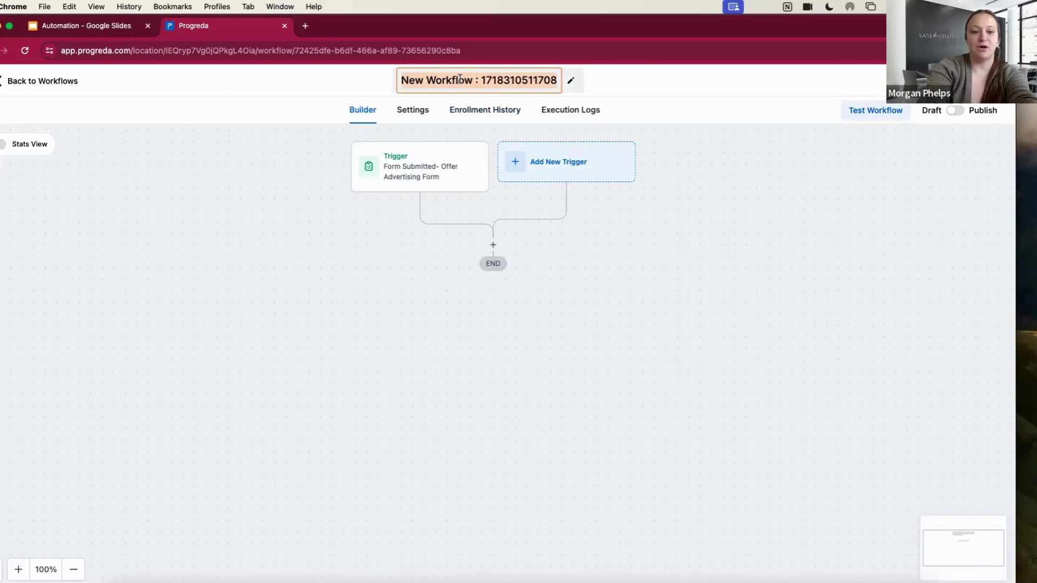
{"action": "type", "text": "Form"}
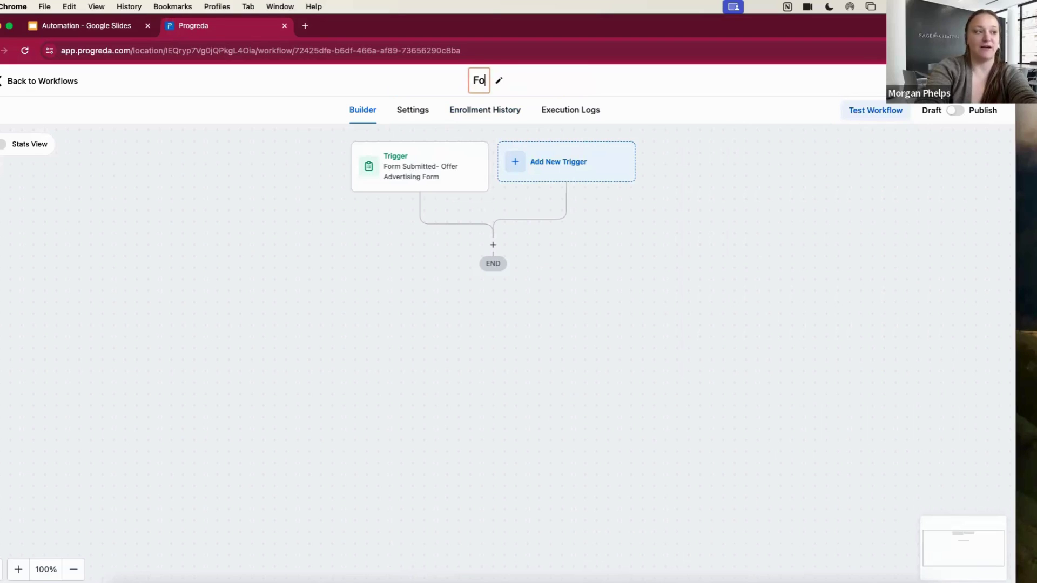
{"action": "key", "text": "BackSpace"}
{"action": "key", "text": "BackSpace"}
{"action": "key", "text": "BackSpace"}
{"action": "key", "text": "BackSpace"}
{"action": "type", "text": "Ad"}
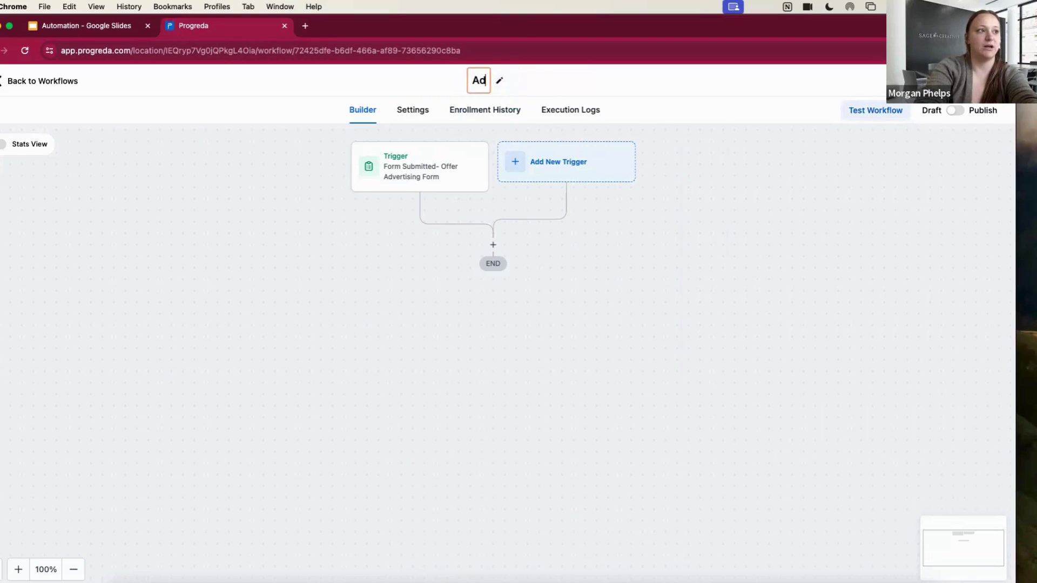
{"action": "type", "text": "vertising Form Sub"}
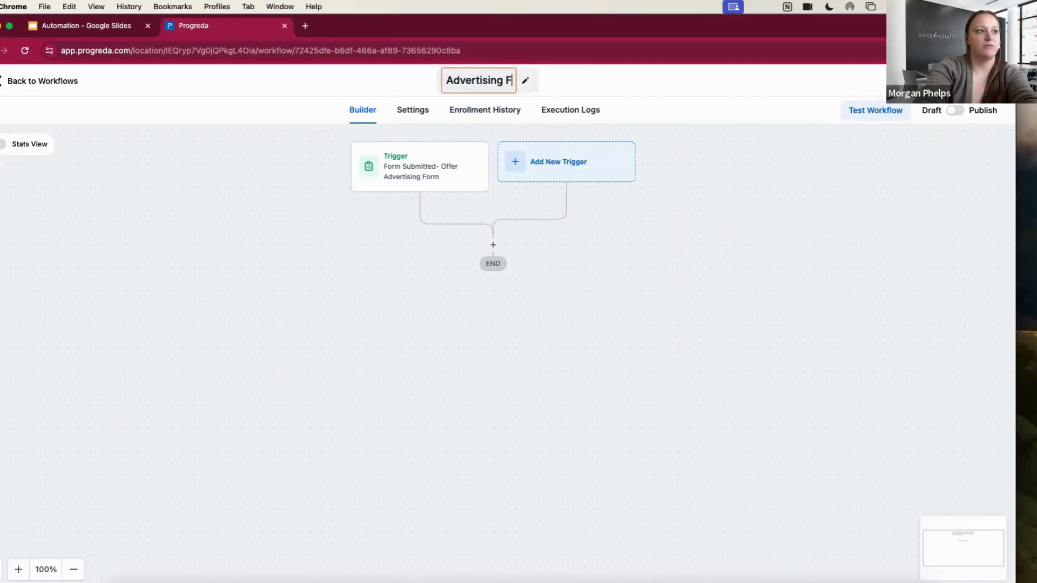
{"action": "key", "text": "BackSpace"}
{"action": "key", "text": "BackSpace"}
{"action": "key", "text": "BackSpace"}
{"action": "key", "text": "BackSpace"}
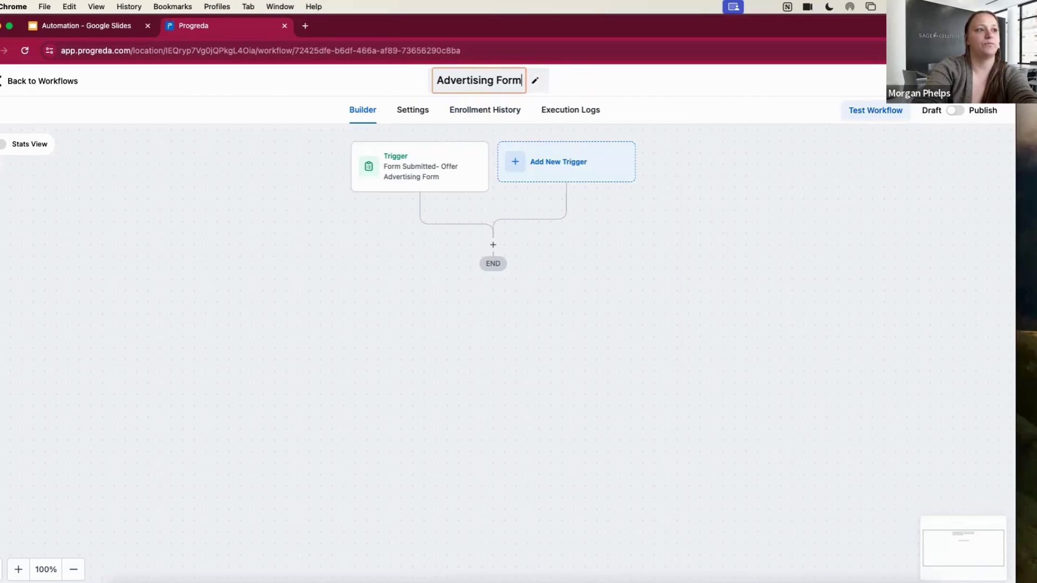
{"action": "type", "text": "Submi"}
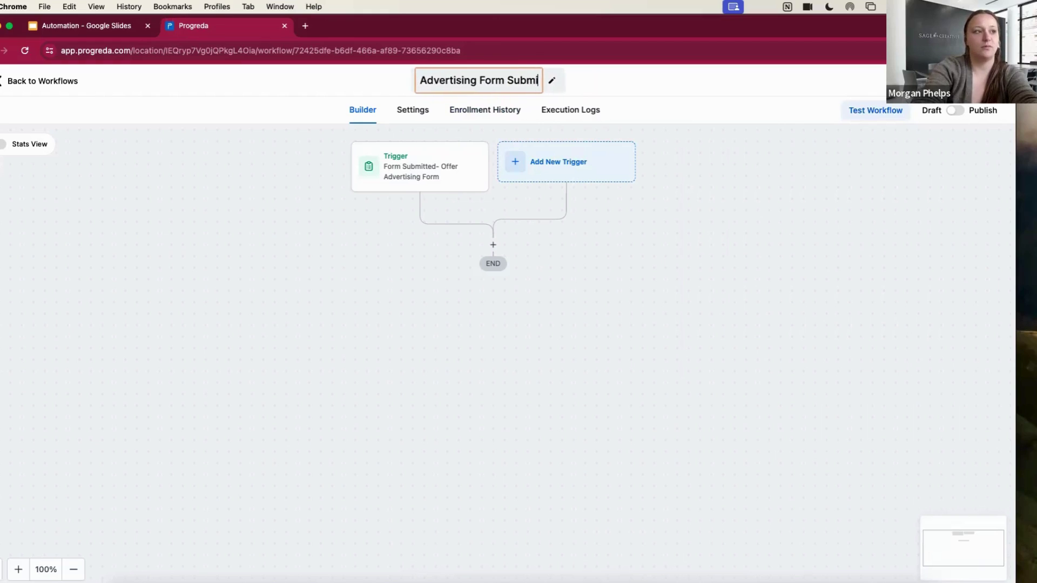
{"action": "type", "text": "ssion>>>ENa"}
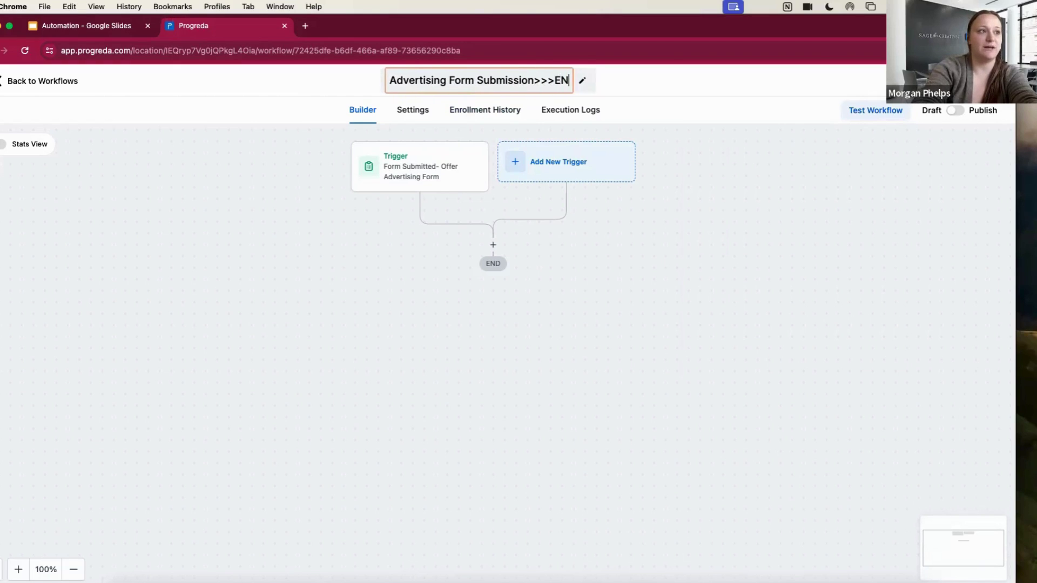
{"action": "key", "text": "BackSpace"}
{"action": "key", "text": "BackSpace"}
{"action": "type", "text": "mail???"}
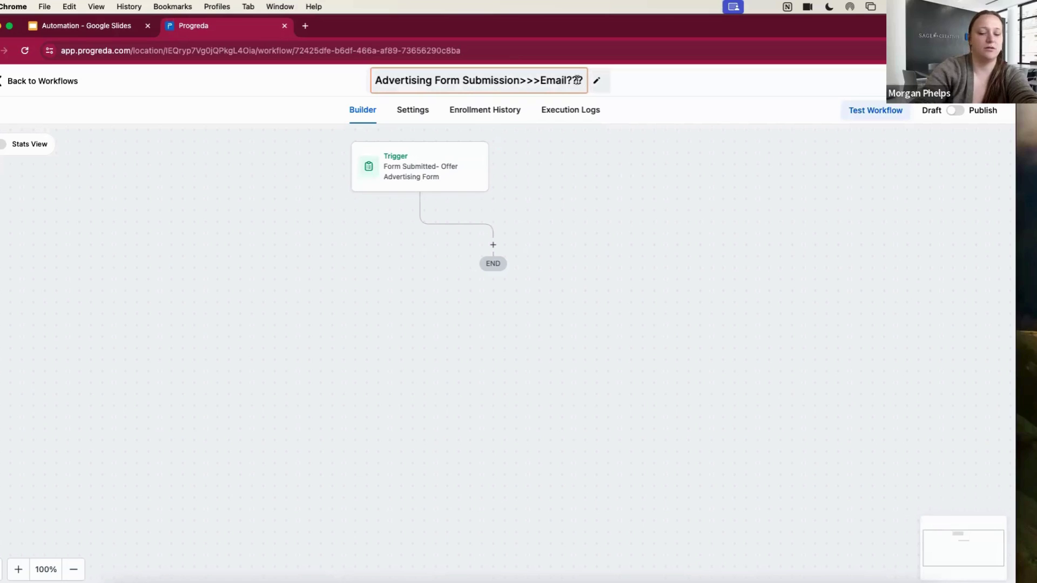
{"action": "key", "text": "BackSpace"}
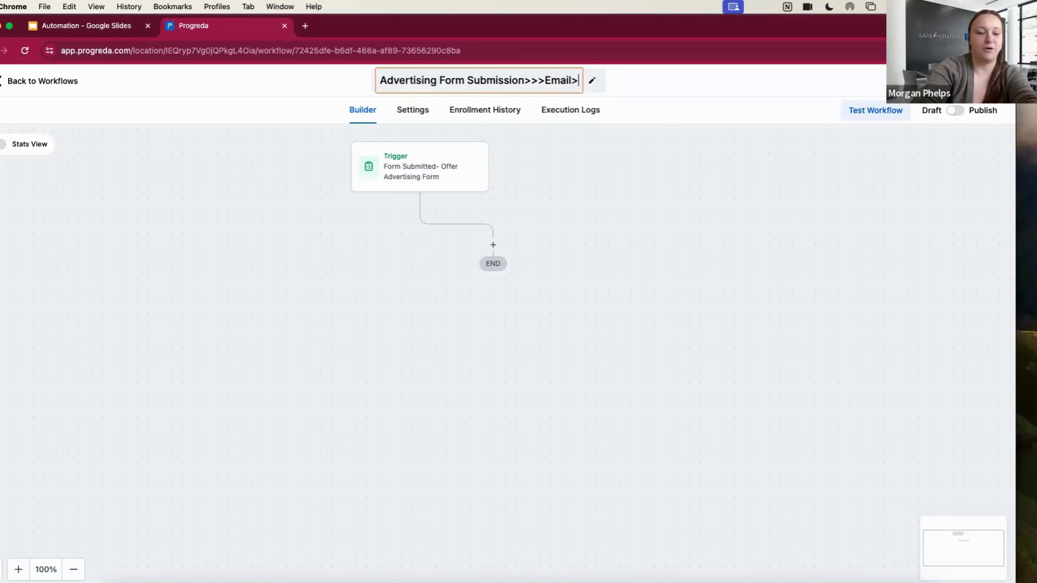
{"action": "type", "text": ">SMS>>>T"}
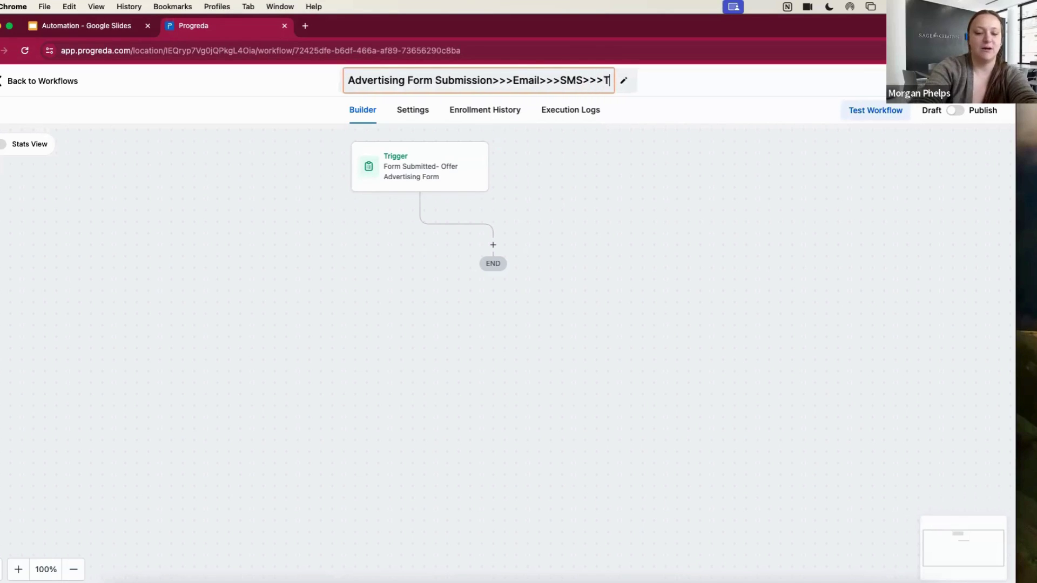
{"action": "type", "text": "ag as kead==="}
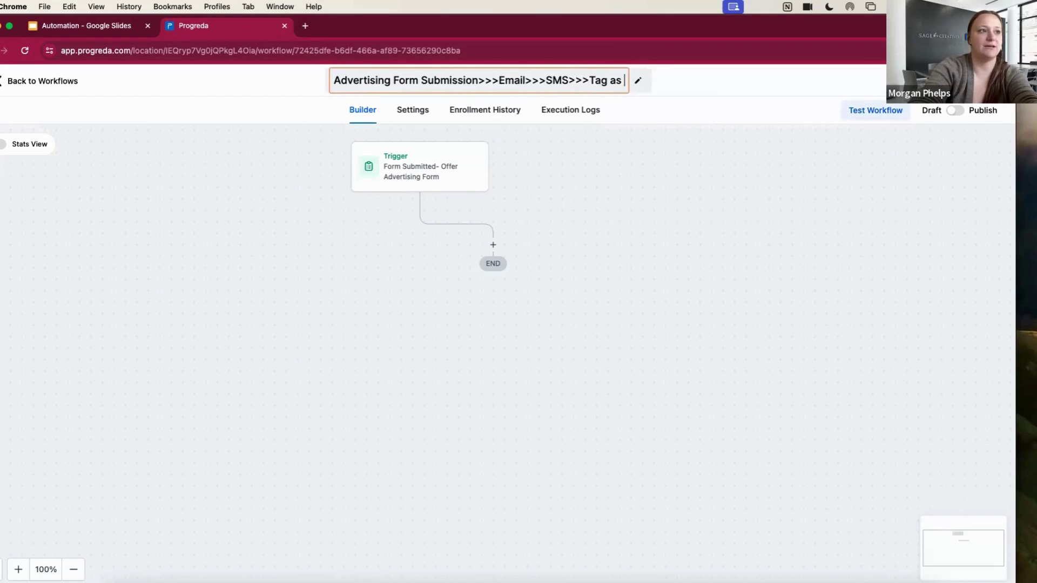
{"action": "key", "text": "BackSpace"}
{"action": "key", "text": "BackSpace"}
{"action": "key", "text": "BackSpace"}
{"action": "key", "text": "BackSpace"}
{"action": "key", "text": "BackSpace"}
{"action": "key", "text": "BackSpace"}
{"action": "key", "text": "BackSpace"}
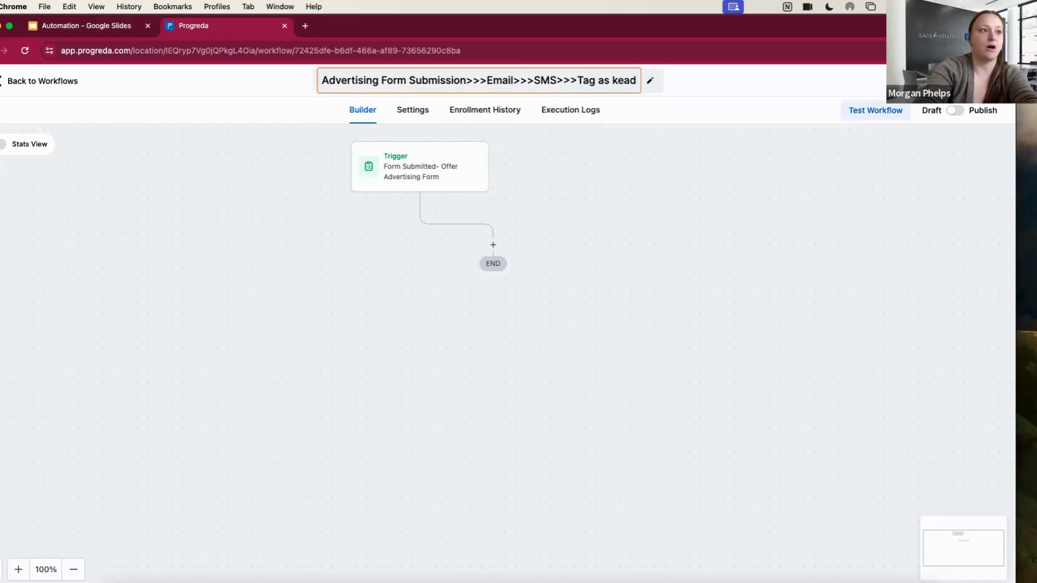
{"action": "type", "text": "lead>>>"}
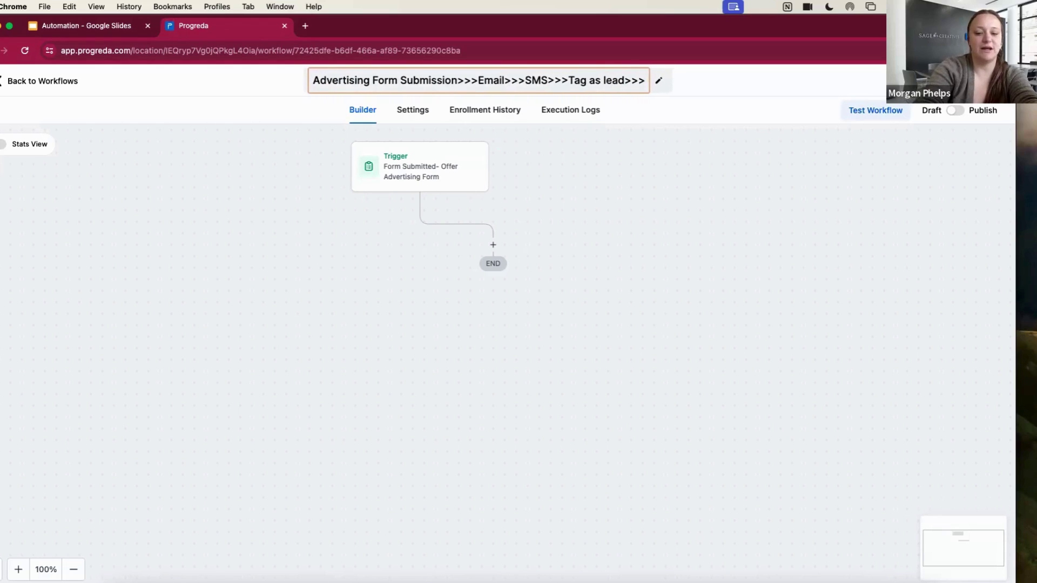
{"action": "type", "text": "update"}
{"action": "key", "text": "BackSpace"}
{"action": "key", "text": "BackSpace"}
{"action": "key", "text": "BackSpace"}
{"action": "key", "text": "BackSpace"}
{"action": "key", "text": "BackSpace"}
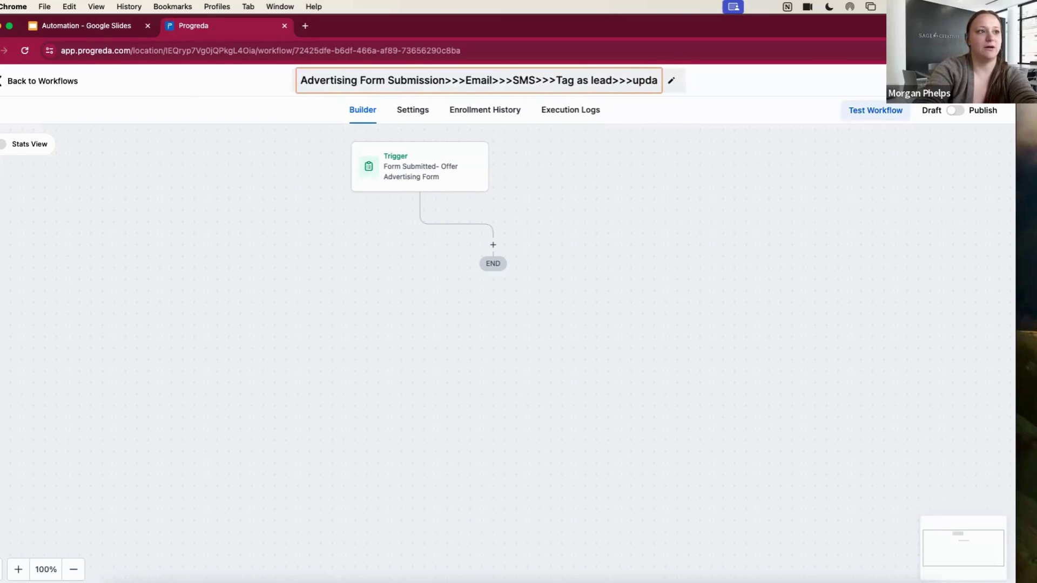
{"action": "key", "text": "BackSpace"}
{"action": "type", "text": "Add"}
{"action": "key", "text": "BackSpace"}
{"action": "key", "text": "BackSpace"}
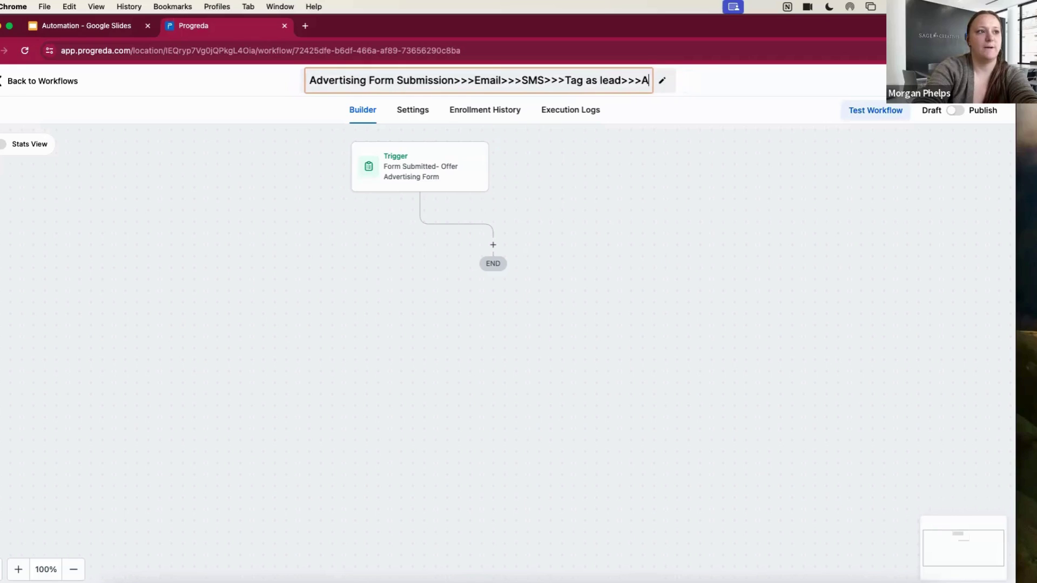
{"action": "type", "text": "dd to opp pi"}
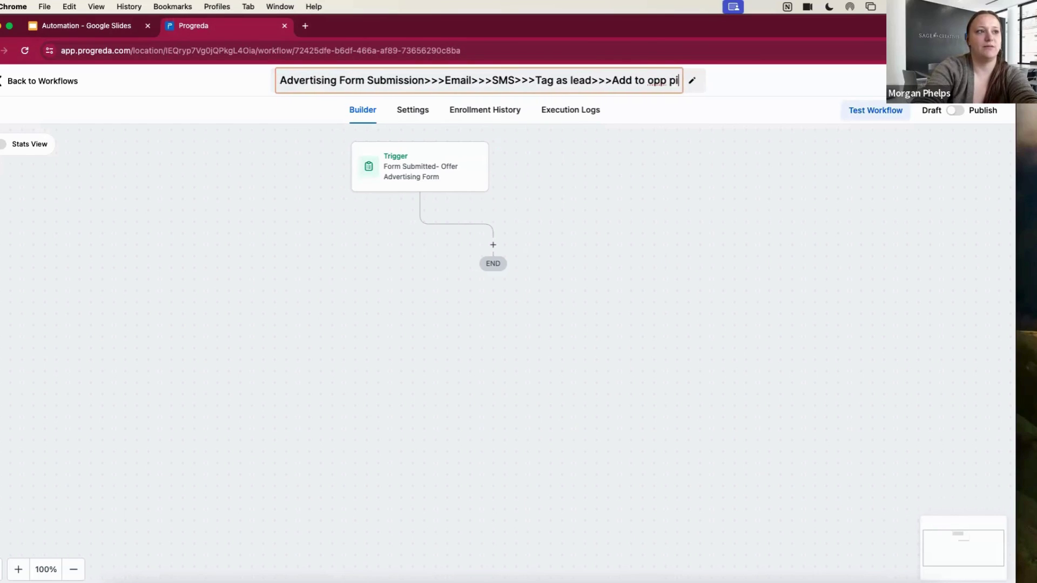
{"action": "type", "text": "peline"}
{"action": "left_click", "coordinate": [641, 165]}
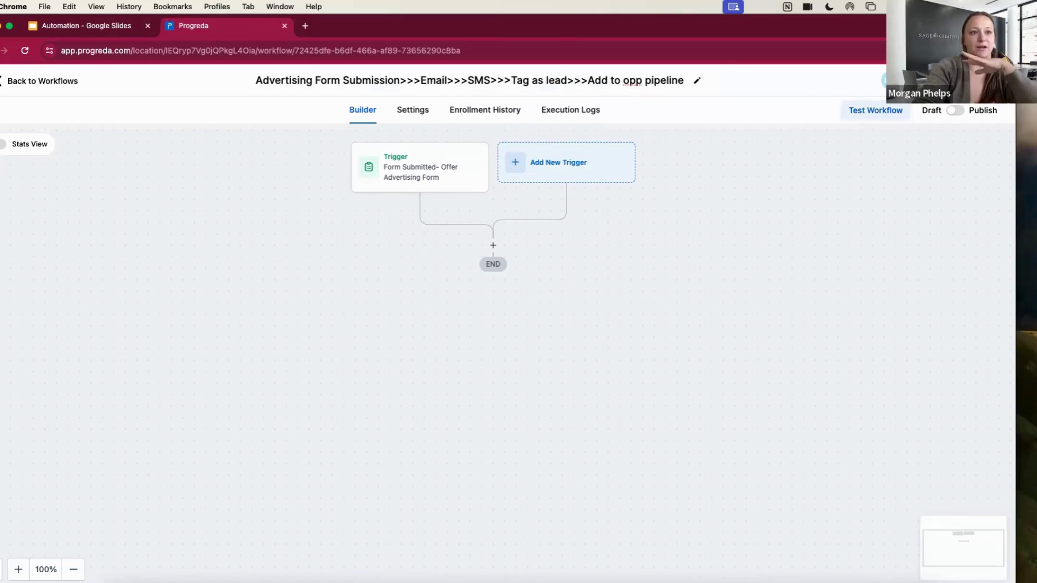
{"action": "left_click", "coordinate": [56, 80]}
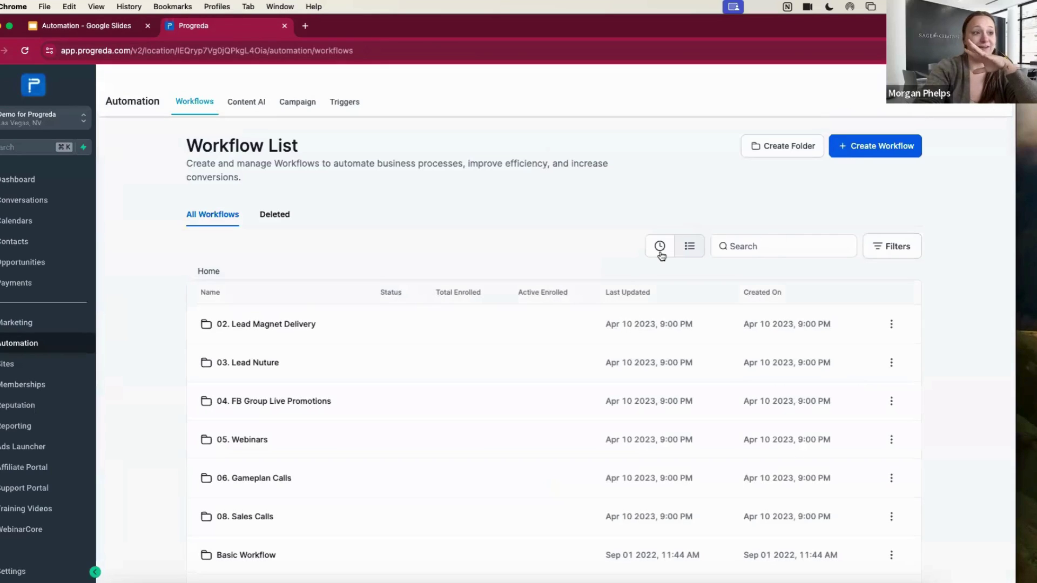
{"action": "left_click", "coordinate": [660, 250]}
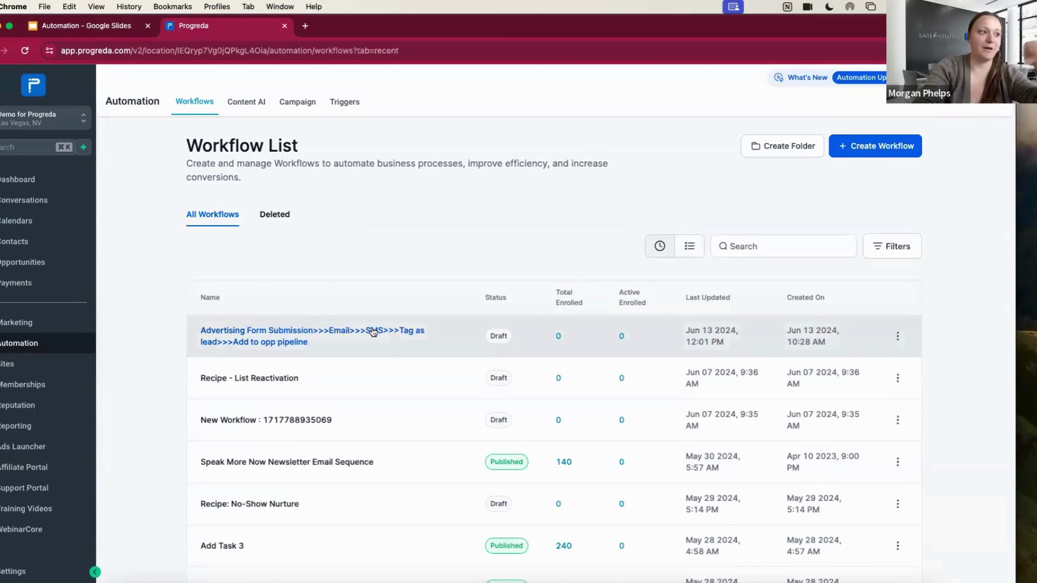
{"action": "left_click", "coordinate": [277, 346]}
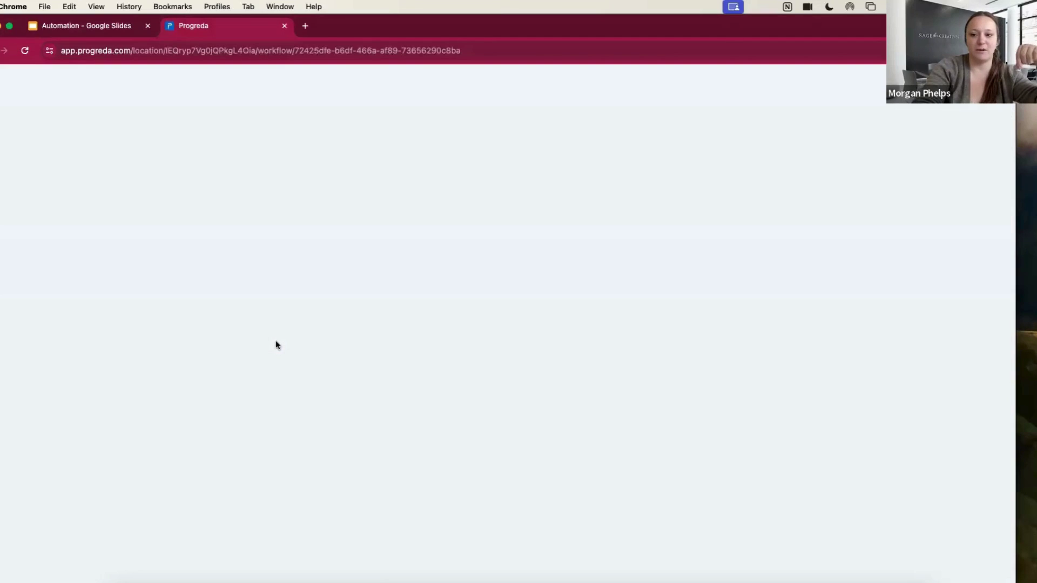
{"action": "left_click", "coordinate": [507, 75]}
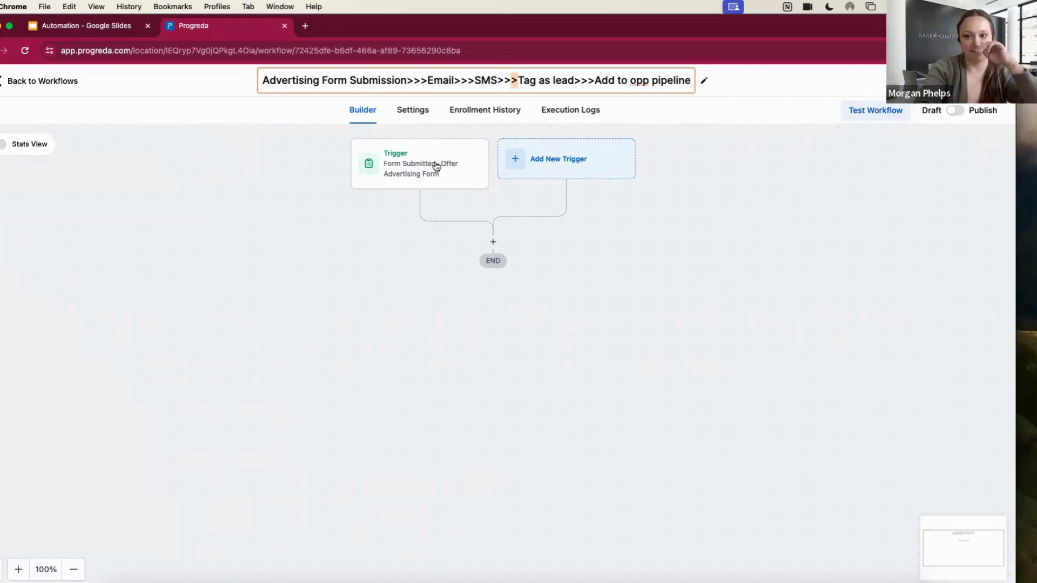
Add a Send Email action after the form trigger
{"action": "left_click", "coordinate": [493, 242]}
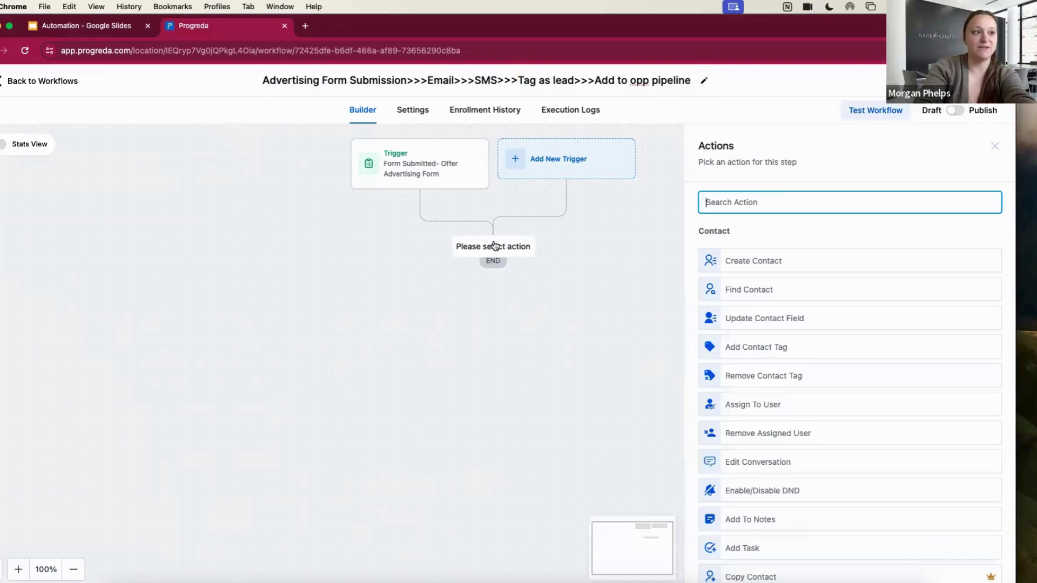
{"action": "type", "text": "emai"}
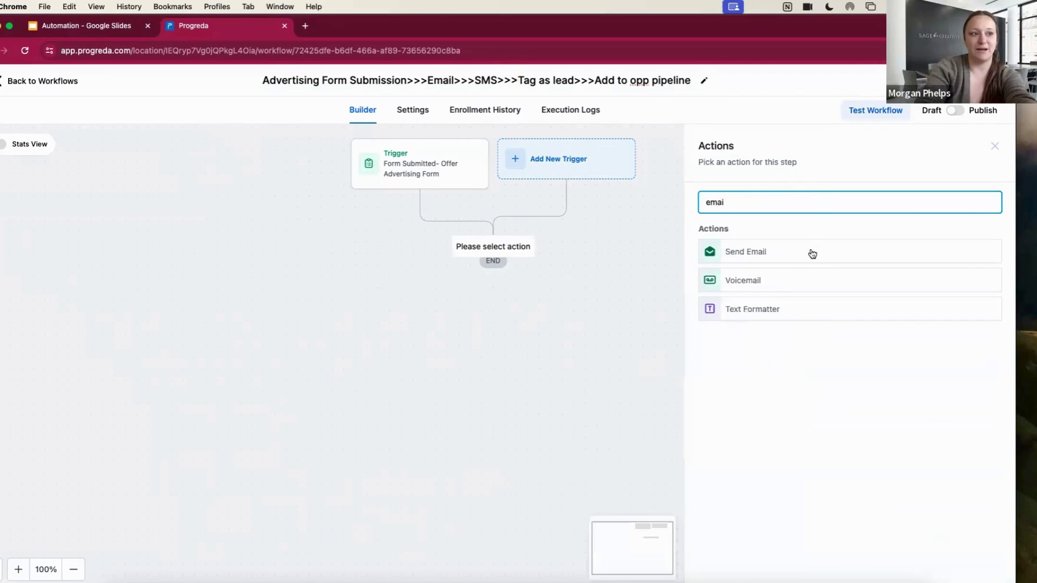
{"action": "left_click", "coordinate": [810, 252]}
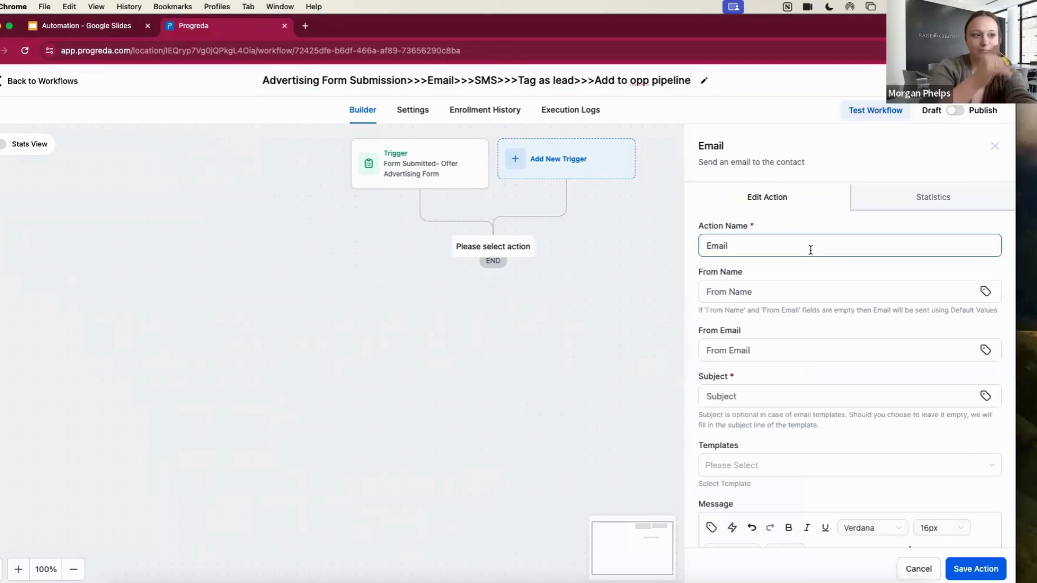
{"action": "scroll", "coordinate": [809, 260], "scroll_direction": "down", "scroll_amount": 1}
Set the From Name to 'Sage Creatives', removing the inserted Business Name custom value
{"action": "left_click", "coordinate": [807, 265]}
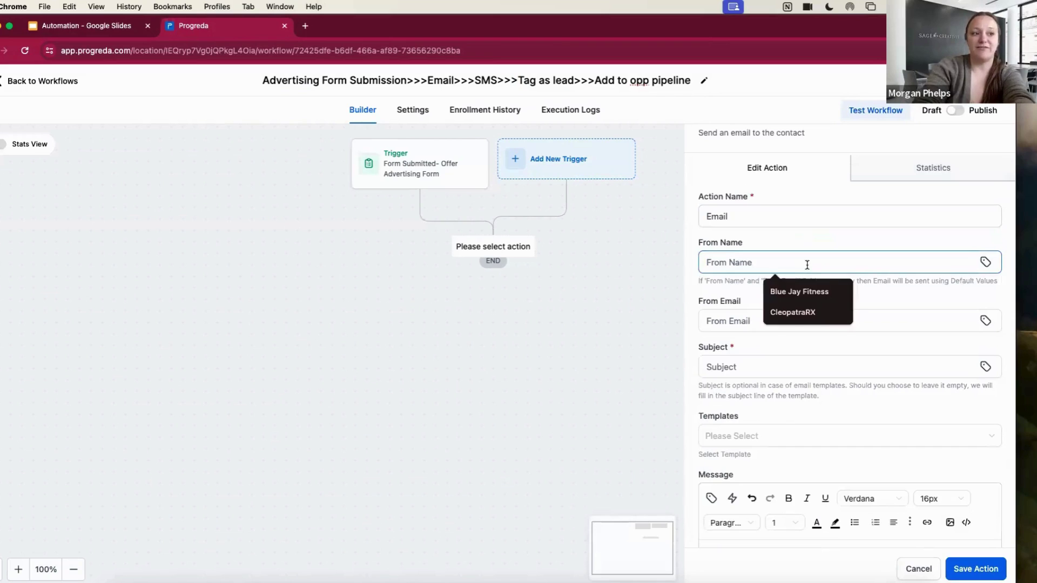
{"action": "type", "text": "S"}
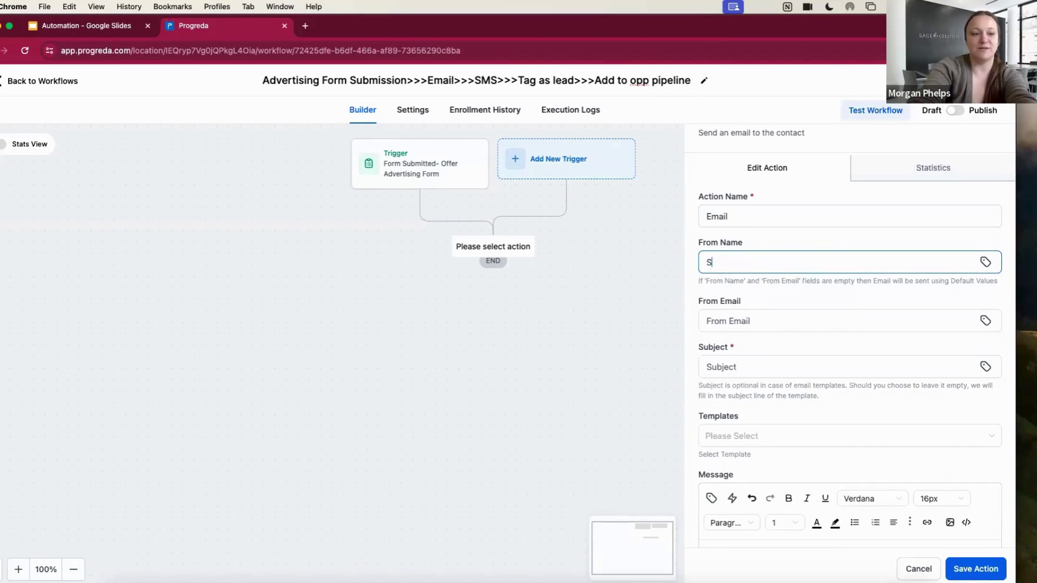
{"action": "type", "text": "age Creatives"}
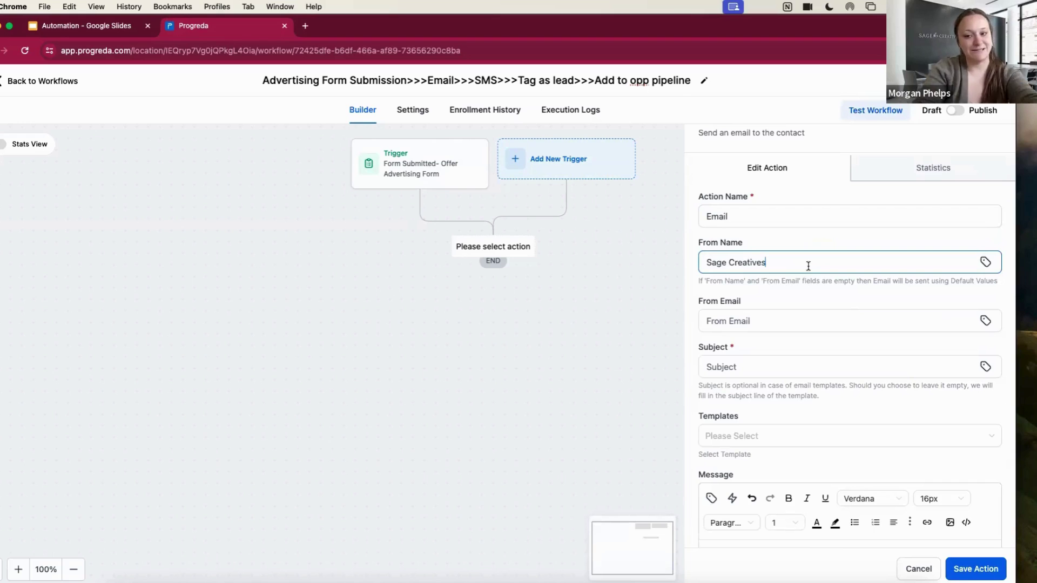
{"action": "left_click", "coordinate": [986, 262]}
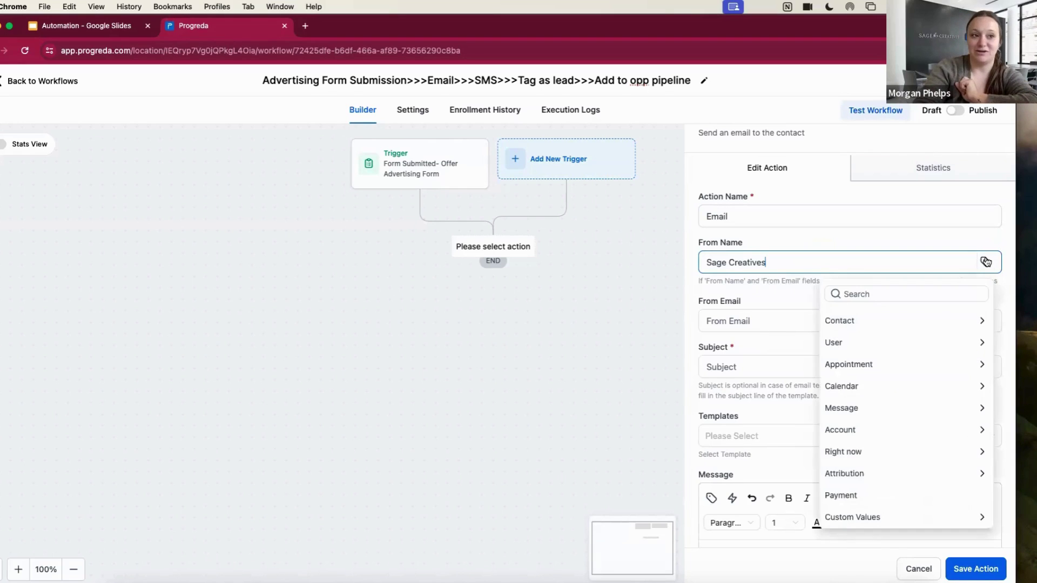
{"action": "left_click", "coordinate": [894, 516]}
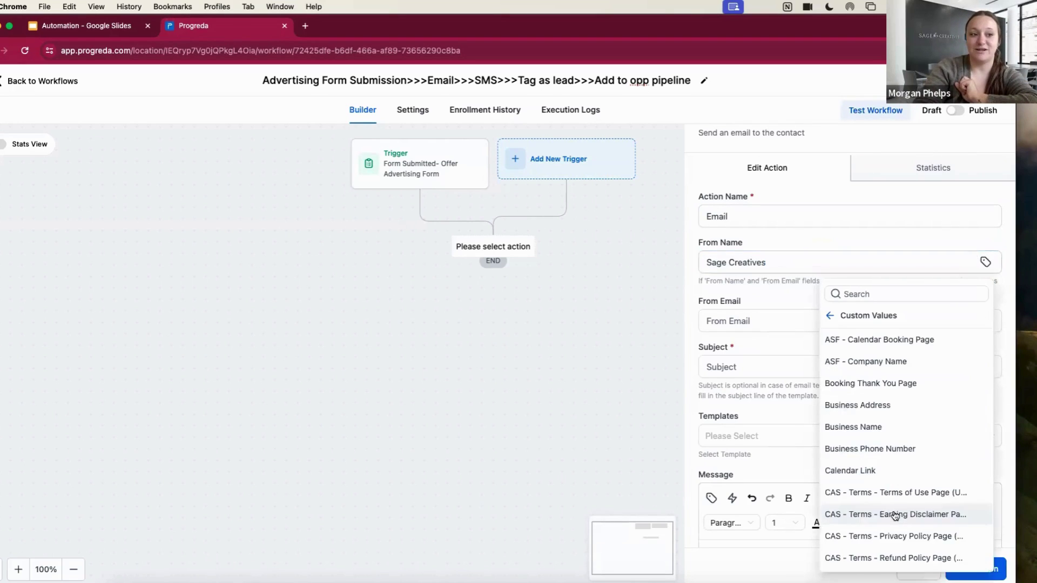
{"action": "left_click", "coordinate": [877, 427]}
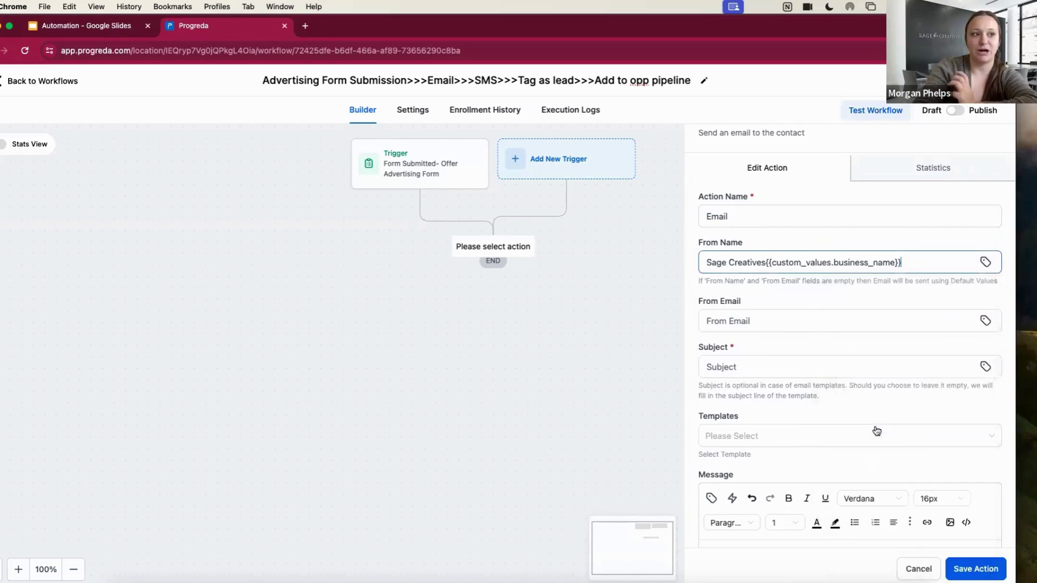
{"action": "left_click", "coordinate": [765, 263]}
{"action": "left_click", "coordinate": [919, 262], "text": "shift"}
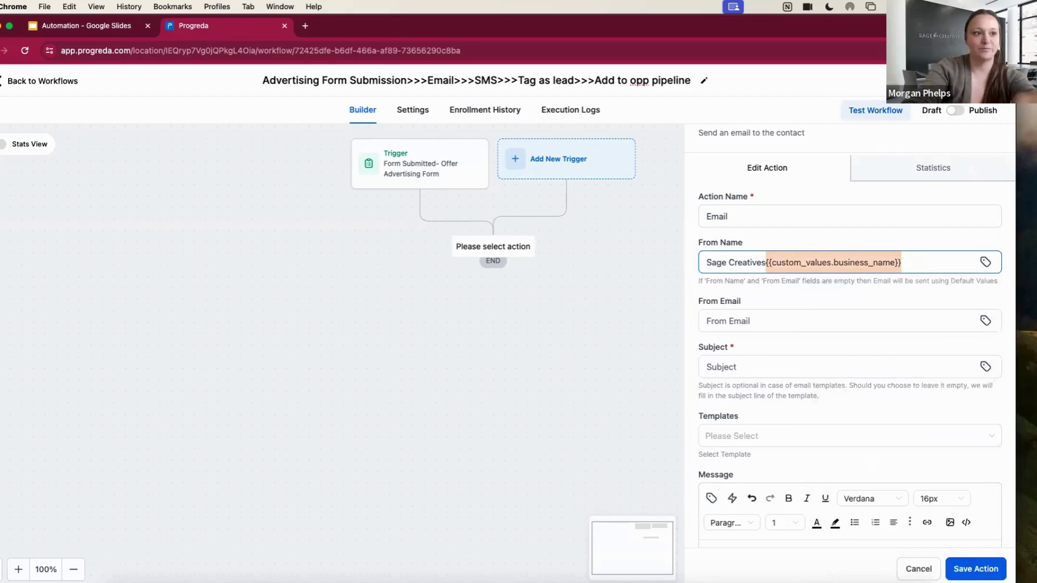
{"action": "key", "text": "BackSpace"}
{"action": "left_click", "coordinate": [921, 310]}
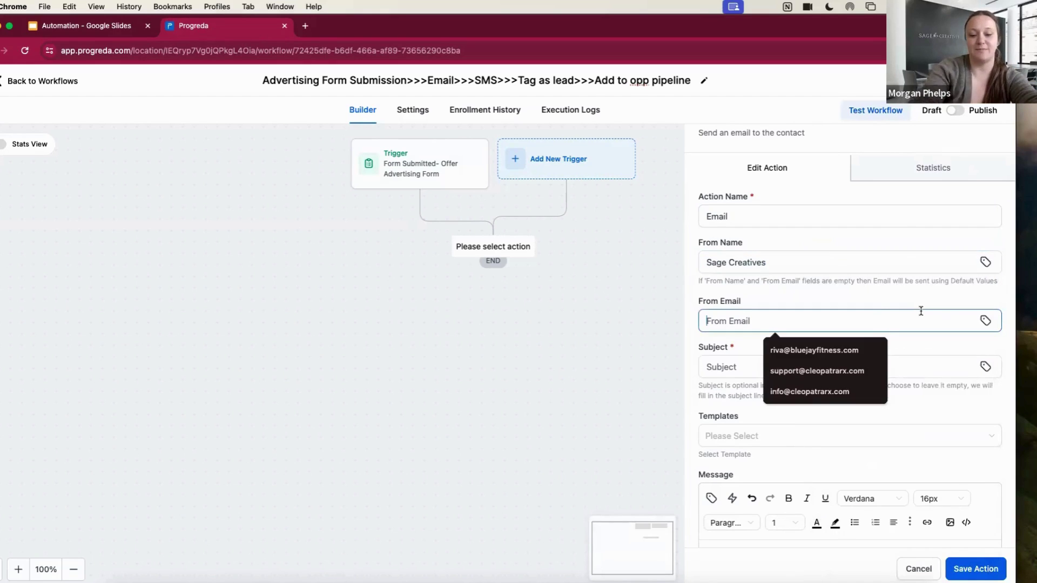
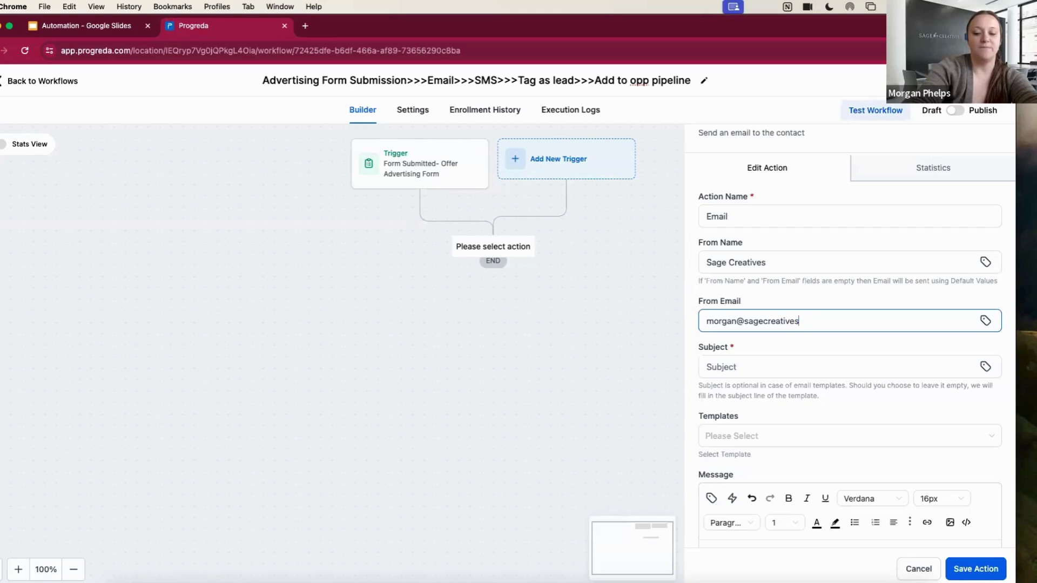
Enter the sender's e-mail address in the From Email field
{"action": "left_click", "coordinate": [986, 321]}
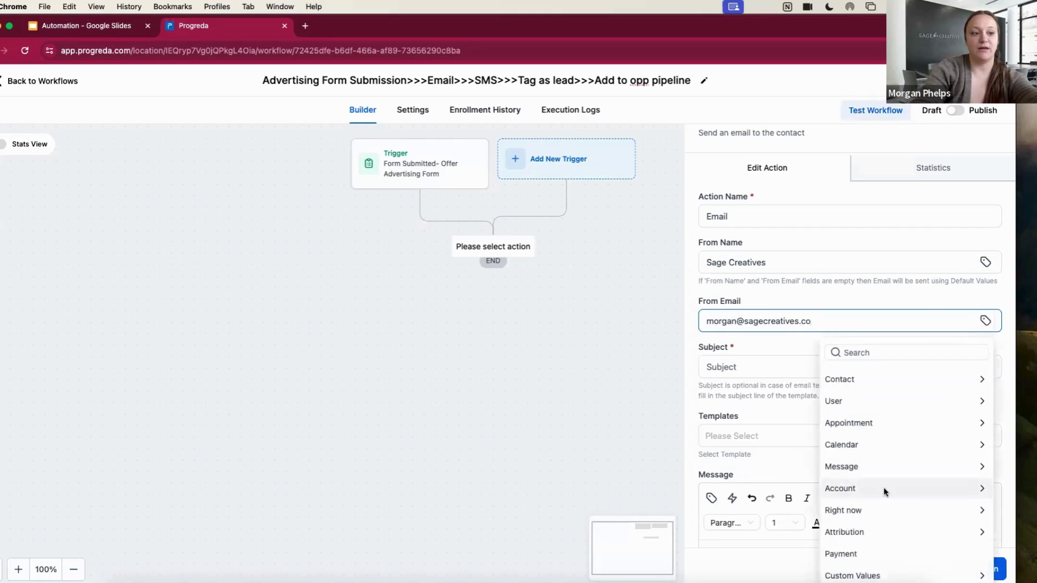
{"action": "left_click", "coordinate": [879, 576]}
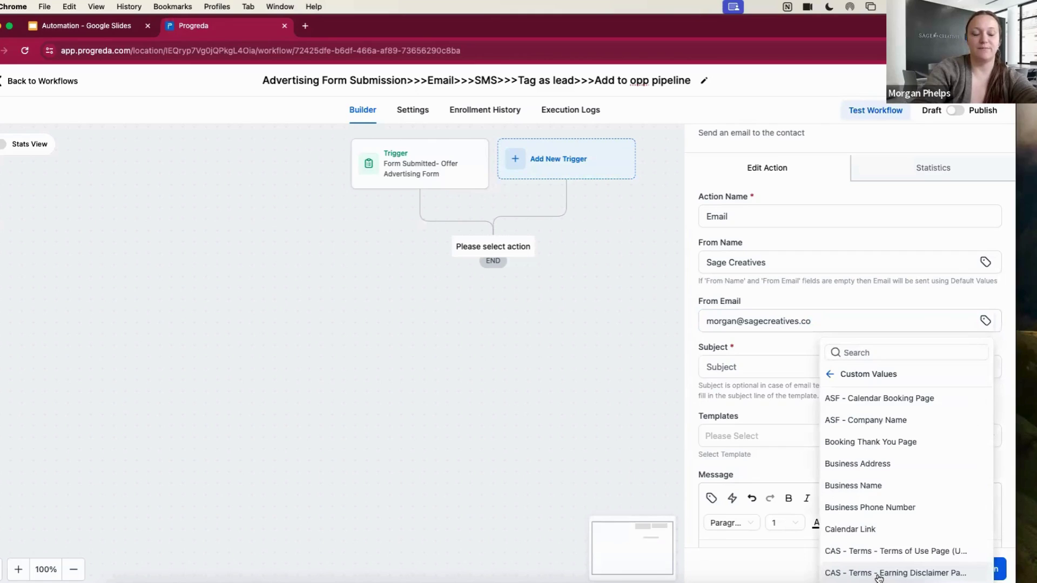
{"action": "left_click", "coordinate": [889, 354]}
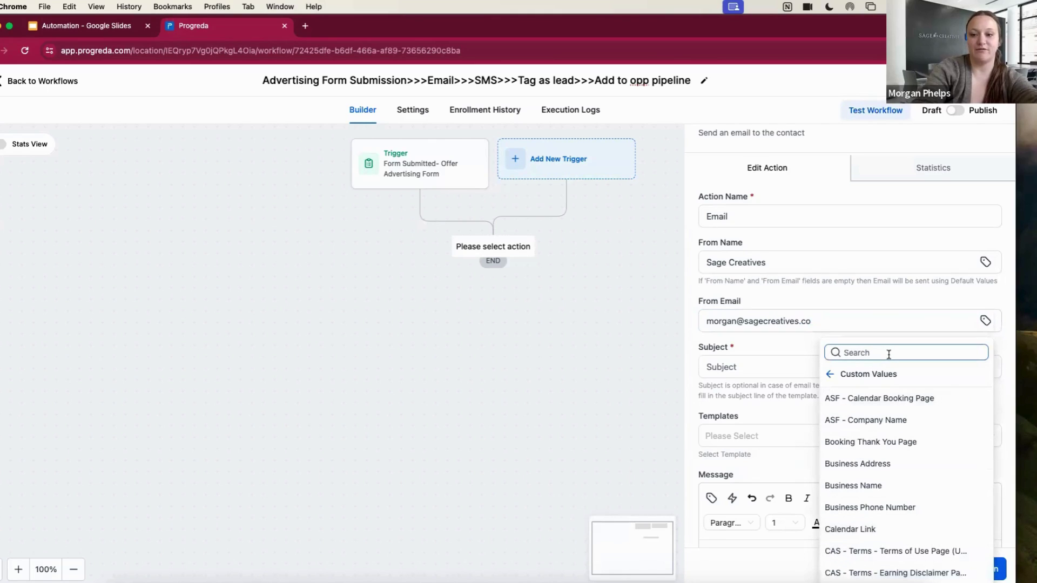
{"action": "left_click", "coordinate": [828, 315]}
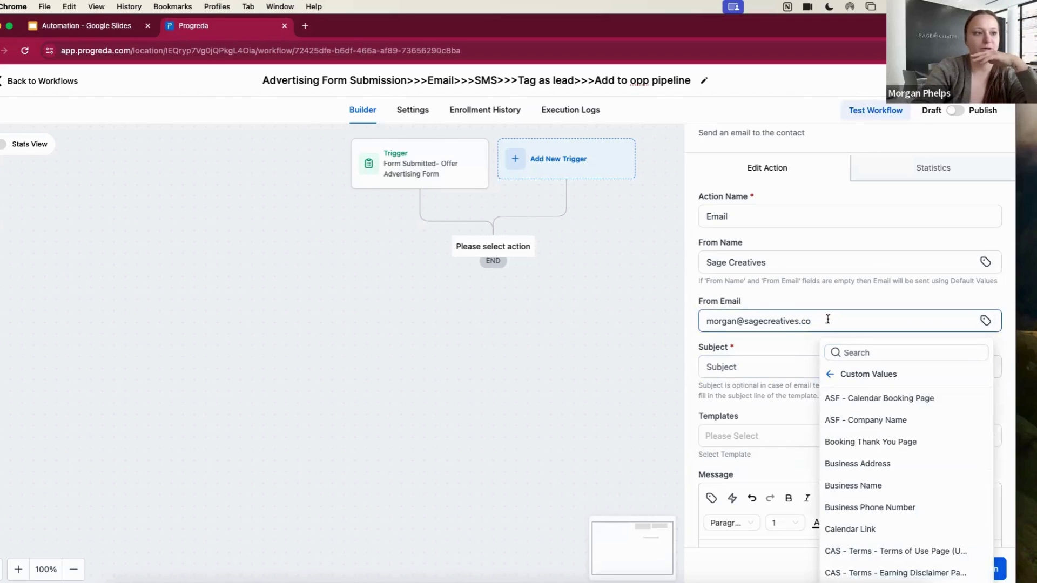
{"action": "left_click", "coordinate": [828, 320]}
Draft a subject line, replacing 'Thank you' with 'Get Rea'
{"action": "left_click", "coordinate": [781, 364]}
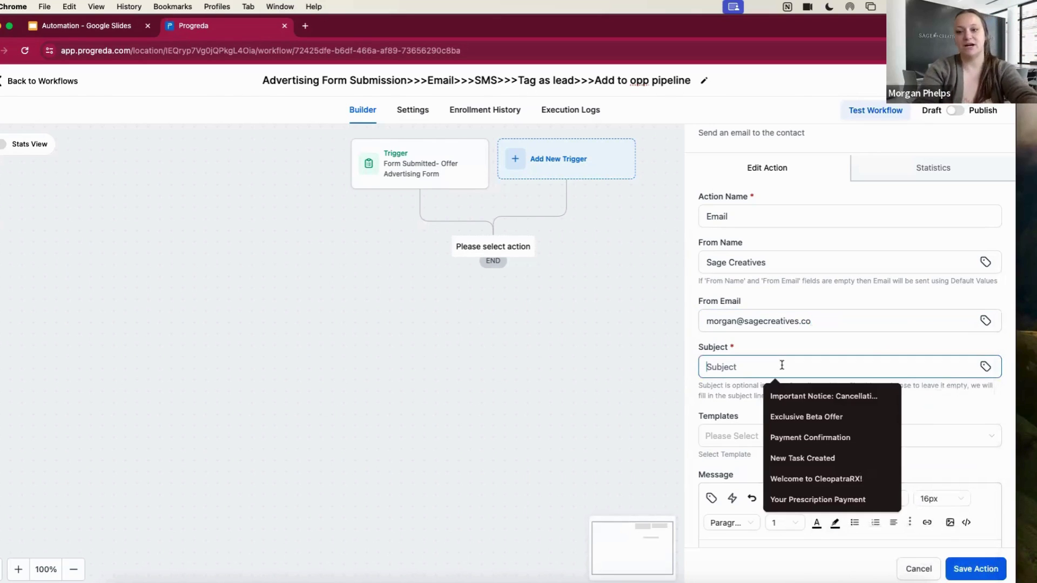
{"action": "type", "text": "Thank you"}
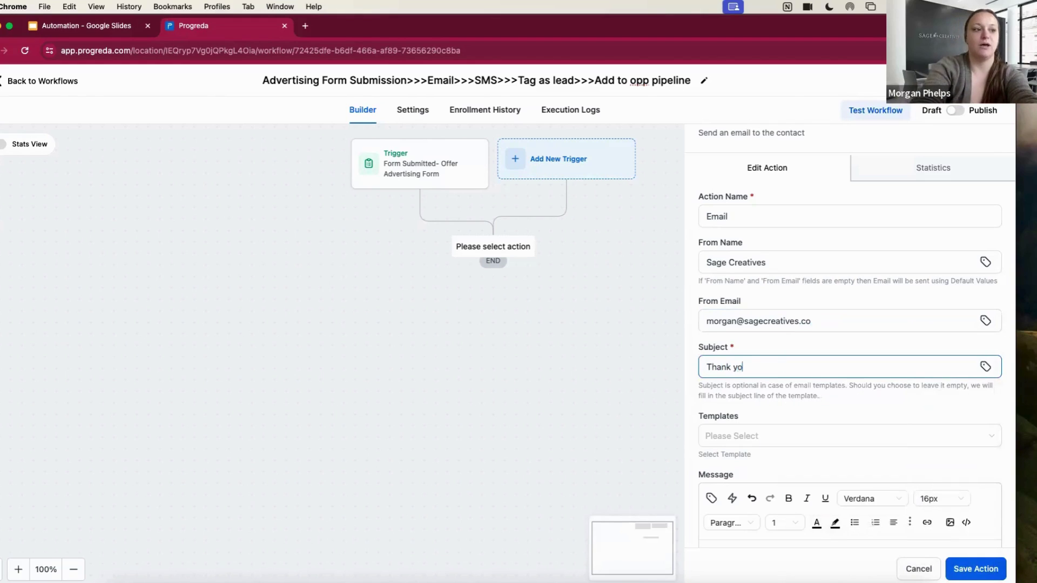
{"action": "key", "text": "BackSpace"}
{"action": "key", "text": "BackSpace"}
{"action": "key", "text": "BackSpace"}
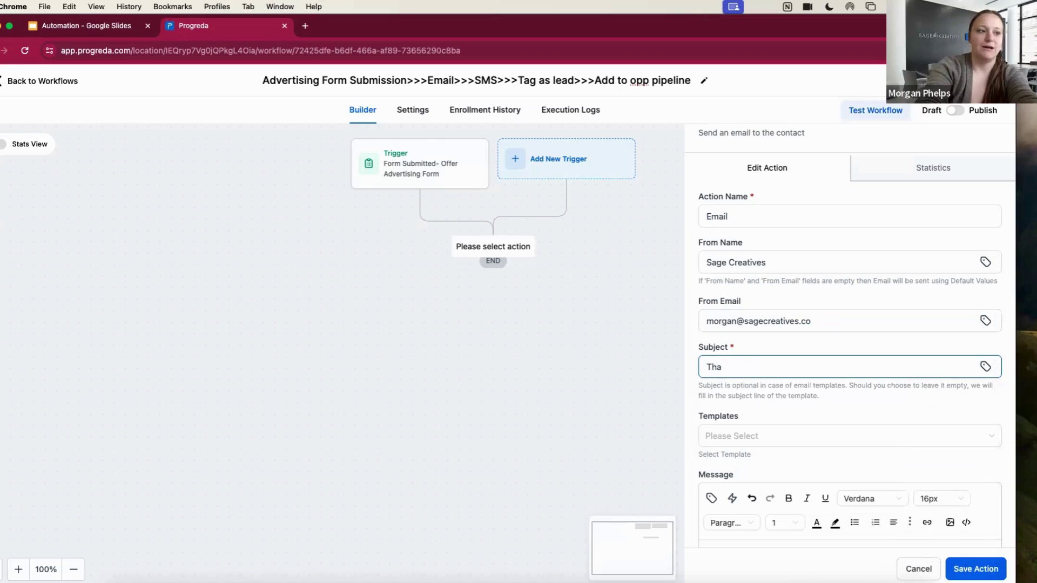
{"action": "key", "text": "BackSpace"}
{"action": "key", "text": "BackSpace"}
{"action": "key", "text": "BackSpace"}
{"action": "type", "text": "Get Ready!"}
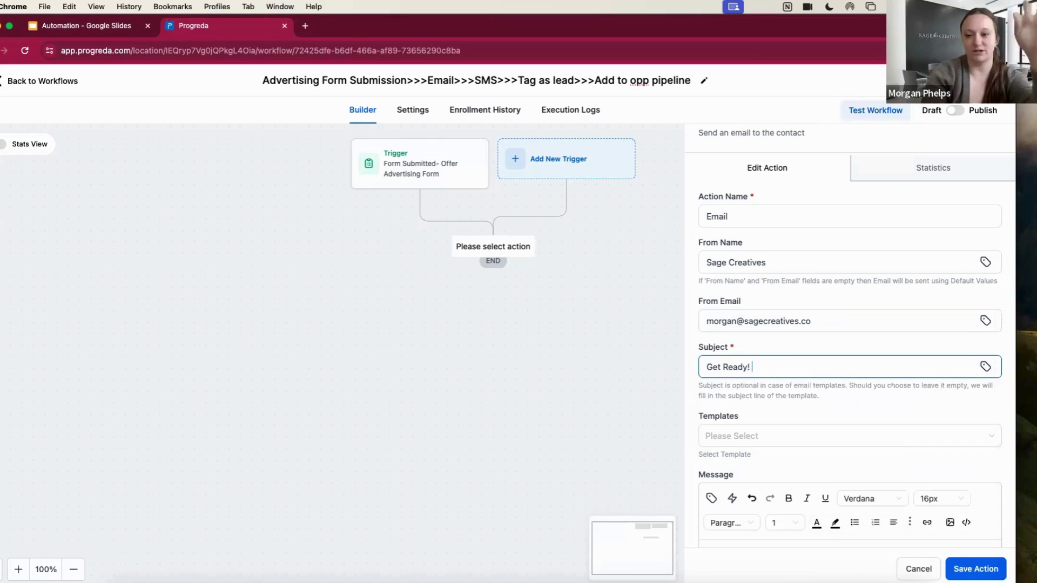
{"action": "scroll", "coordinate": [806, 447], "scroll_direction": "down", "scroll_amount": 5}
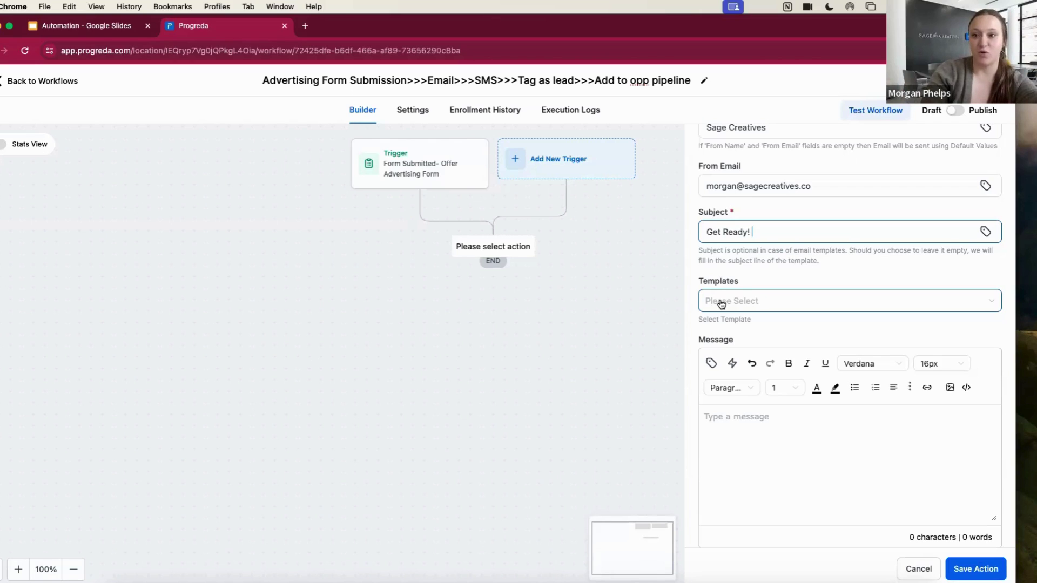
Apply the 5 DAY-CHALLENGE MINI-COURSE OUTLINE VIP template, then set Templates back to None
{"action": "left_click", "coordinate": [722, 304]}
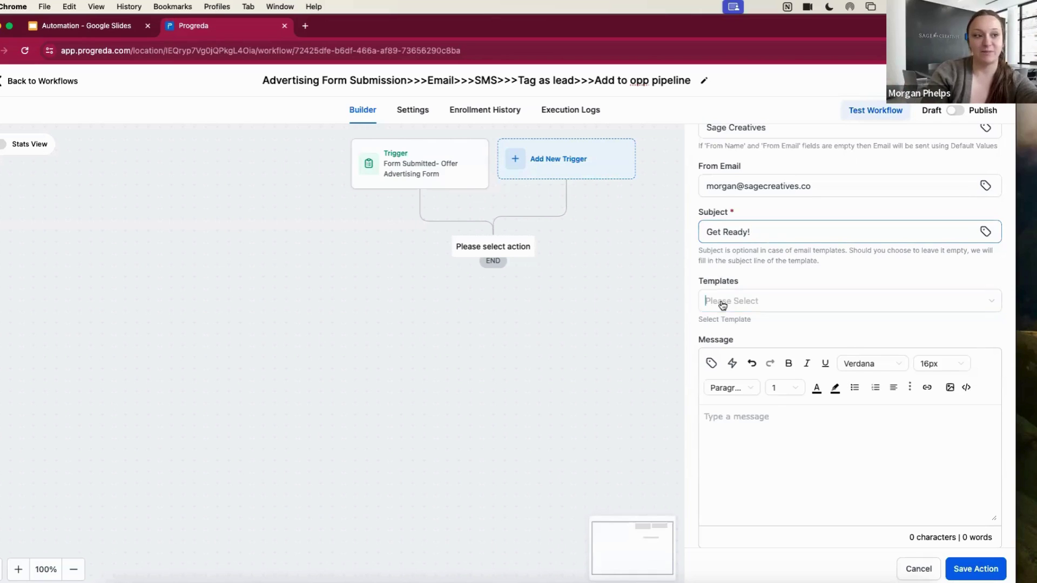
{"action": "left_click", "coordinate": [765, 348]}
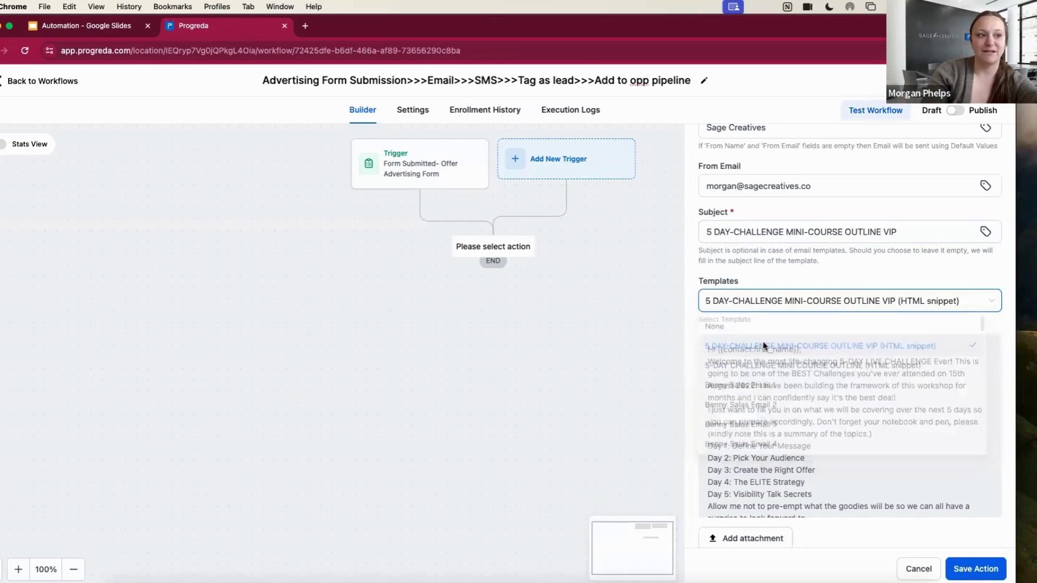
{"action": "left_click", "coordinate": [761, 302]}
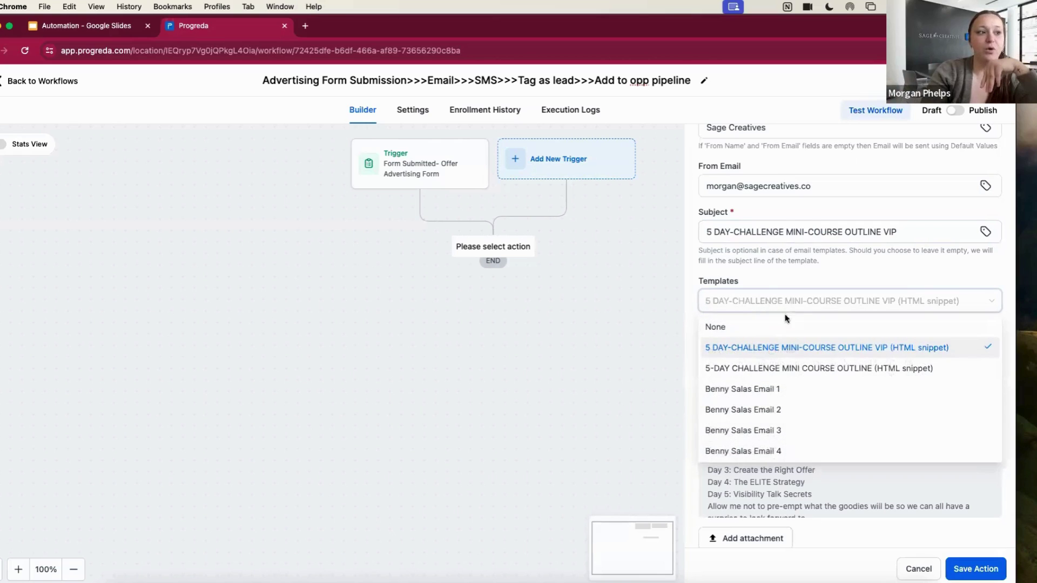
{"action": "left_click", "coordinate": [763, 329]}
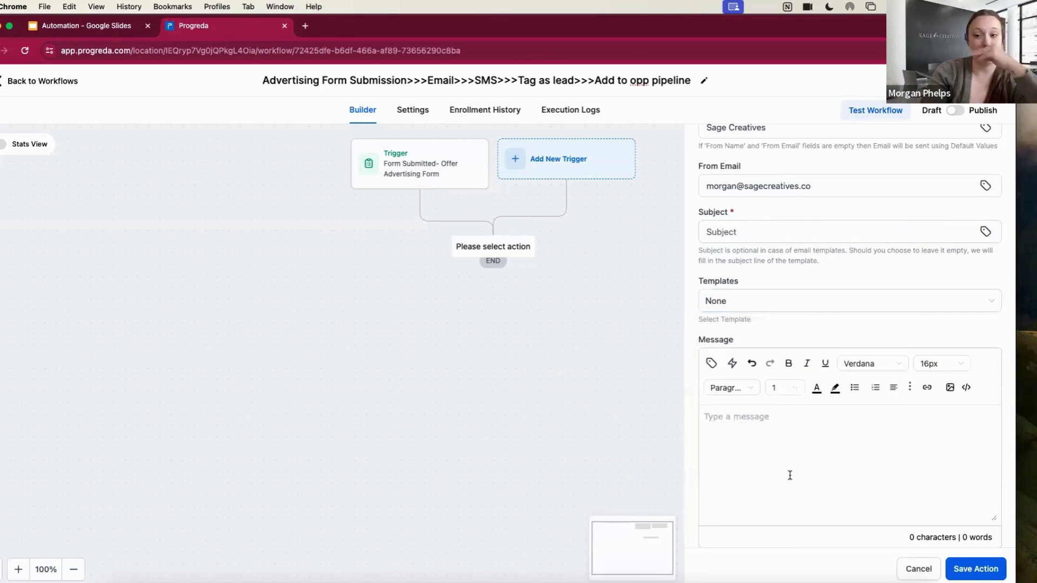
Start the message with the greeting 'Hi {{contact.first_name}},'
{"action": "type", "text": "add in the c"}
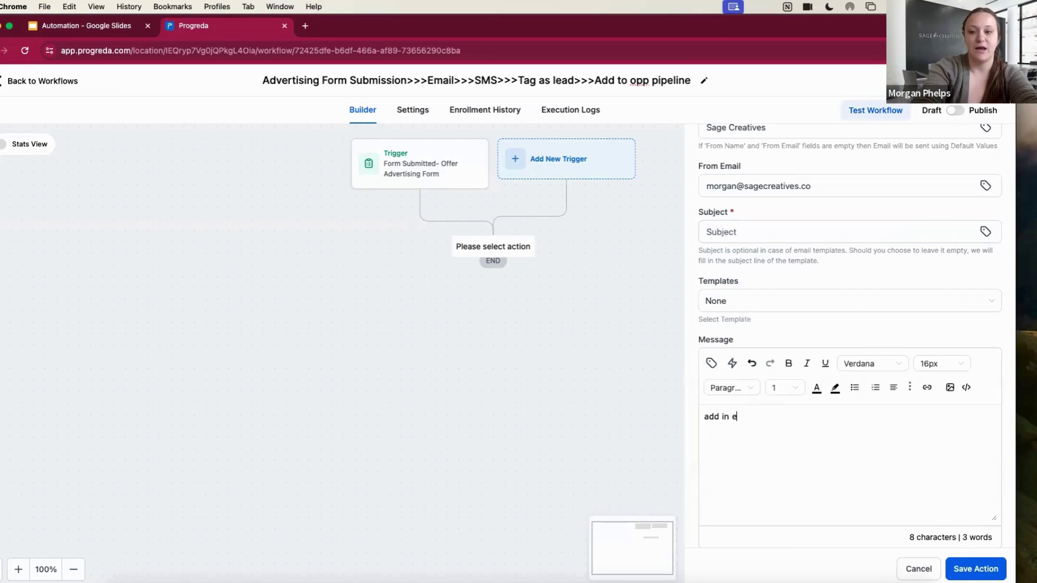
{"action": "type", "text": "opy"}
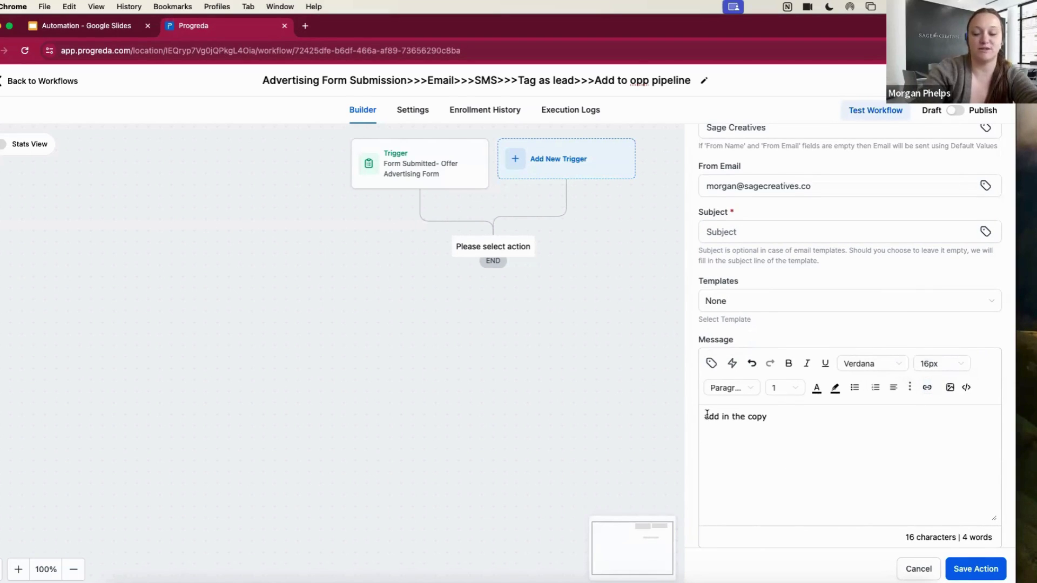
{"action": "left_click_drag", "start_coordinate": [708, 415], "coordinate": [768, 417]}
{"action": "type", "text": "Hi"}
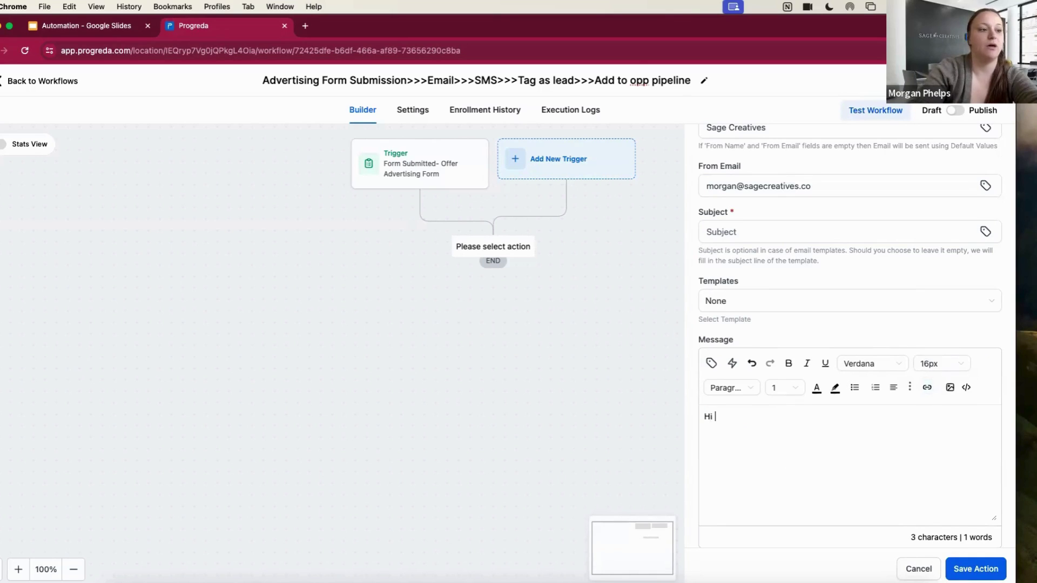
{"action": "left_click", "coordinate": [711, 363]}
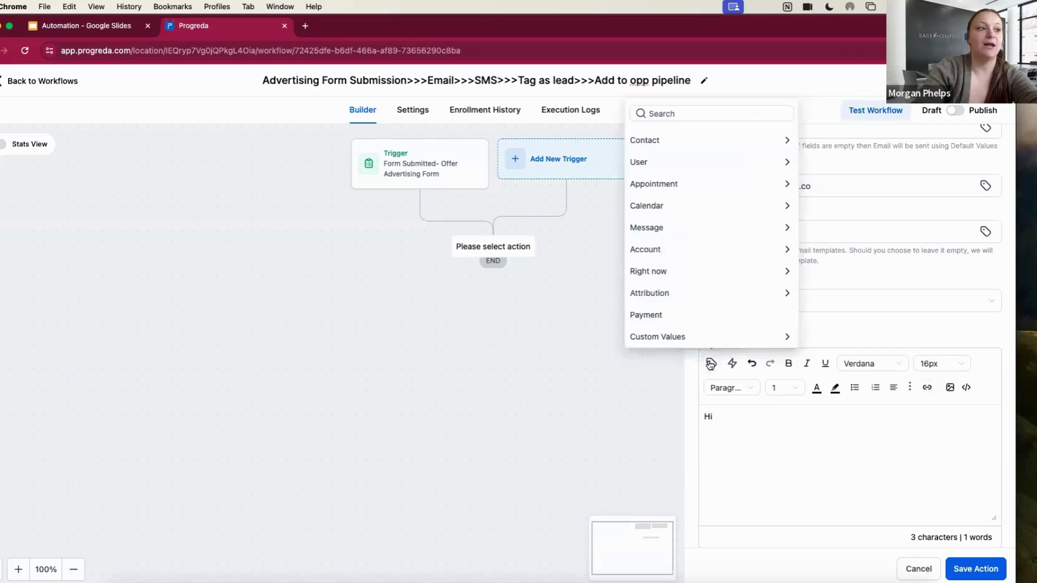
{"action": "left_click", "coordinate": [663, 138]}
{"action": "left_click", "coordinate": [706, 137]}
{"action": "type", "text": ","}
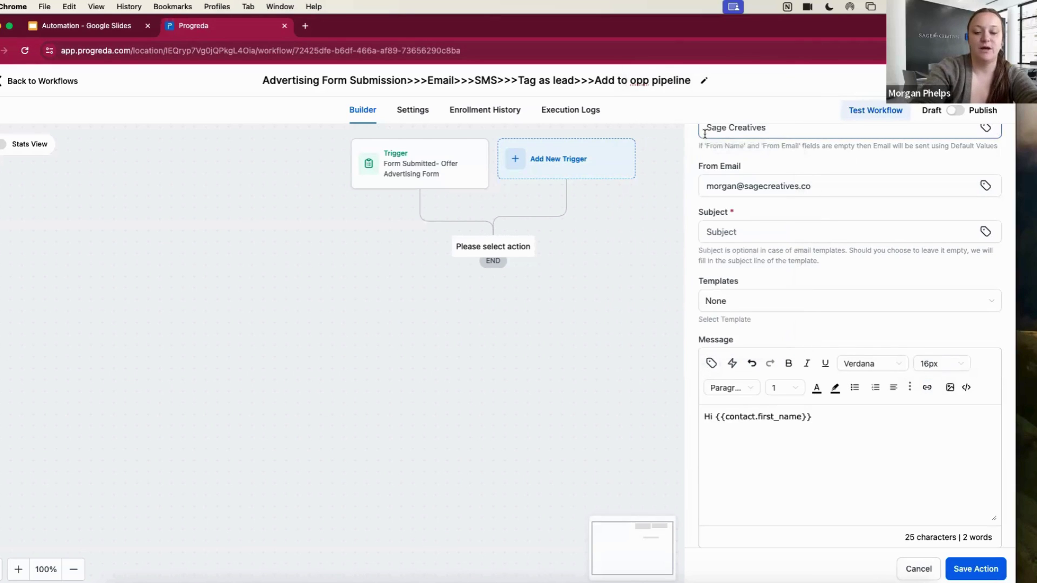
{"action": "key", "text": "Return"}
{"action": "key", "text": "Return"}
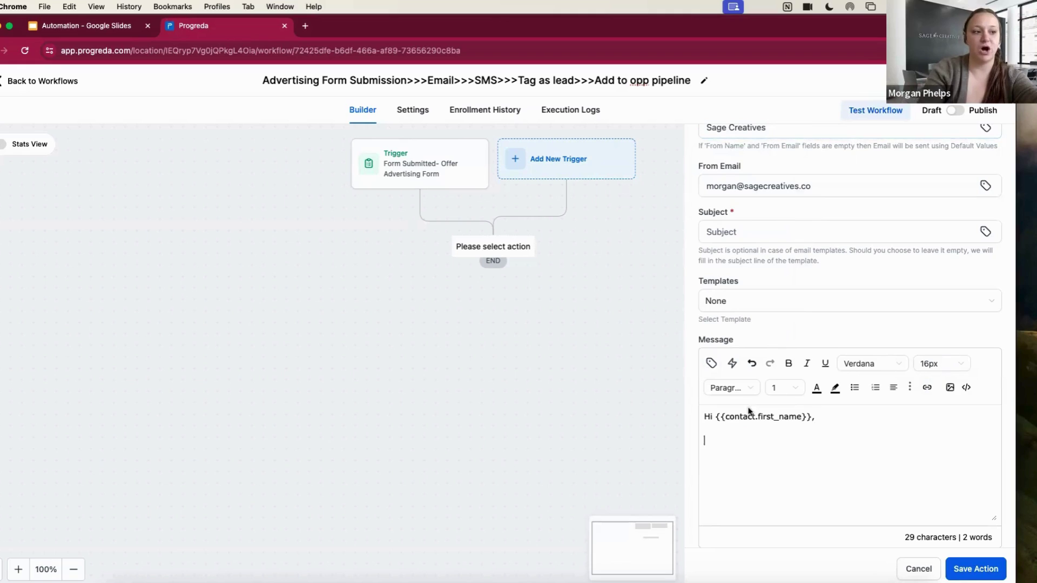
Add 'Thank you so much for your interest. Book a free a consultation.' and select 'Book'
{"action": "left_click_drag", "start_coordinate": [716, 416], "coordinate": [809, 418]}
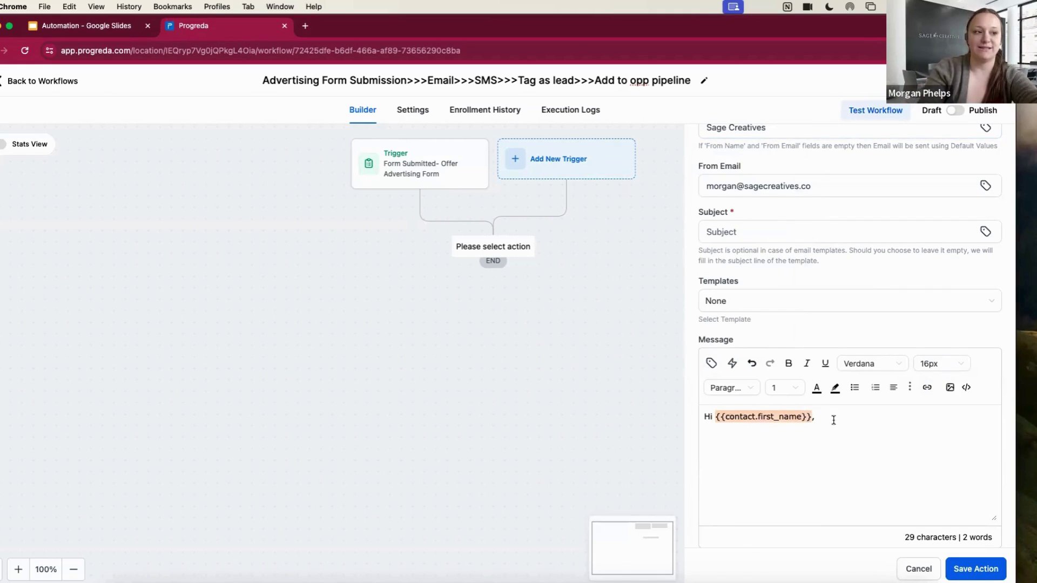
{"action": "left_click", "coordinate": [834, 419]}
{"action": "key", "text": "Return"}
{"action": "type", "text": "Thank you so mcuh"}
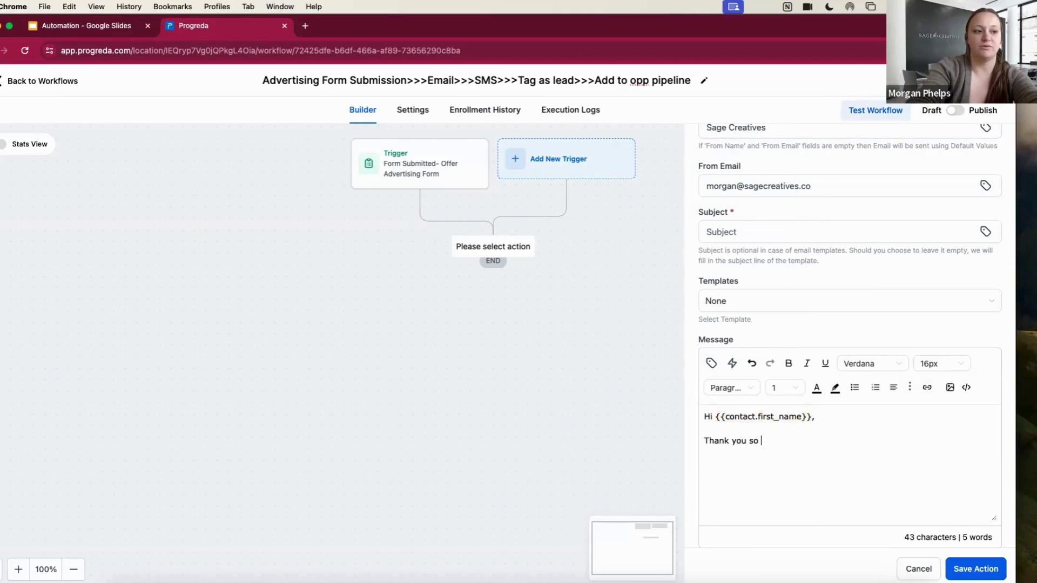
{"action": "key", "text": "BackSpace"}
{"action": "key", "text": "BackSpace"}
{"action": "key", "text": "BackSpace"}
{"action": "key", "text": "BackSpace"}
{"action": "type", "text": "uch "}
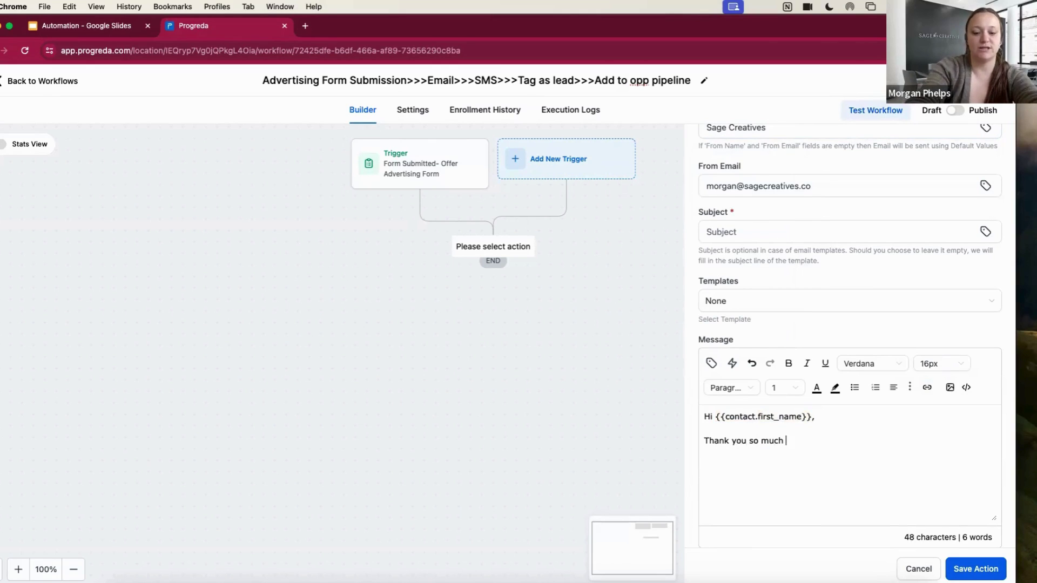
{"action": "type", "text": "for your interest. "}
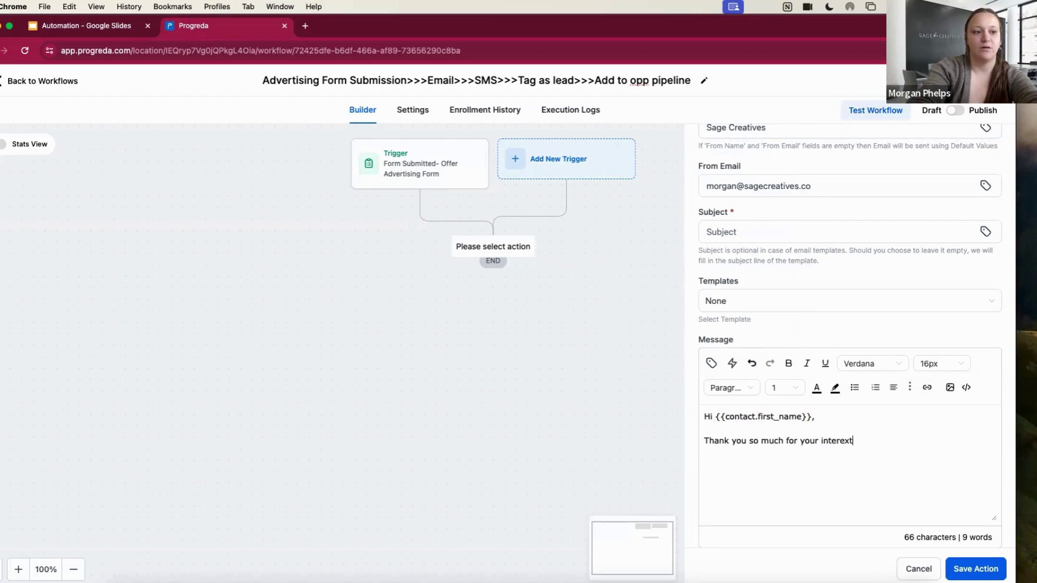
{"action": "type", "text": "We"}
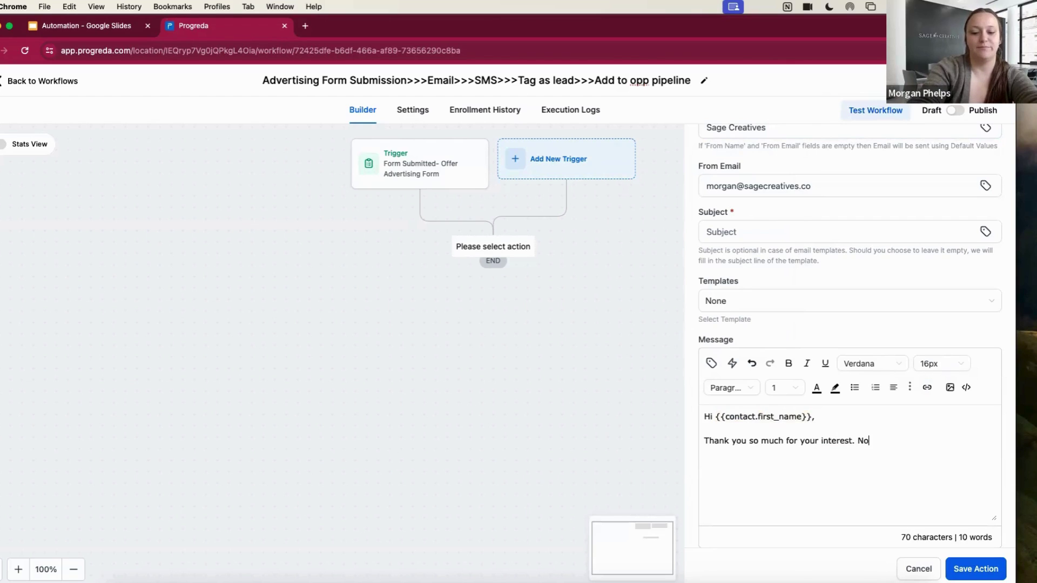
{"action": "key", "text": "BackSpace"}
{"action": "key", "text": "BackSpace"}
{"action": "type", "text": "Book a g"}
{"action": "key", "text": "BackSpace"}
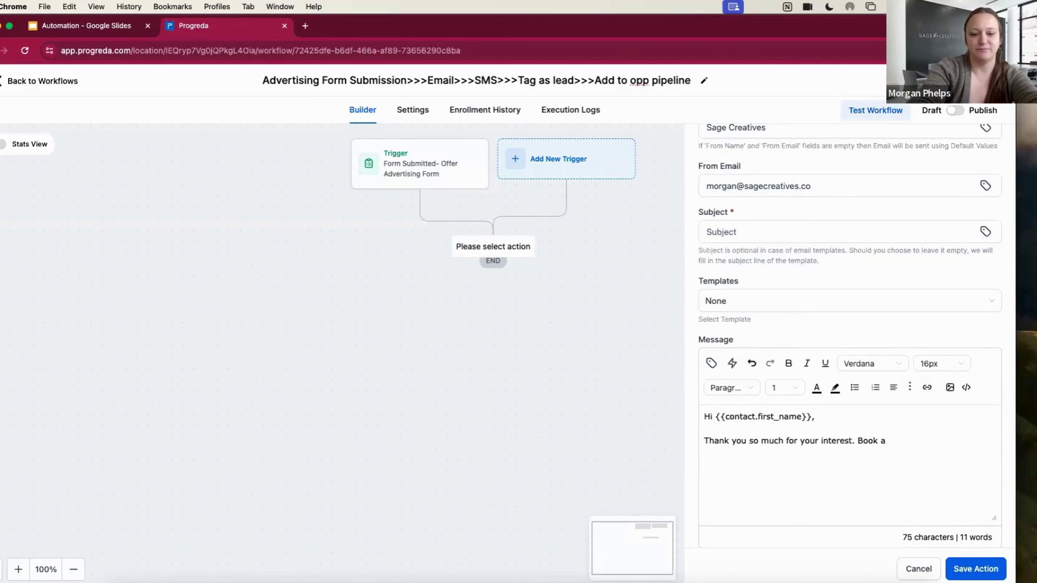
{"action": "type", "text": "free a consul"}
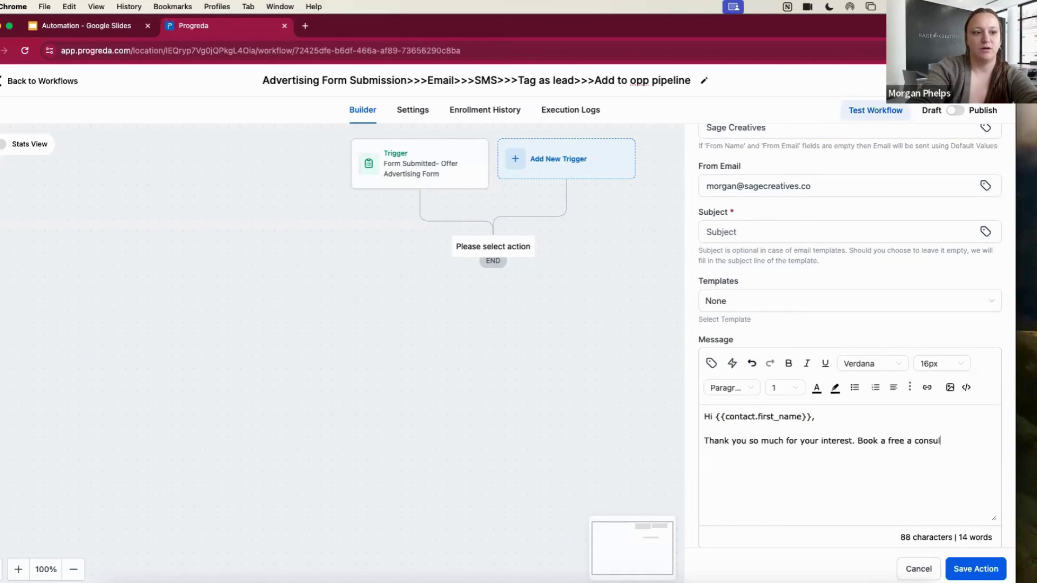
{"action": "type", "text": "tation"}
{"action": "key", "text": "BackSpace"}
{"action": "key", "text": "BackSpace"}
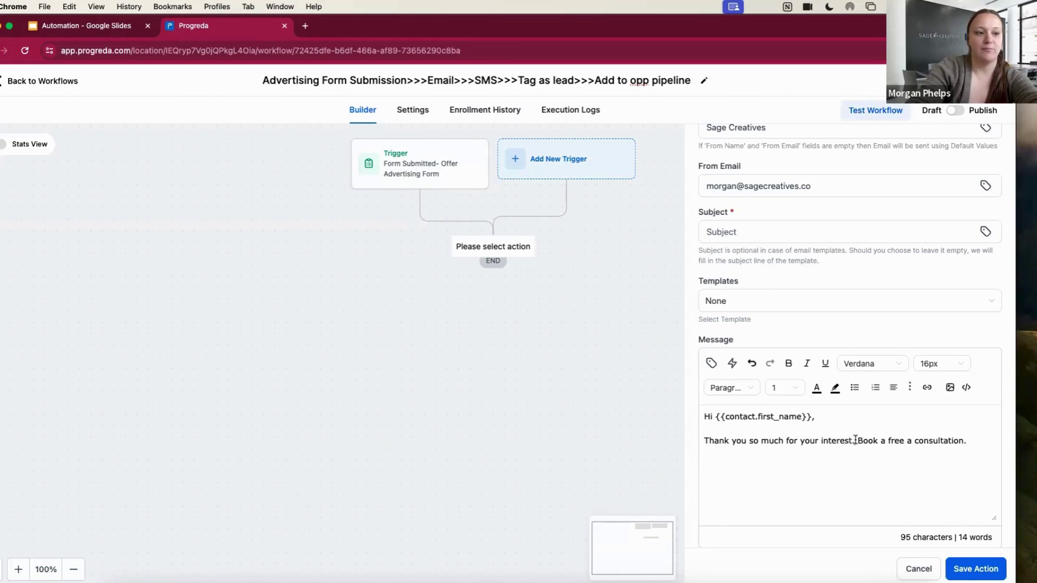
{"action": "left_click_drag", "start_coordinate": [854, 440], "coordinate": [874, 440]}
Open the Embed Link dialog for 'Book', review its fields, and cancel it
{"action": "left_click", "coordinate": [927, 388]}
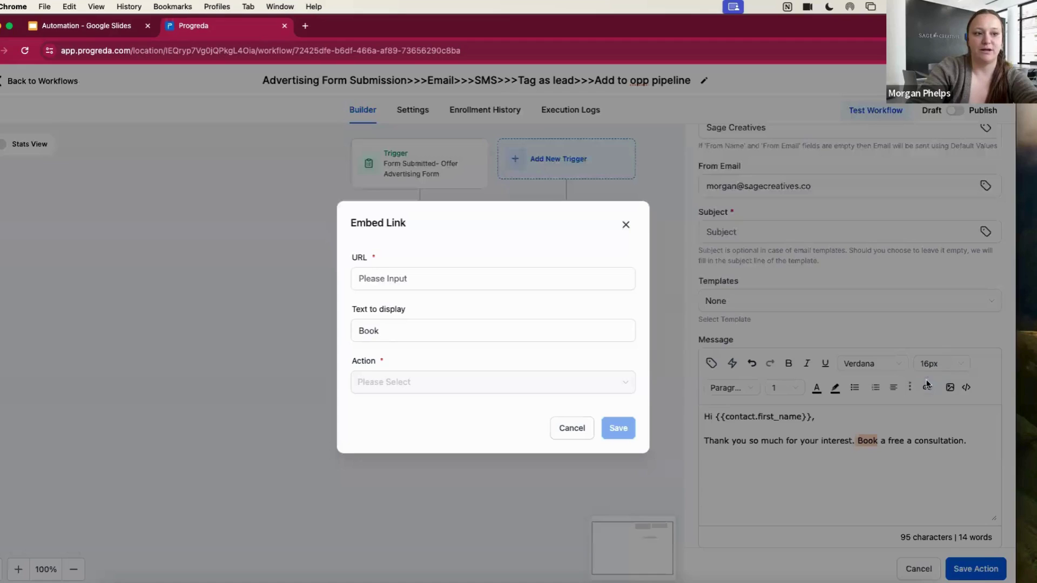
{"action": "left_click", "coordinate": [432, 276]}
{"action": "left_click", "coordinate": [426, 334]}
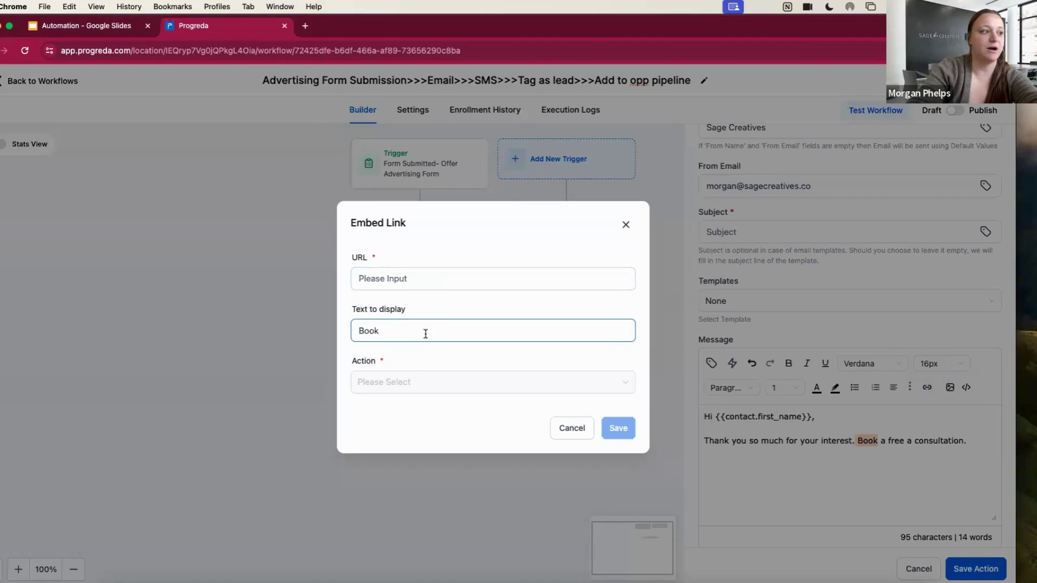
{"action": "left_click", "coordinate": [418, 387]}
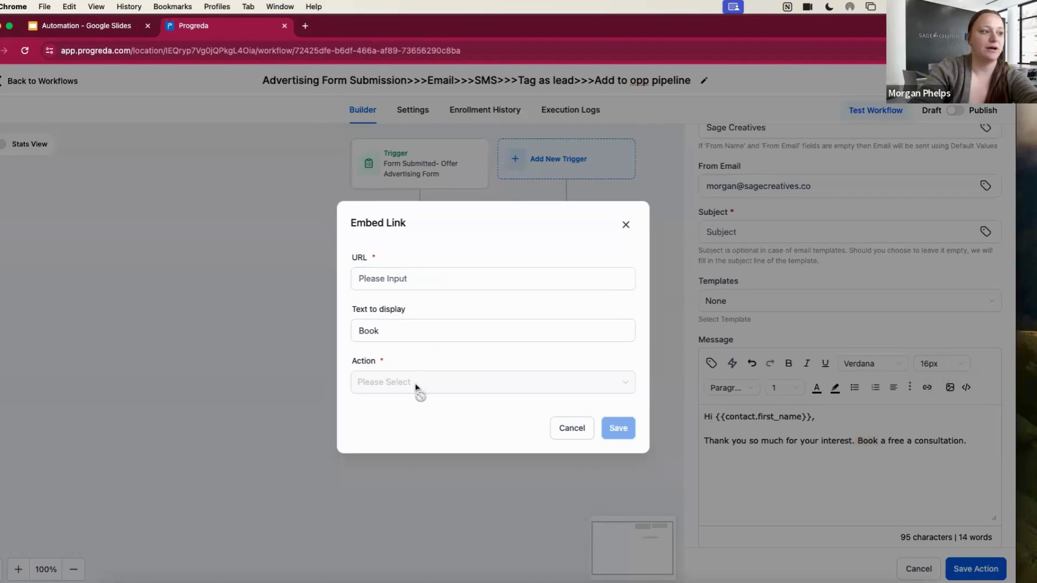
{"action": "left_click", "coordinate": [571, 428]}
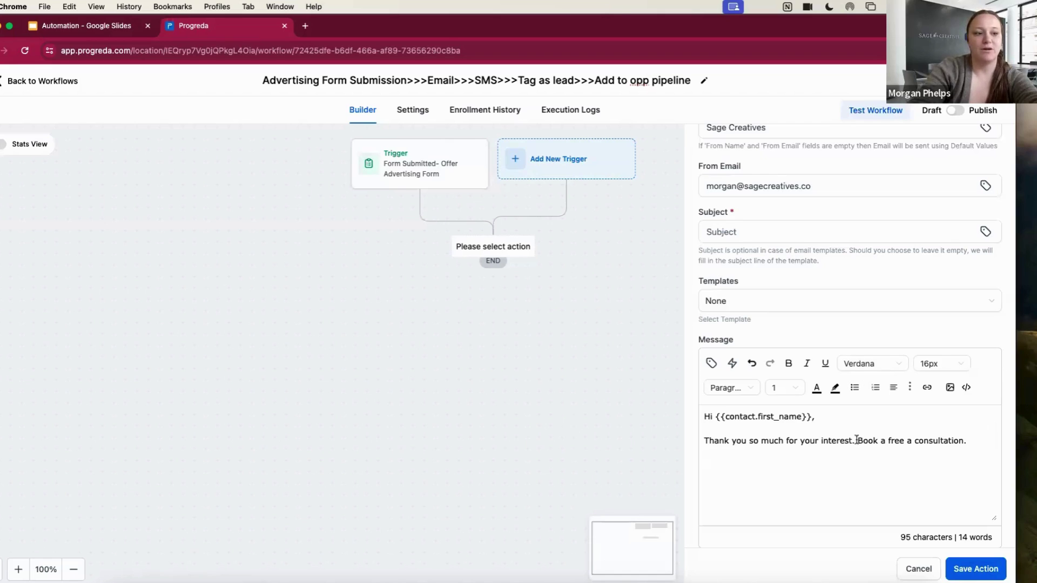
{"action": "left_click_drag", "start_coordinate": [857, 440], "coordinate": [965, 435]}
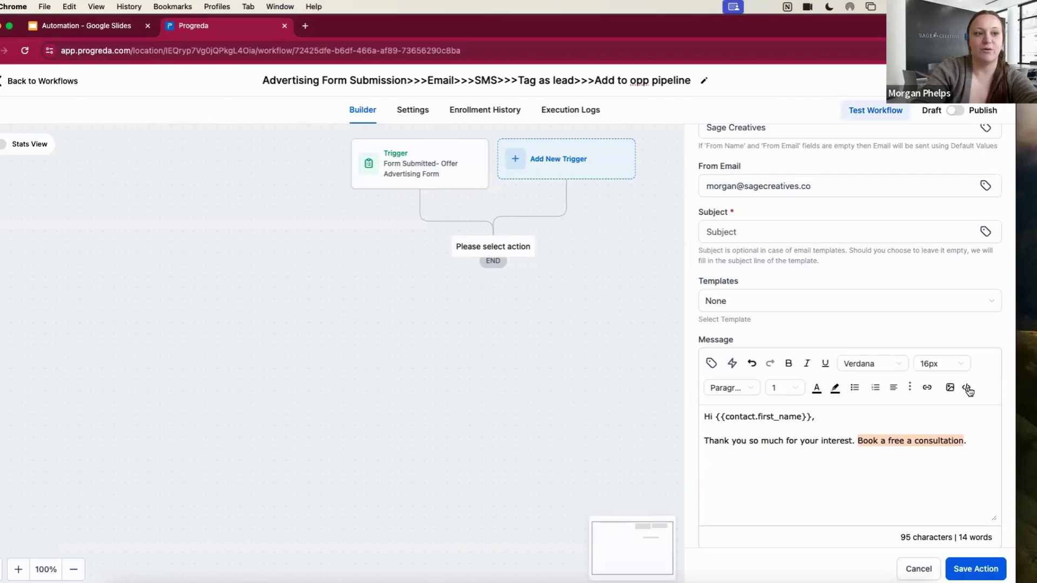
{"action": "left_click", "coordinate": [915, 441]}
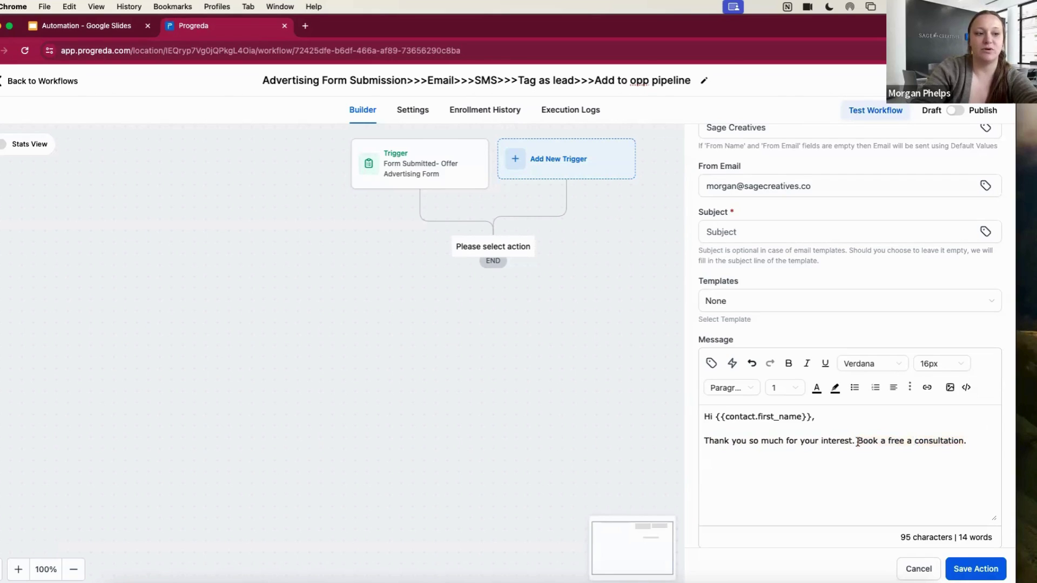
{"action": "left_click_drag", "start_coordinate": [880, 441], "coordinate": [858, 440]}
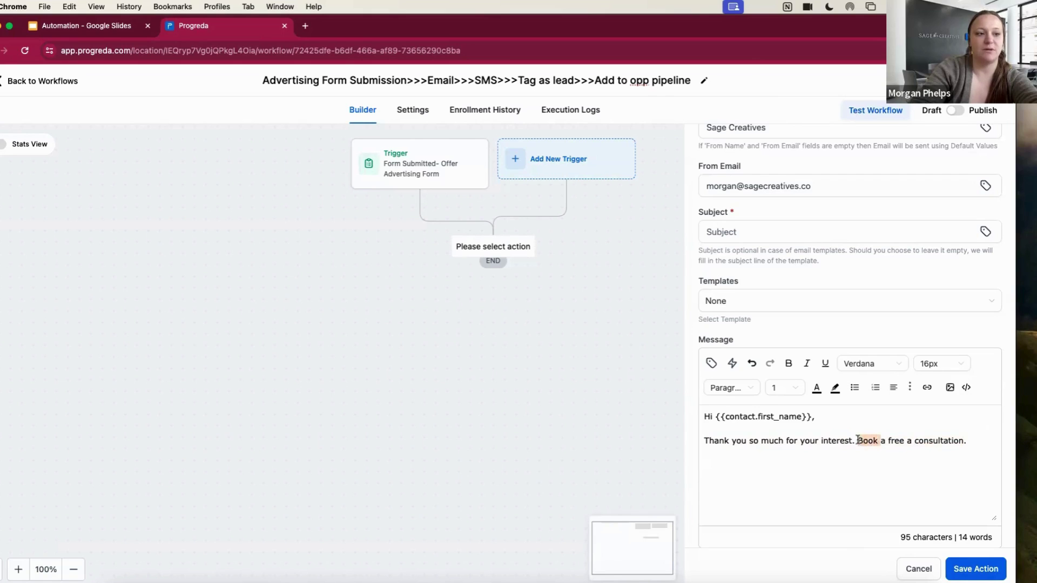
{"action": "left_click", "coordinate": [920, 389]}
{"action": "left_click", "coordinate": [454, 281]}
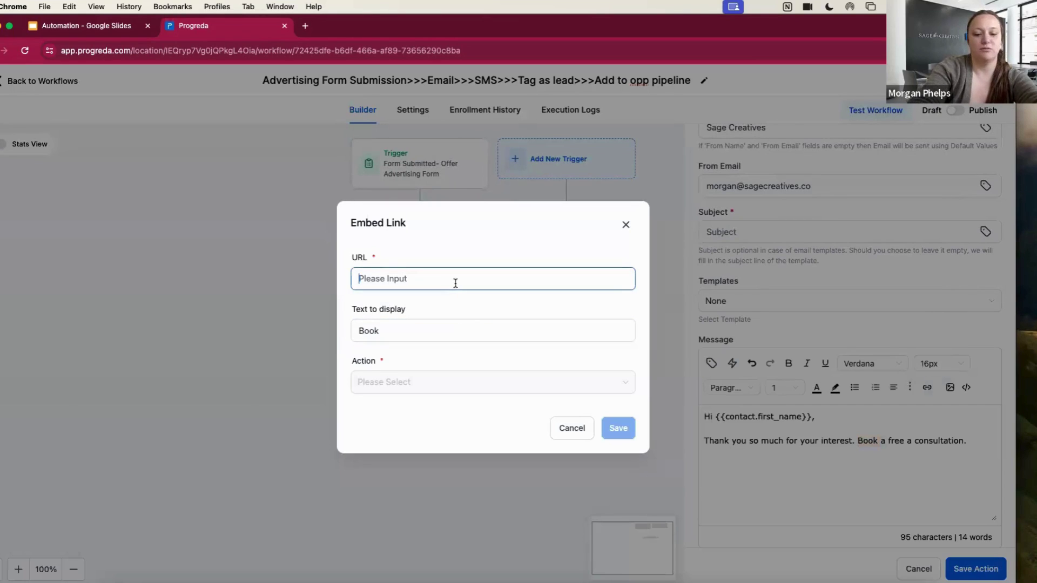
{"action": "type", "text": "www.sagecreat"}
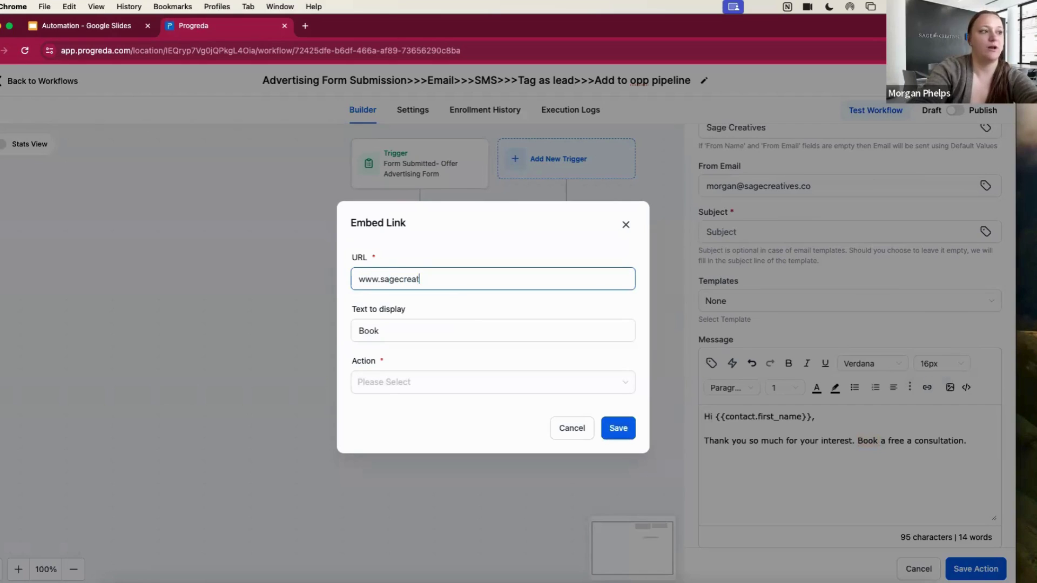
{"action": "type", "text": "ives.oc"}
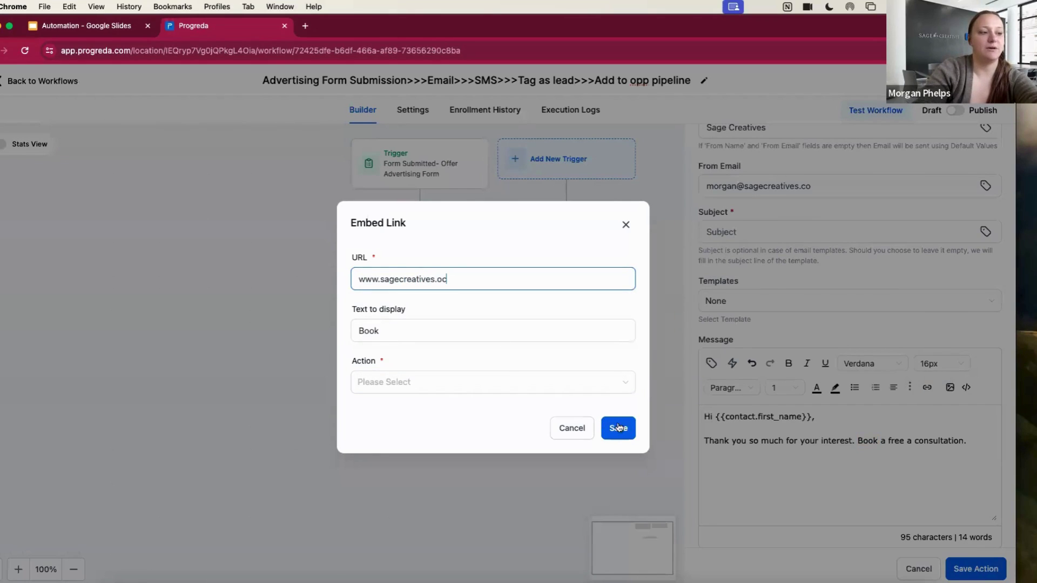
{"action": "left_click", "coordinate": [624, 223]}
{"action": "left_click", "coordinate": [967, 387]}
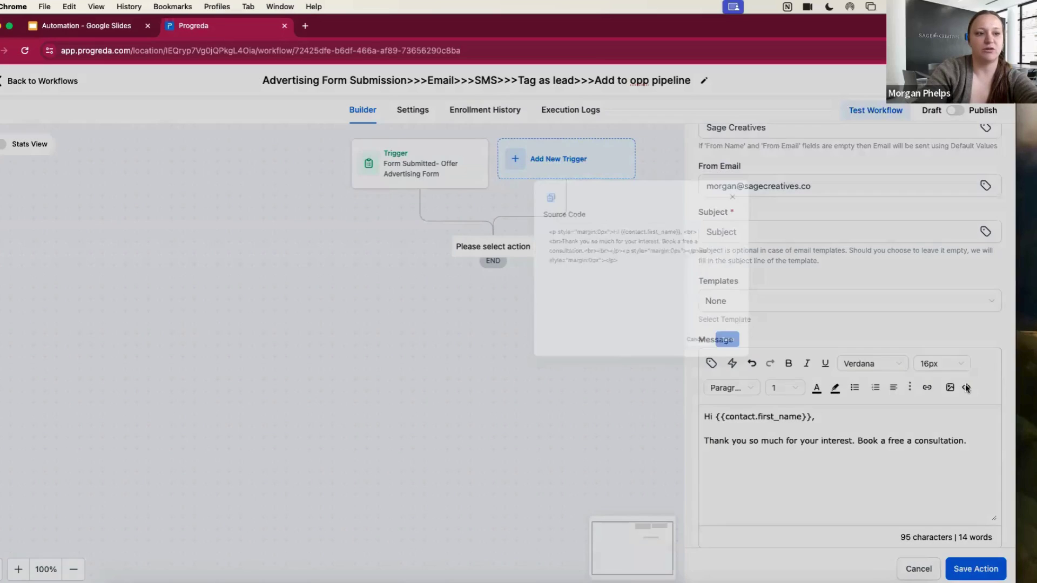
{"action": "left_click", "coordinate": [579, 317]}
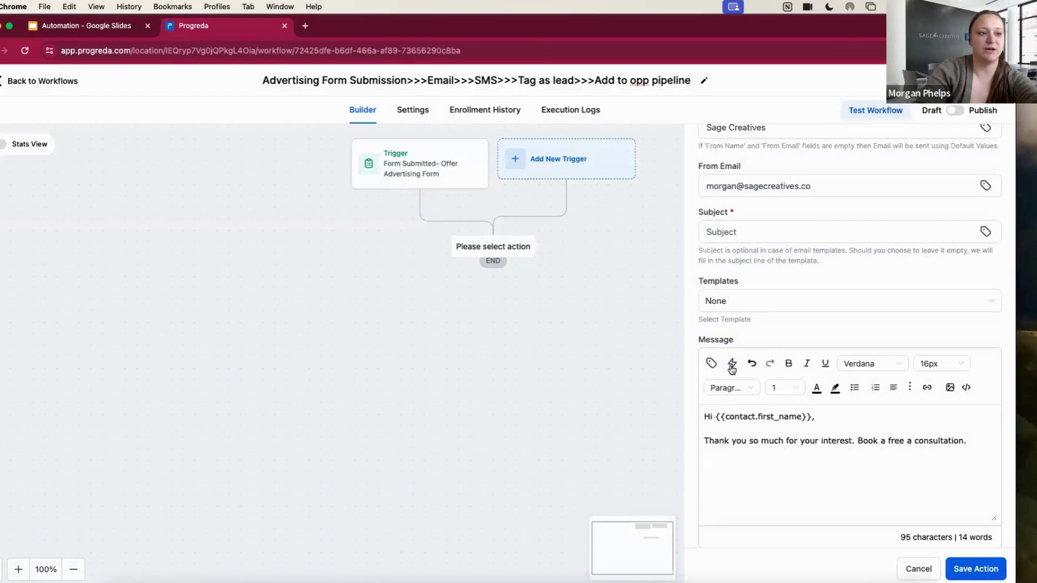
Check the email body's trigger links and the consultation booking sentence, and look at the test-email field
{"action": "left_click", "coordinate": [732, 366]}
{"action": "left_click", "coordinate": [696, 317]}
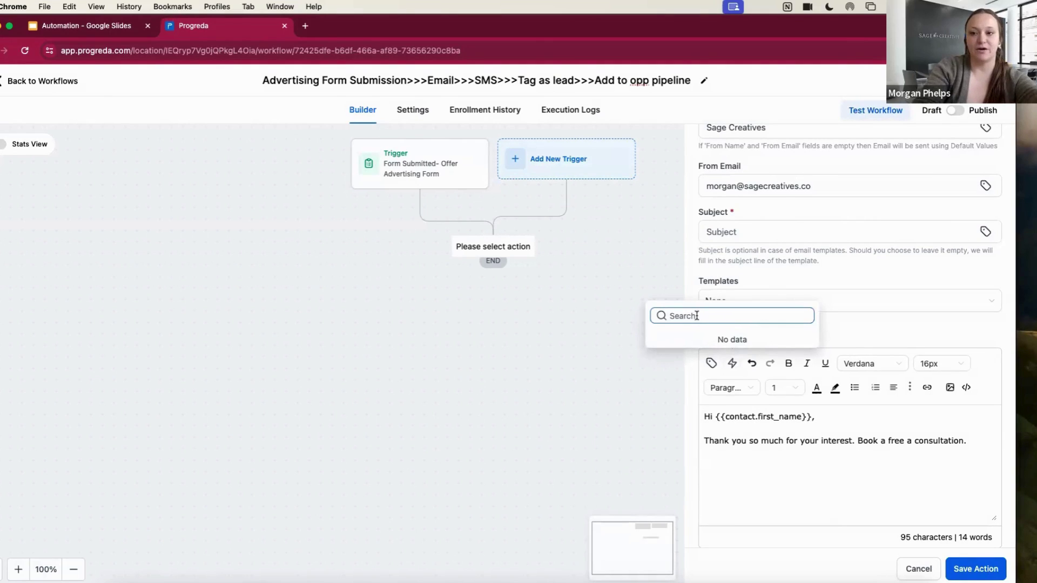
{"action": "left_click", "coordinate": [857, 441]}
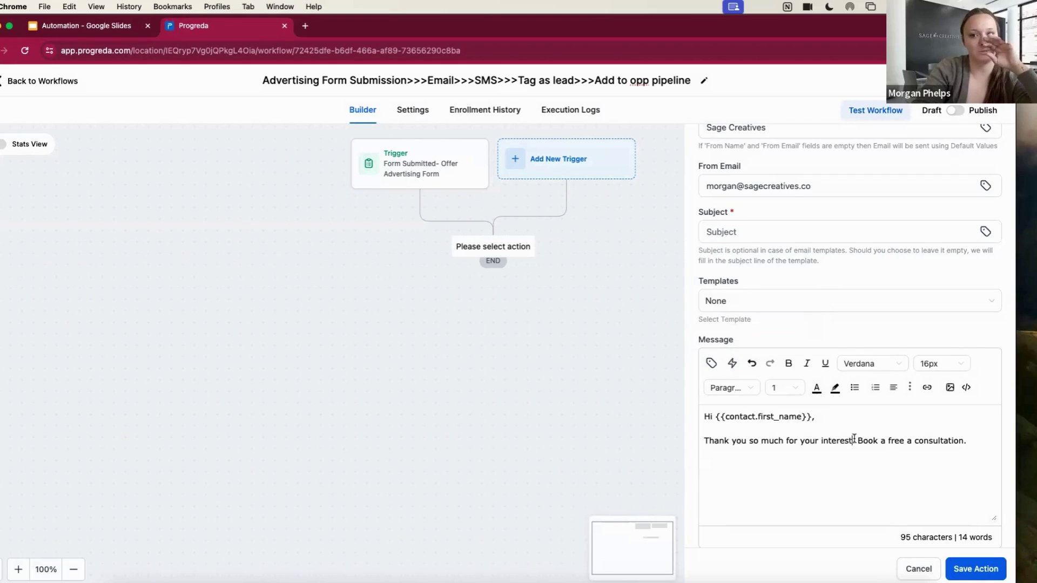
{"action": "left_click_drag", "start_coordinate": [862, 439], "coordinate": [888, 441]}
{"action": "left_click", "coordinate": [854, 441]}
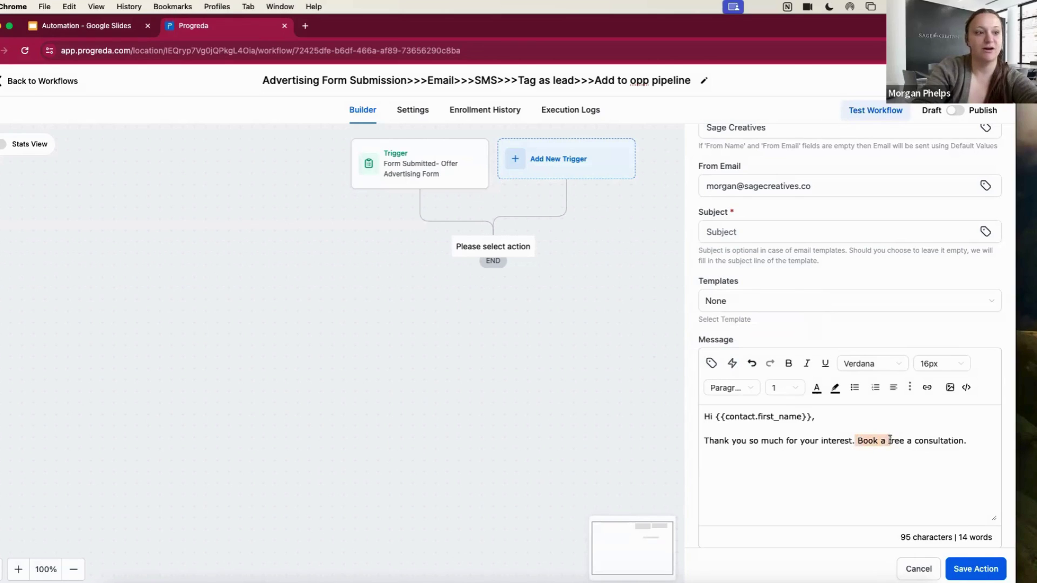
{"action": "left_click", "coordinate": [967, 426]}
{"action": "left_click", "coordinate": [972, 440]}
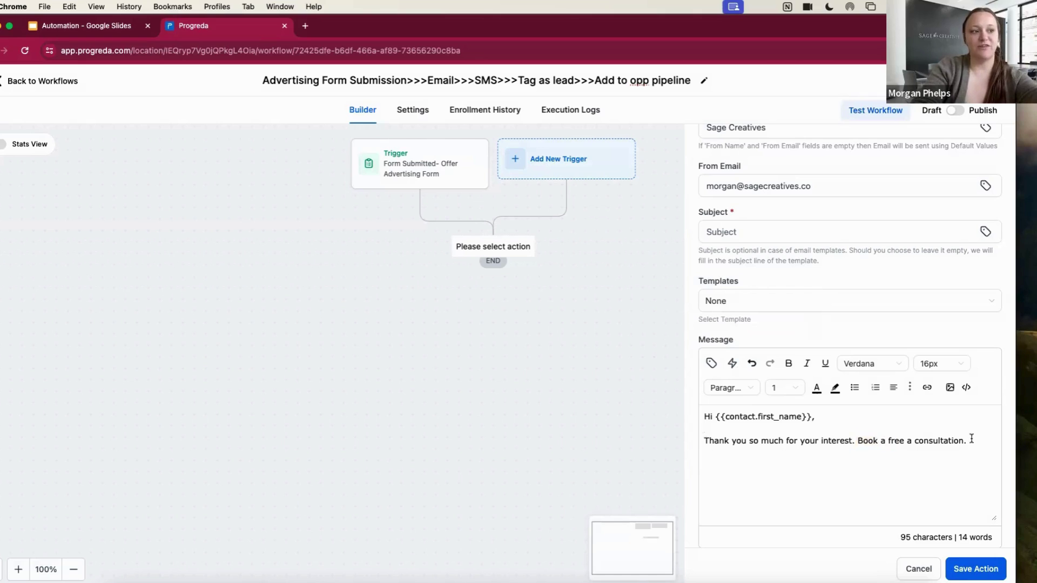
{"action": "scroll", "coordinate": [972, 439], "scroll_direction": "down", "scroll_amount": 3}
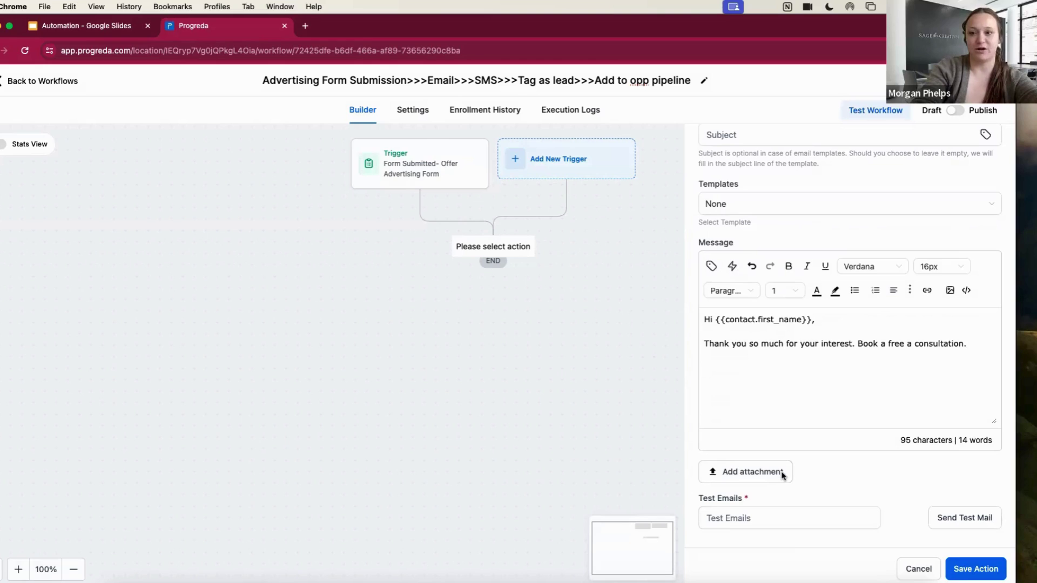
{"action": "left_click", "coordinate": [787, 525]}
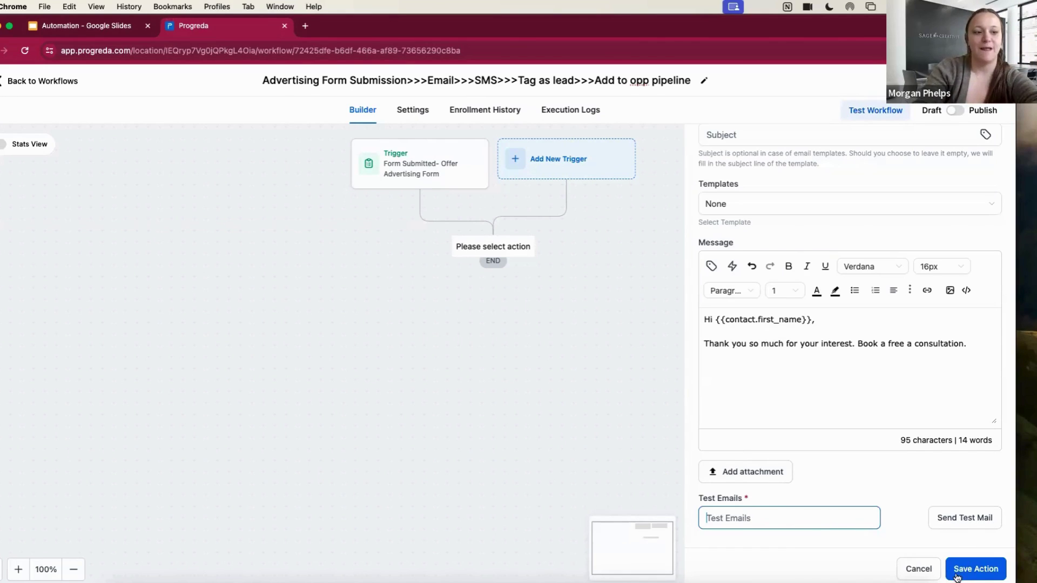
{"action": "scroll", "coordinate": [920, 434], "scroll_direction": "up", "scroll_amount": 5}
Name the email step 'Thank you email & Free consultation email', enter subject 'asd', and save it
{"action": "left_click", "coordinate": [741, 245]}
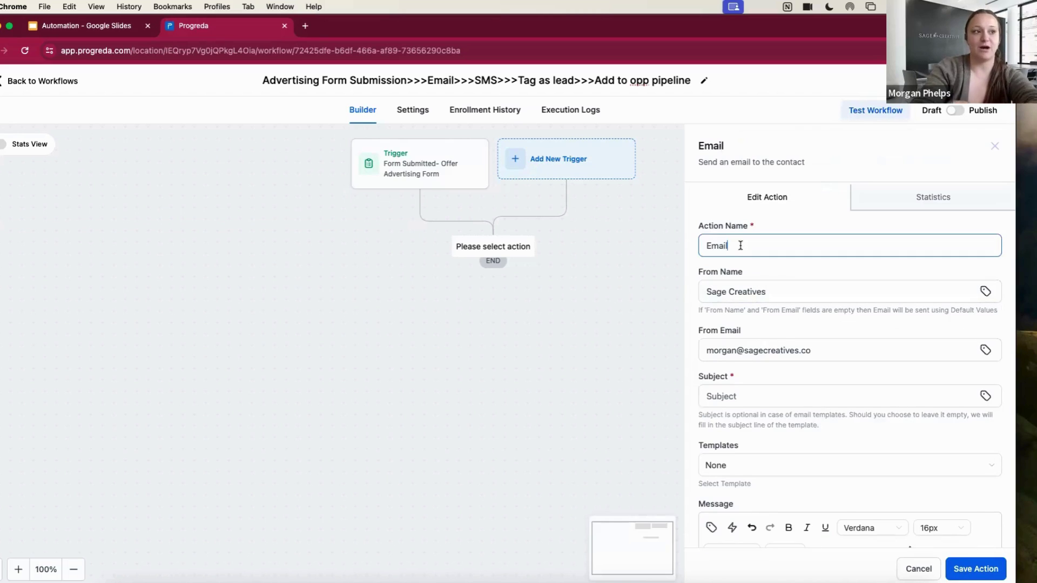
{"action": "key", "text": "BackSpace"}
{"action": "key", "text": "BackSpace"}
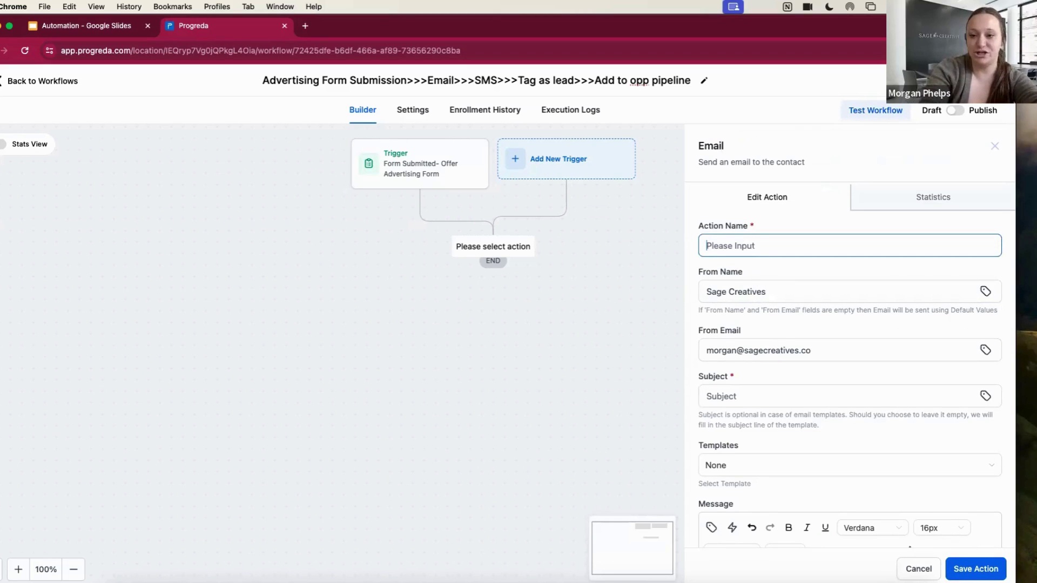
{"action": "type", "text": "Sending"}
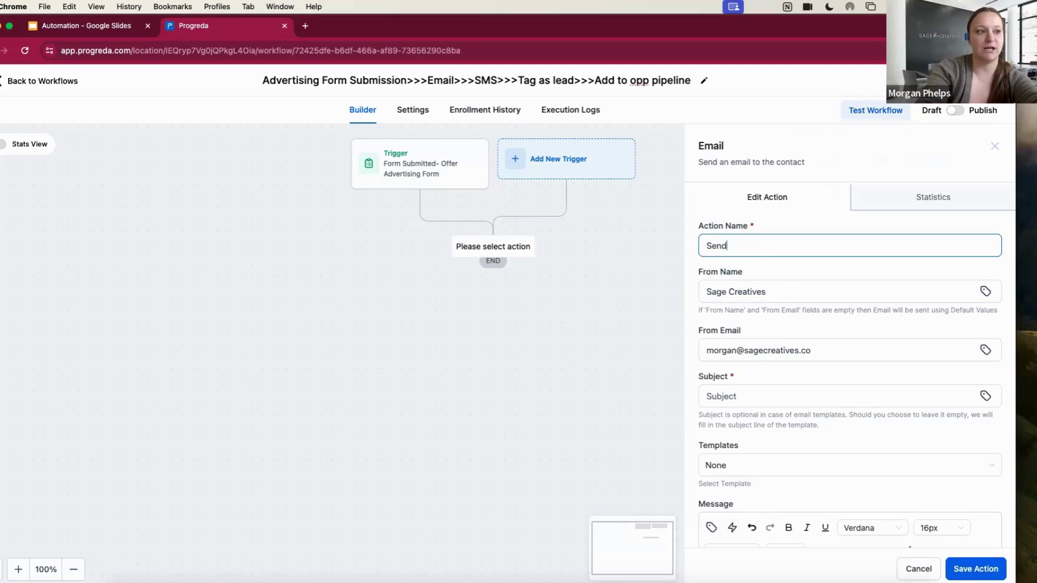
{"action": "key", "text": "BackSpace"}
{"action": "key", "text": "BackSpace"}
{"action": "key", "text": "BackSpace"}
{"action": "key", "text": "BackSpace"}
{"action": "key", "text": "BackSpace"}
{"action": "key", "text": "BackSpace"}
{"action": "key", "text": "BackSpace"}
{"action": "type", "text": "Thank"}
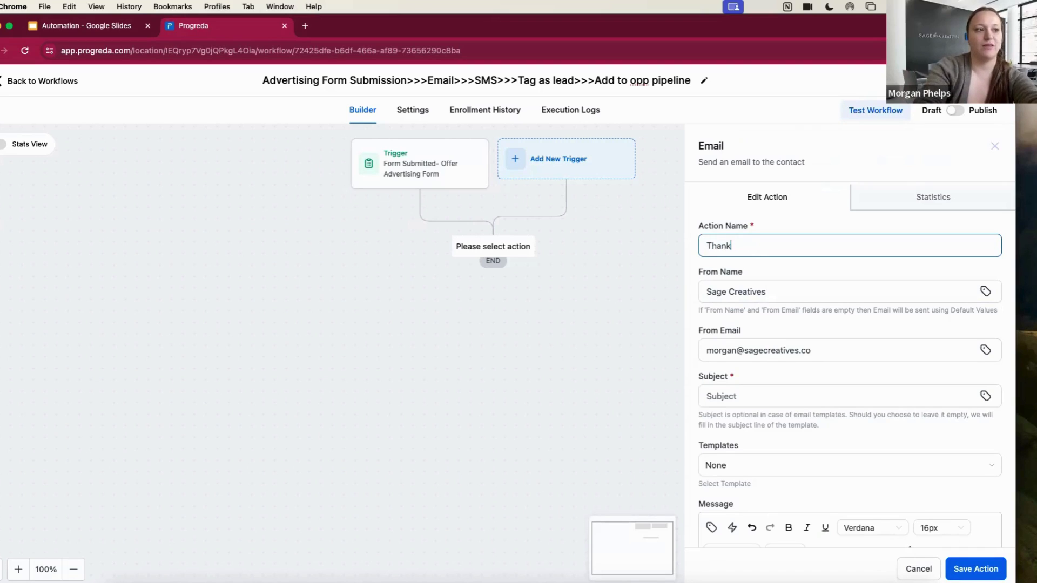
{"action": "type", "text": " you email "}
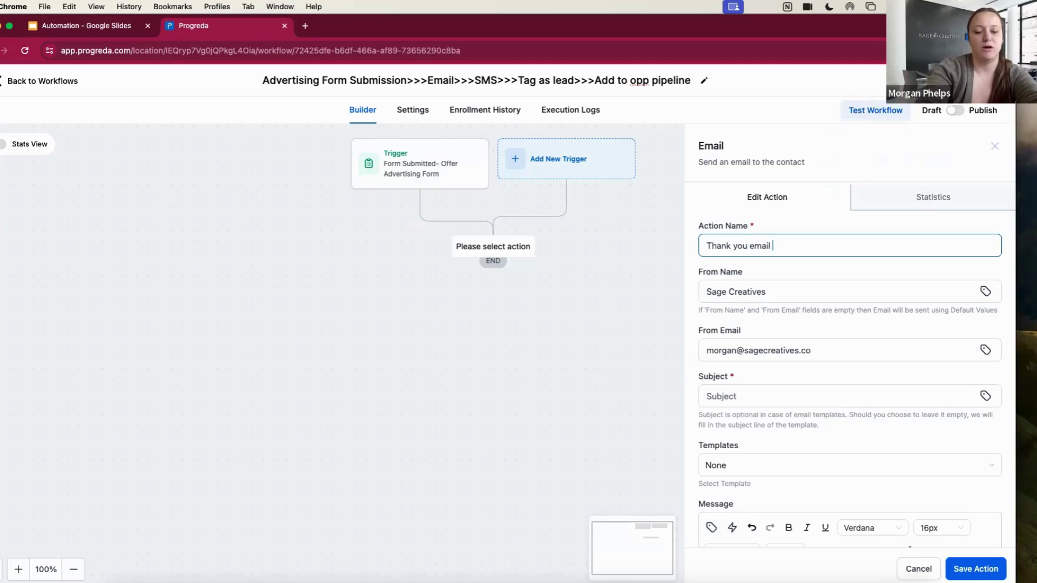
{"action": "type", "text": "& Free consultati"}
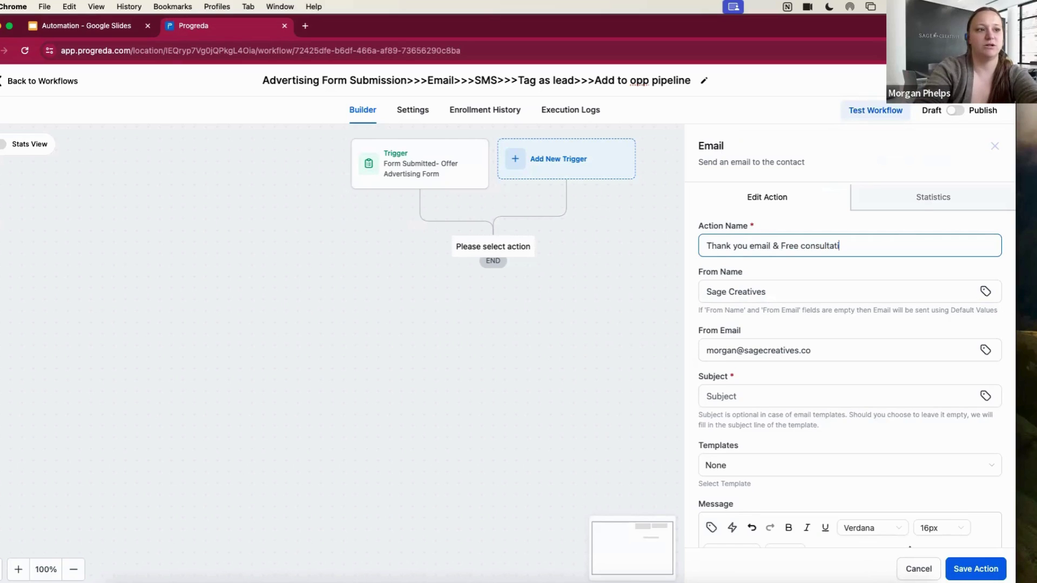
{"action": "type", "text": "on email"}
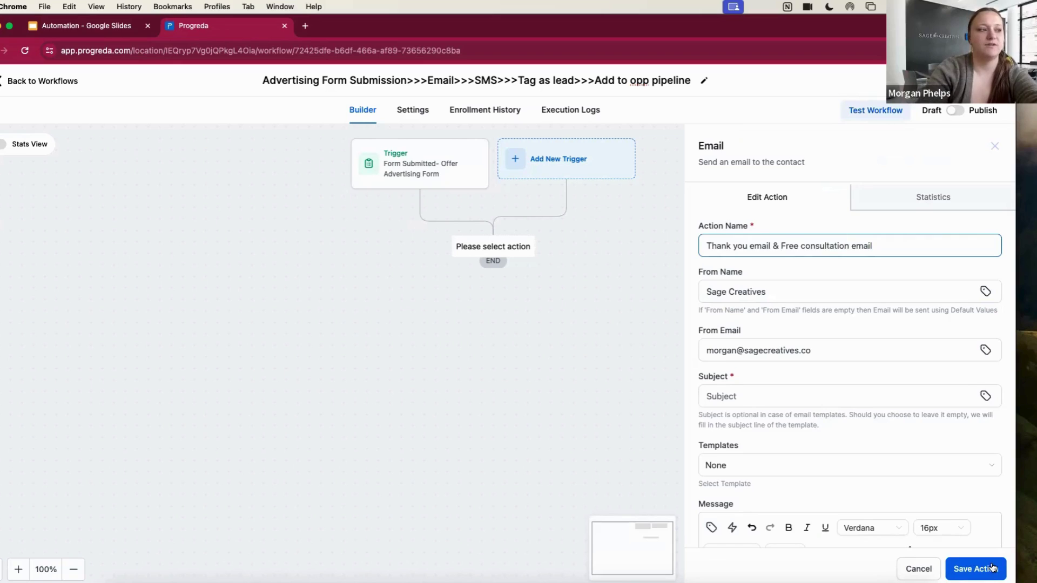
{"action": "left_click", "coordinate": [993, 568]}
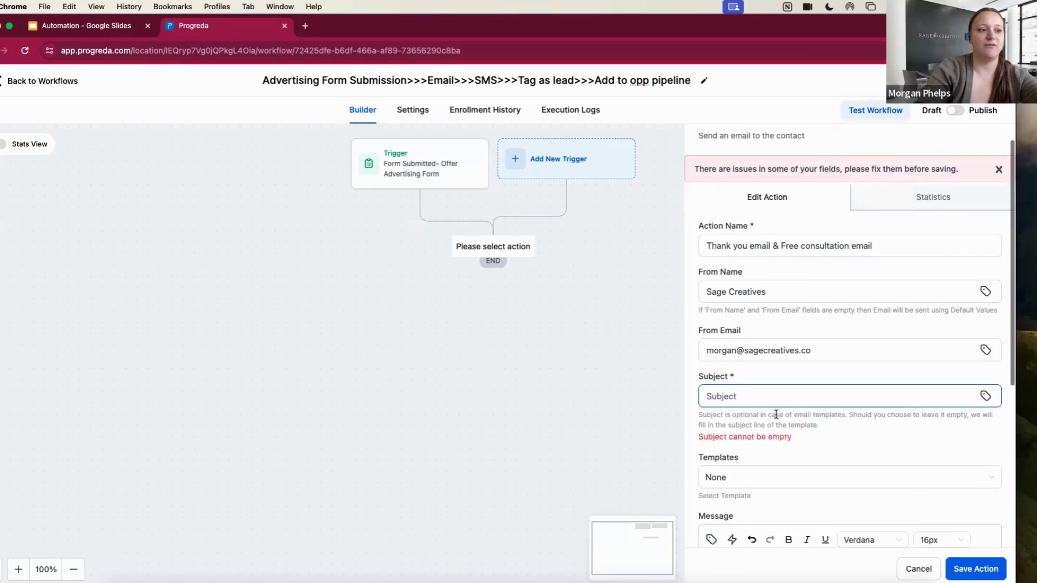
{"action": "left_click", "coordinate": [762, 396]}
{"action": "type", "text": "asd"}
{"action": "scroll", "coordinate": [788, 519], "scroll_direction": "down", "scroll_amount": 3}
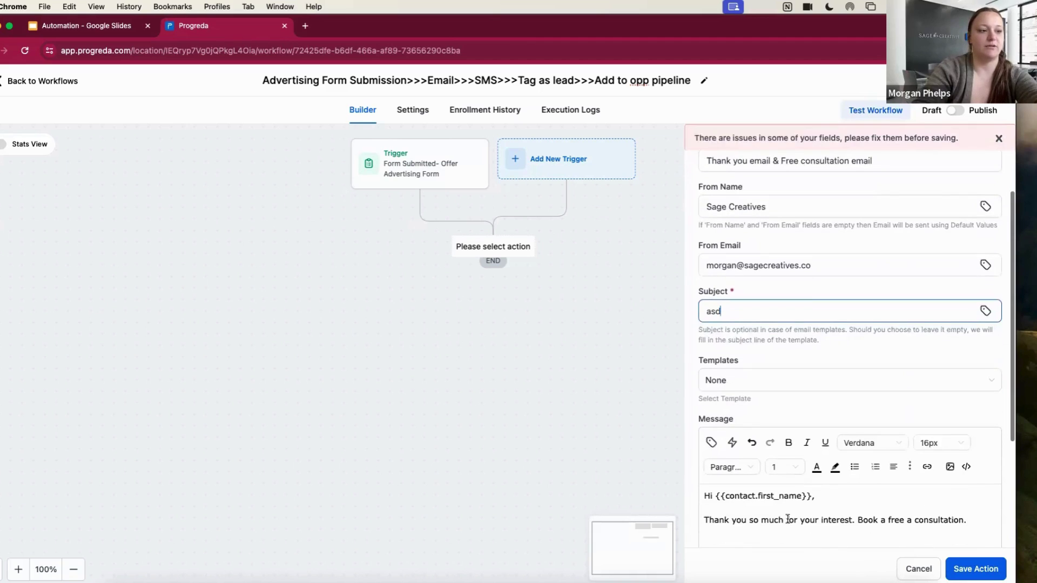
{"action": "left_click", "coordinate": [976, 567]}
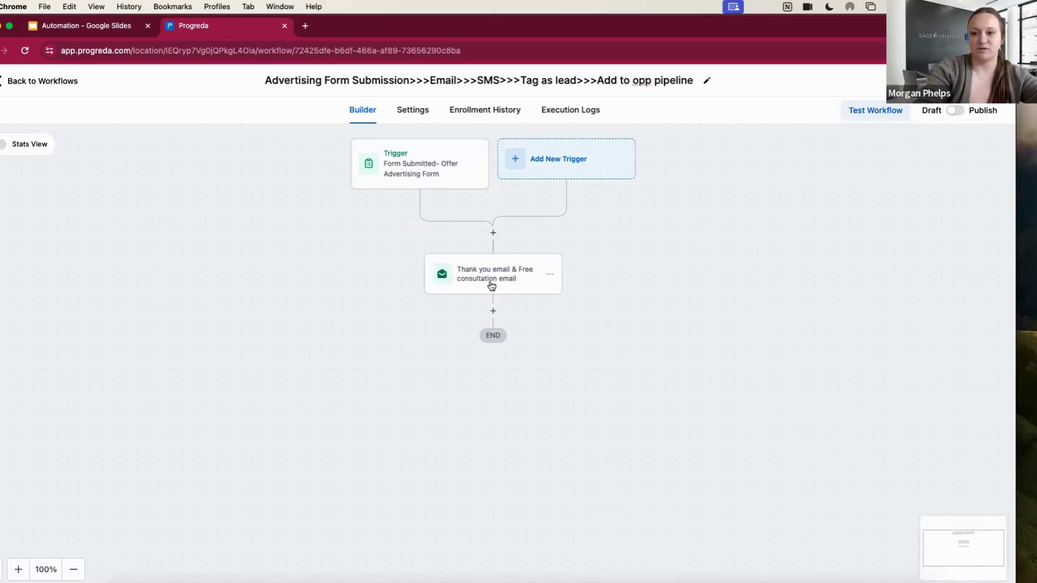
Add an SMS action after the email step, without choosing a template
{"action": "left_click", "coordinate": [493, 311]}
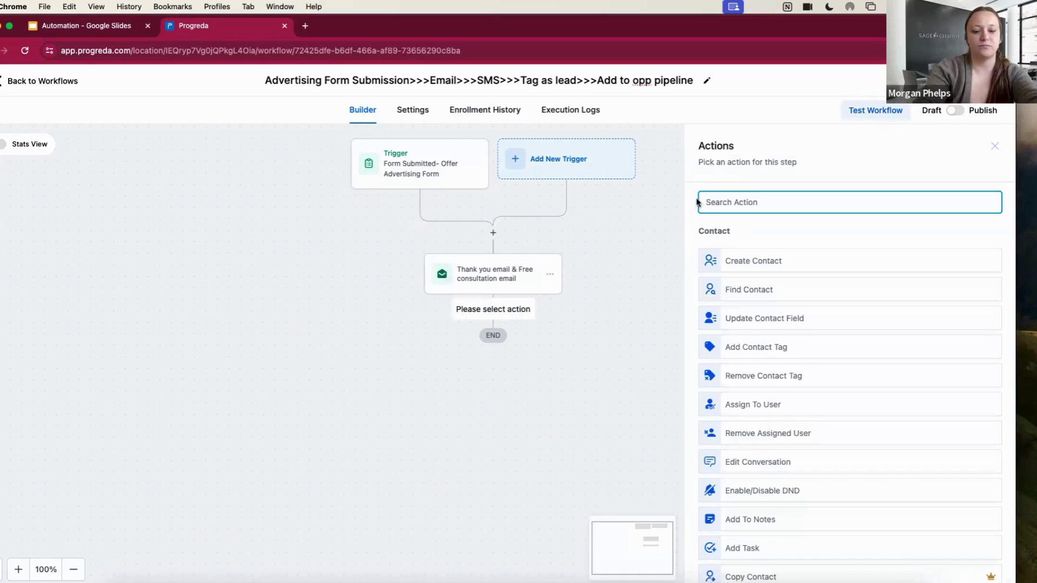
{"action": "type", "text": "sms"}
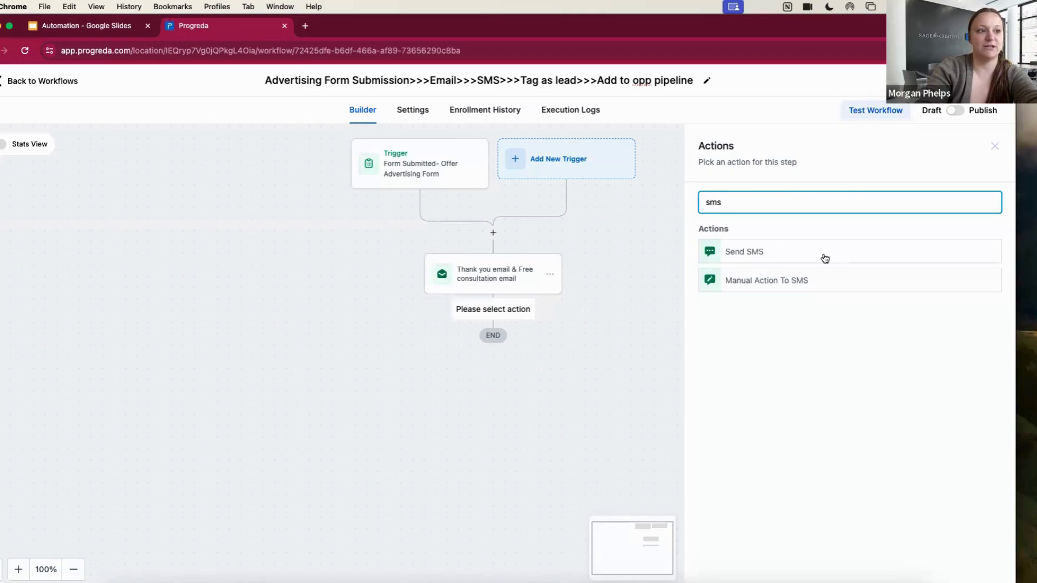
{"action": "left_click", "coordinate": [823, 257]}
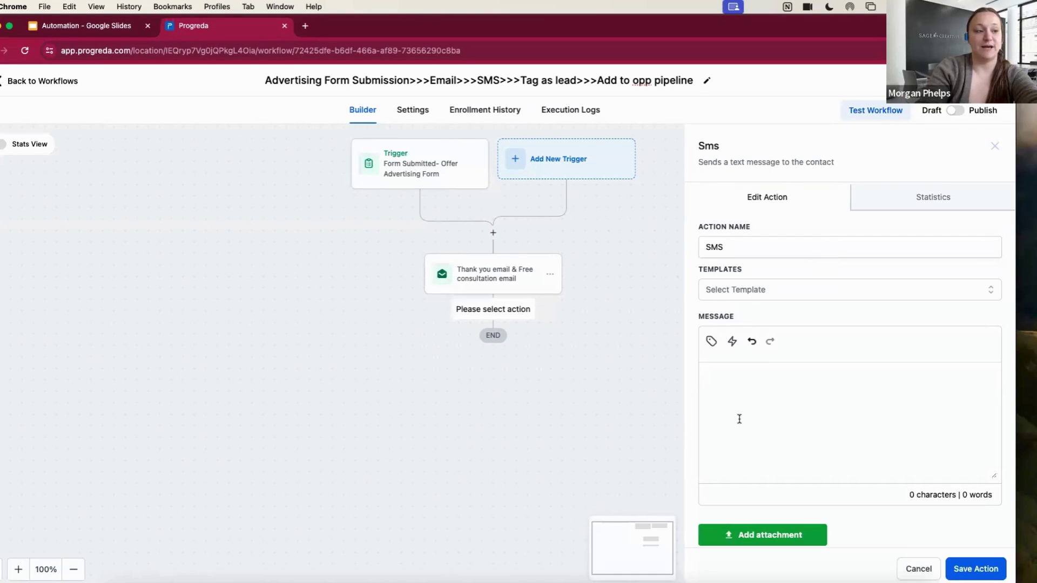
{"action": "left_click", "coordinate": [743, 287]}
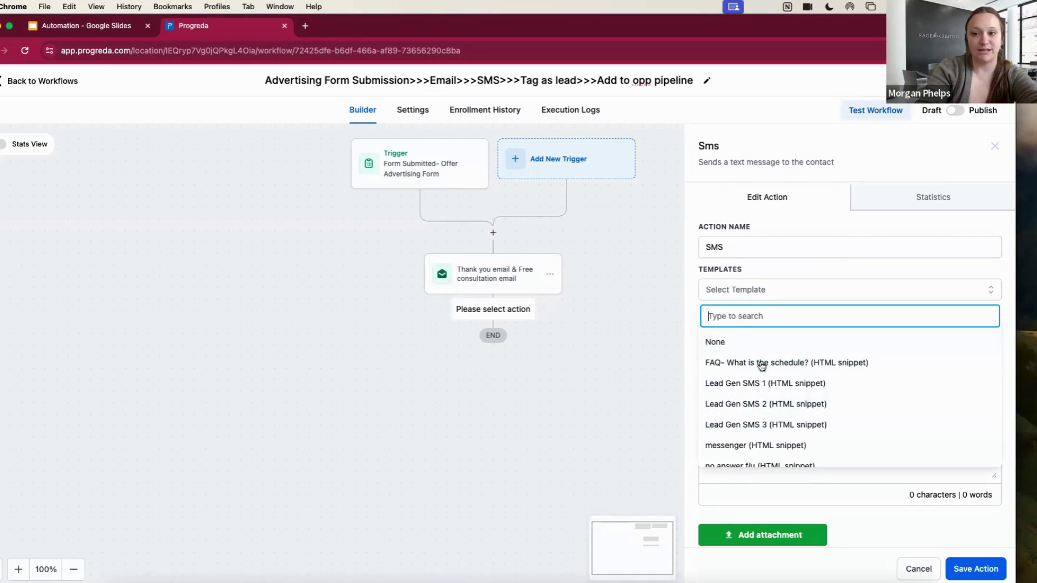
{"action": "left_click", "coordinate": [768, 290]}
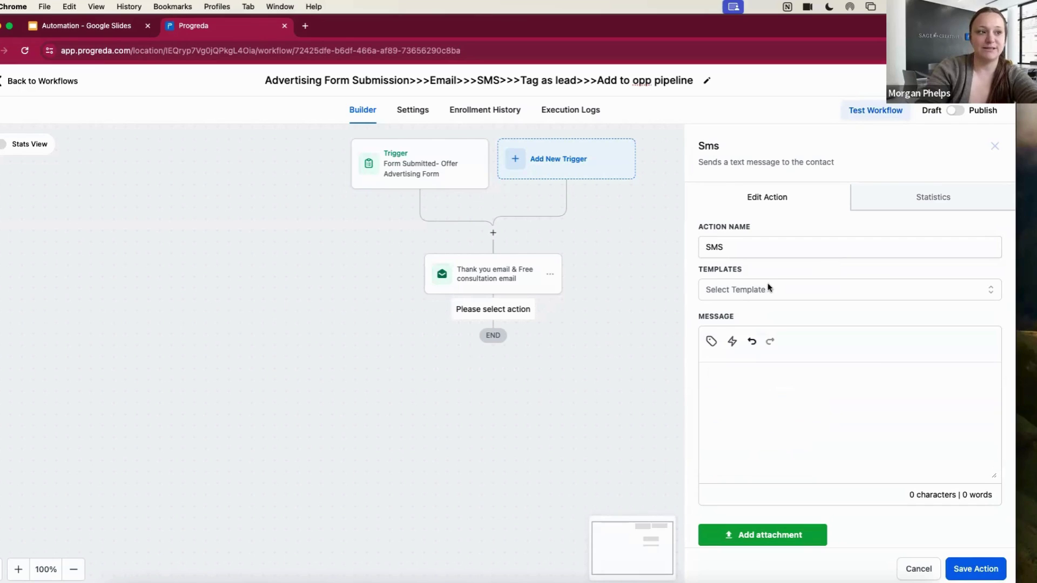
Write the SMS greeting the contact by first name, asking them to check their inbox and spam
{"action": "left_click", "coordinate": [748, 404]}
{"action": "type", "text": "Hey"}
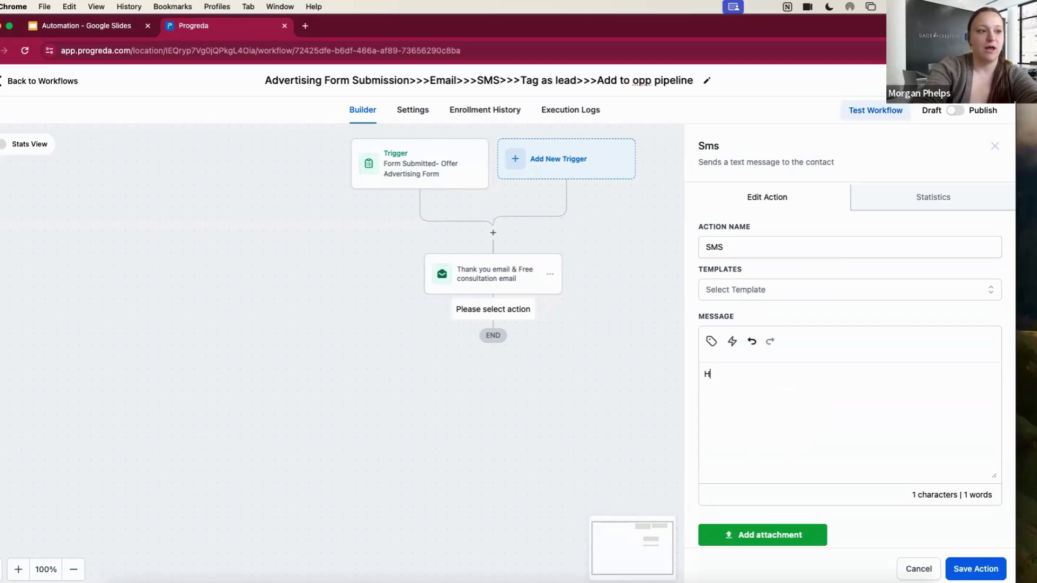
{"action": "left_click", "coordinate": [712, 342]}
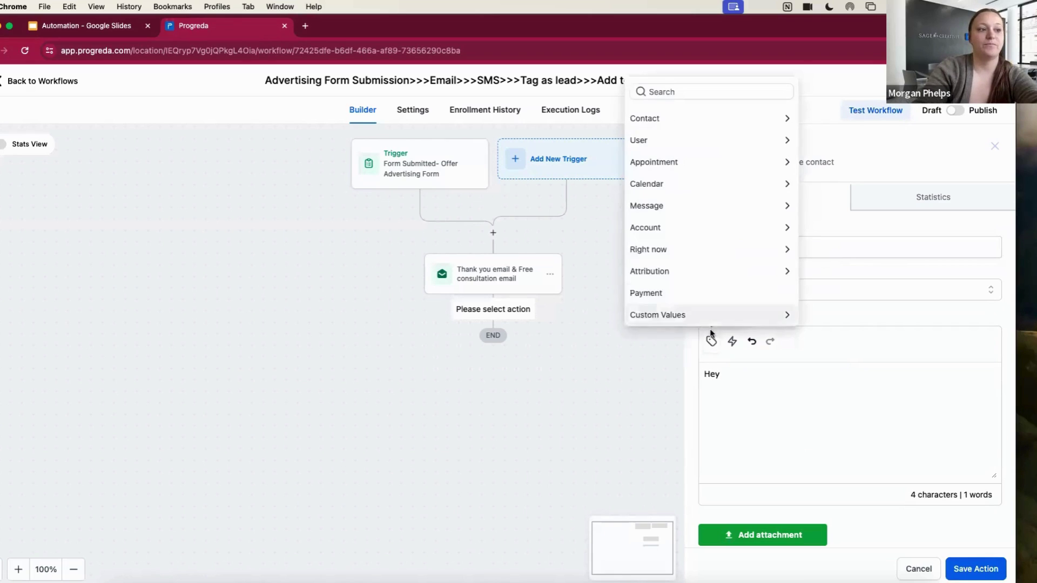
{"action": "left_click", "coordinate": [701, 117]}
{"action": "left_click", "coordinate": [709, 121]}
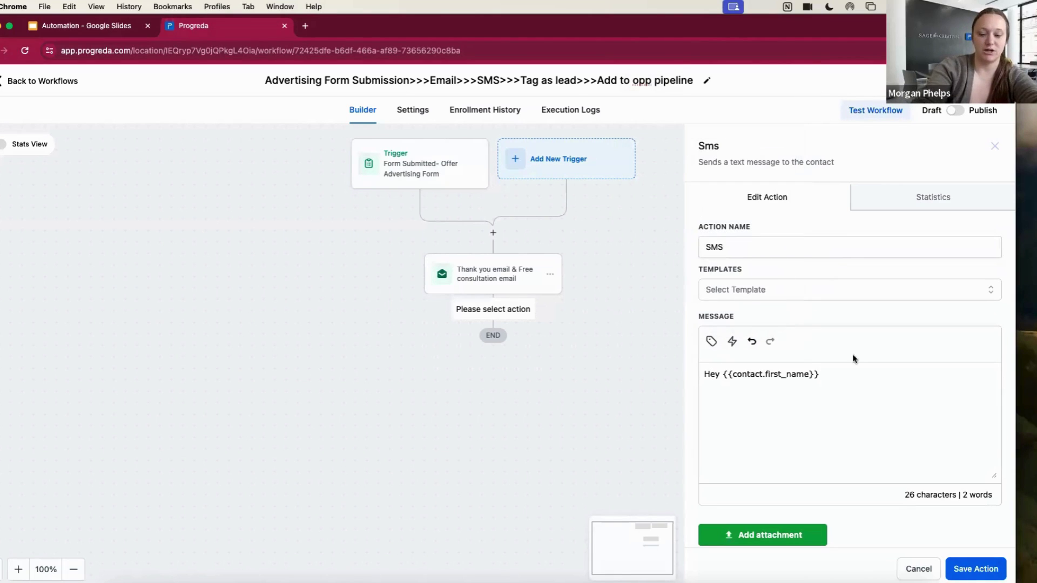
{"action": "type", "text": ","}
{"action": "key", "text": "Return"}
{"action": "key", "text": "Return"}
{"action": "type", "text": "I just se"}
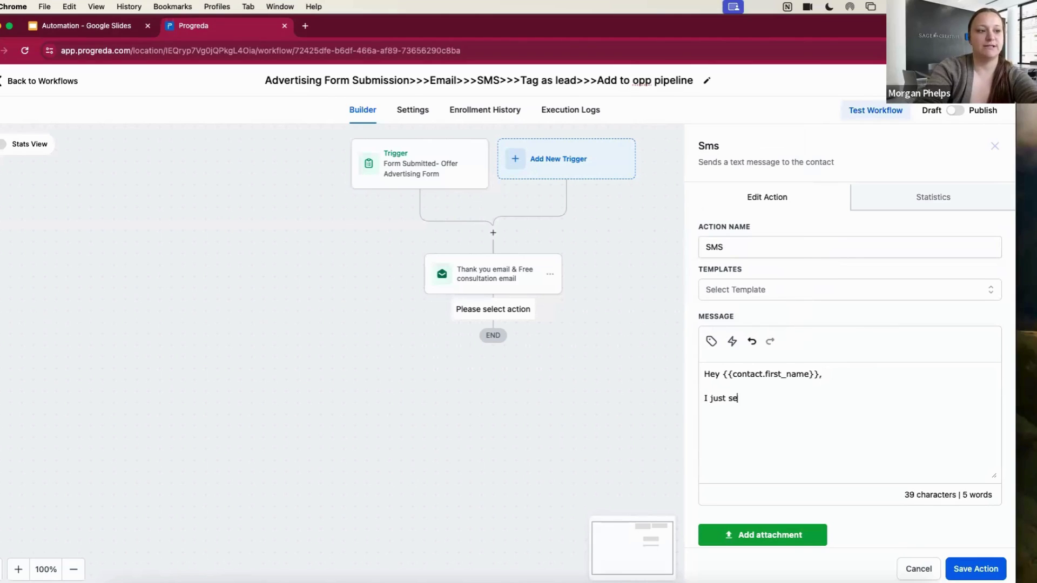
{"action": "type", "text": "nt an important email t"}
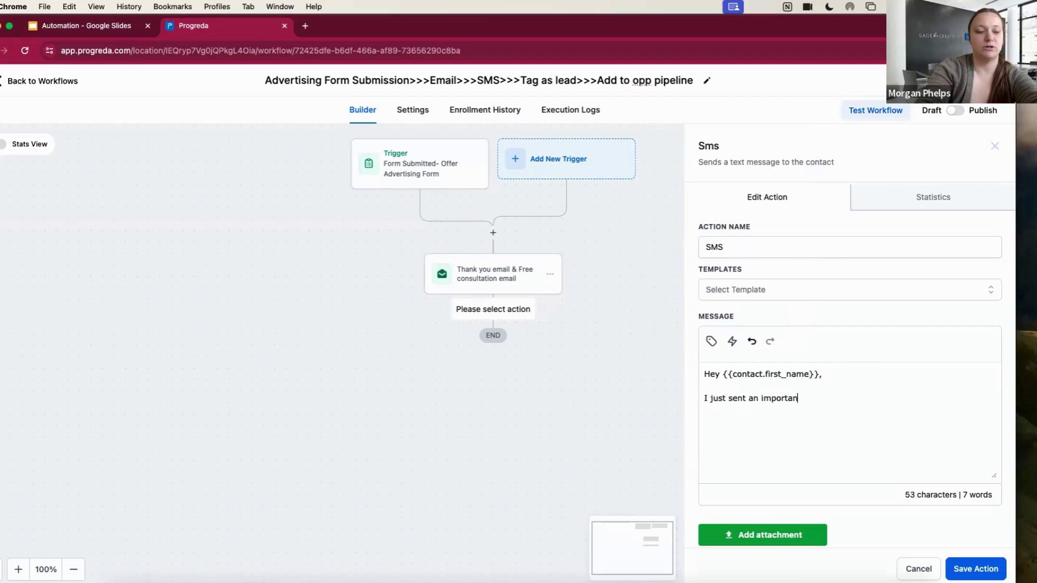
{"action": "type", "text": "in"}
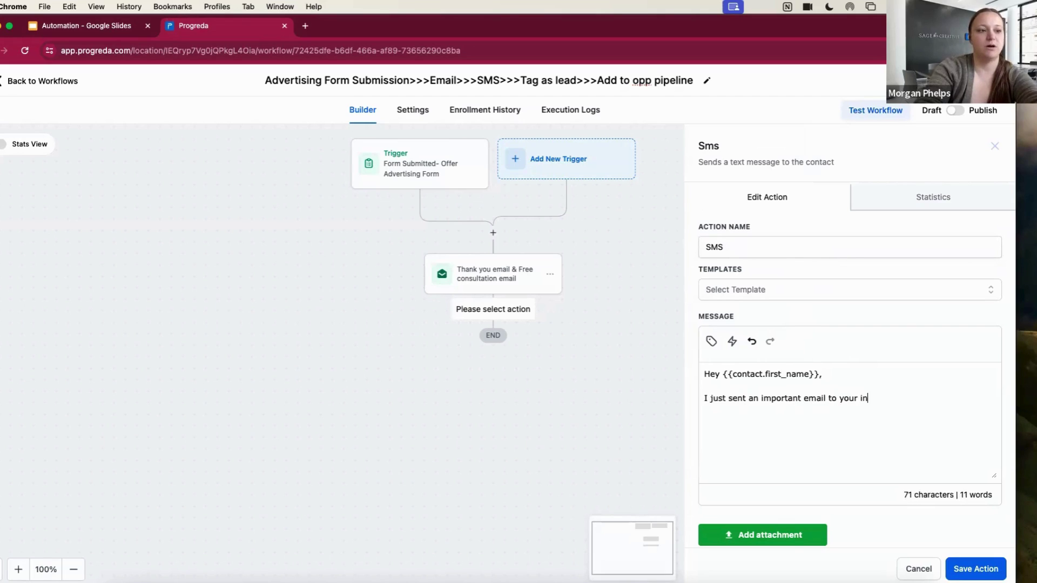
{"action": "type", "text": "box, make sure"}
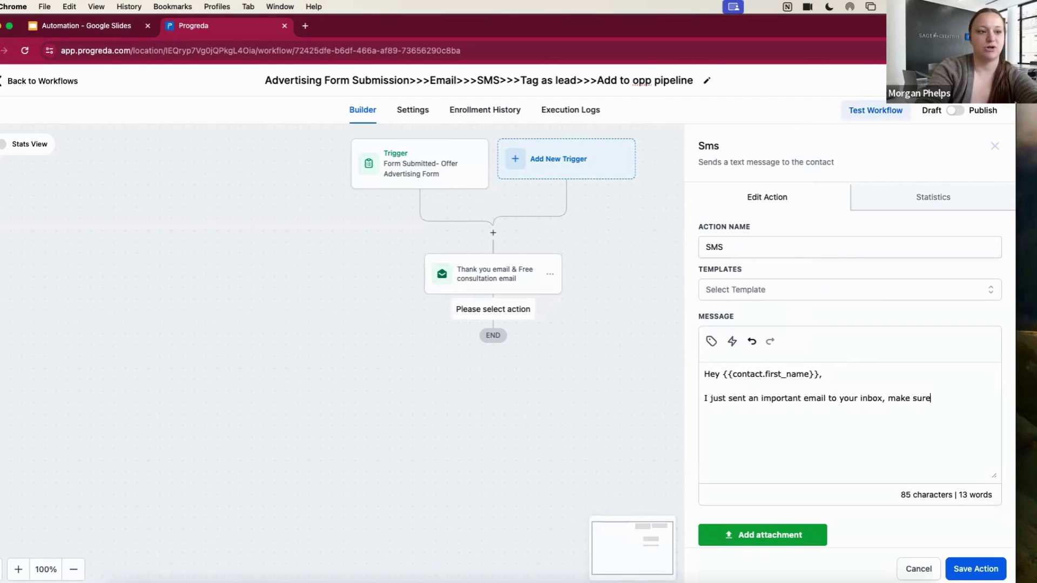
{"action": "type", "text": " you take a look"}
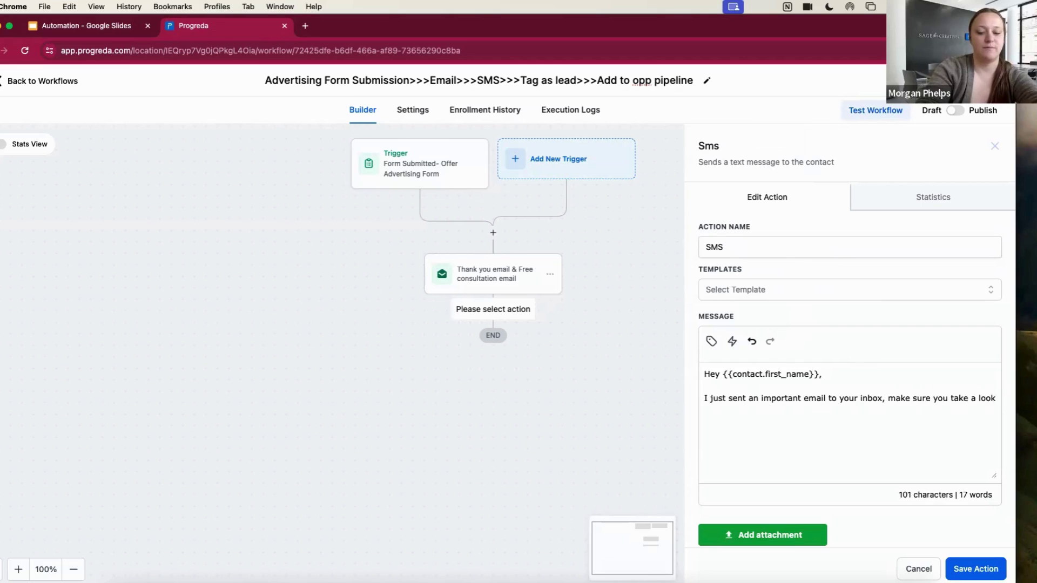
{"action": "type", "text": ". DOO"}
{"action": "key", "text": "BackSpace"}
{"action": "key", "text": "BackSpace"}
{"action": "type", "text": "o"}
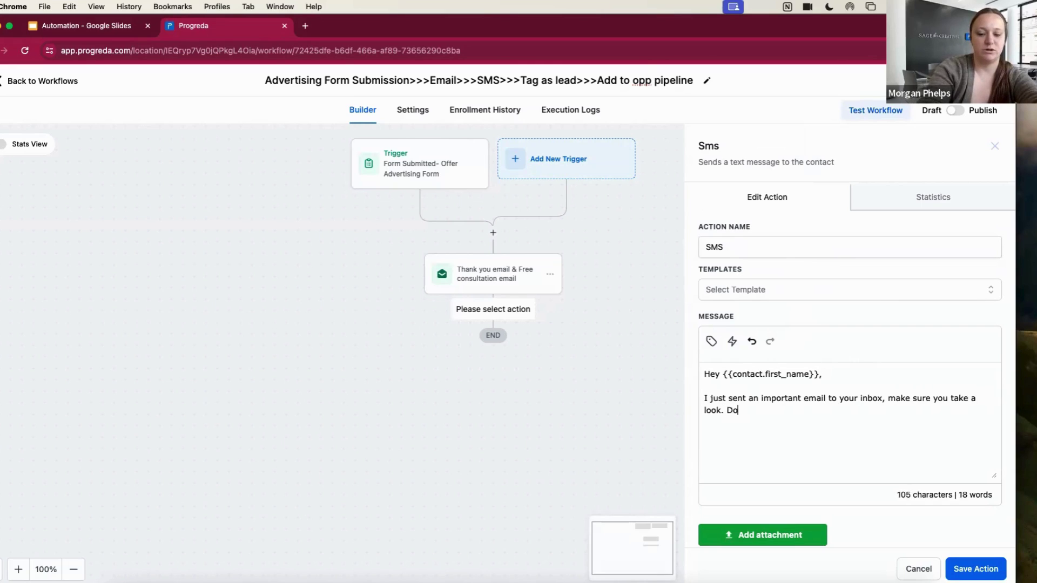
{"action": "type", "text": "n' forget toi che"}
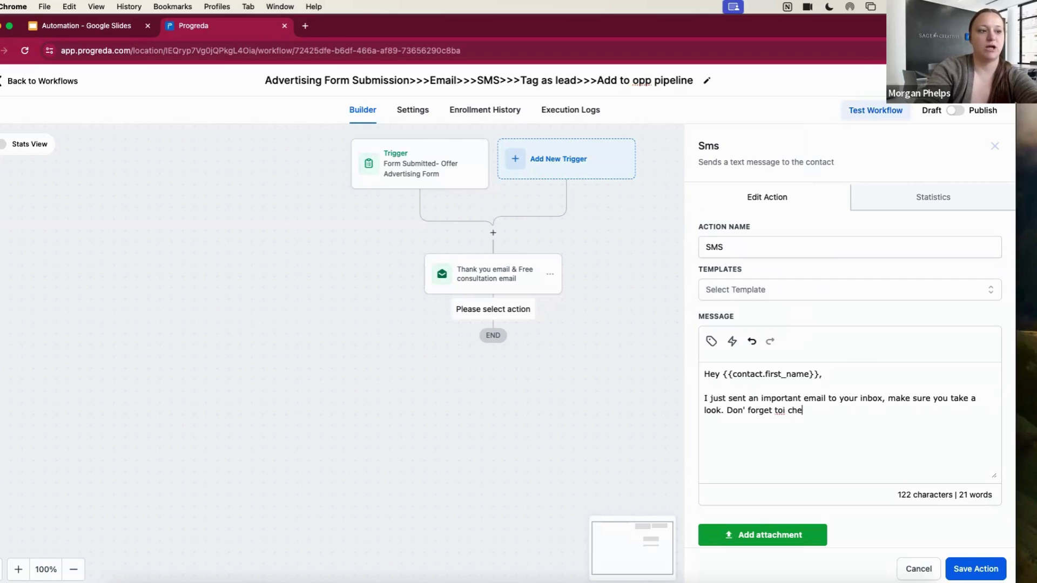
{"action": "key", "text": "BackSpace"}
{"action": "key", "text": "BackSpace"}
{"action": "key", "text": "BackSpace"}
{"action": "key", "text": "BackSpace"}
{"action": "key", "text": "BackSpace"}
{"action": "type", "text": "chec"}
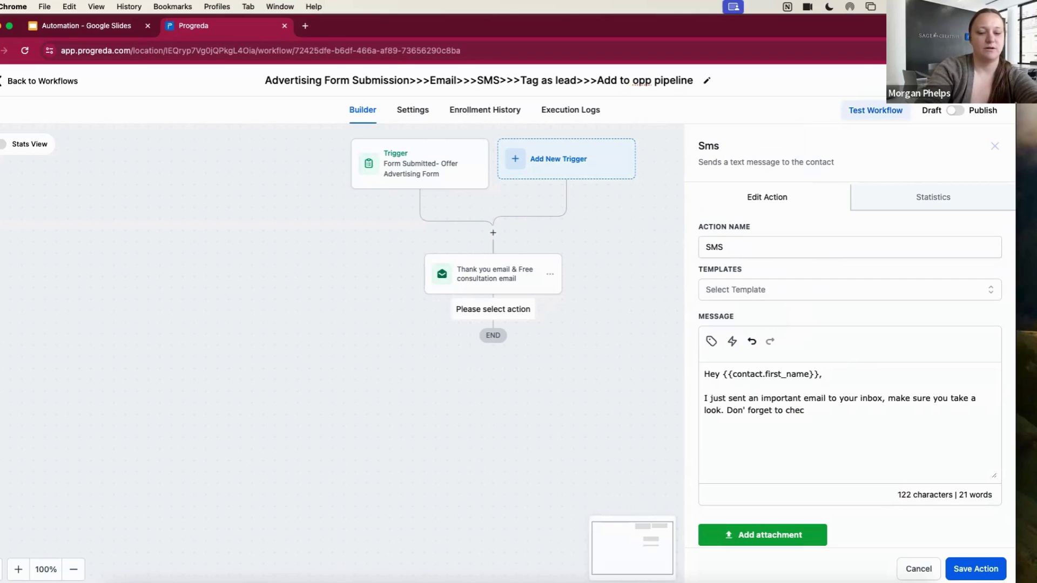
{"action": "type", "text": "k spam if you don"}
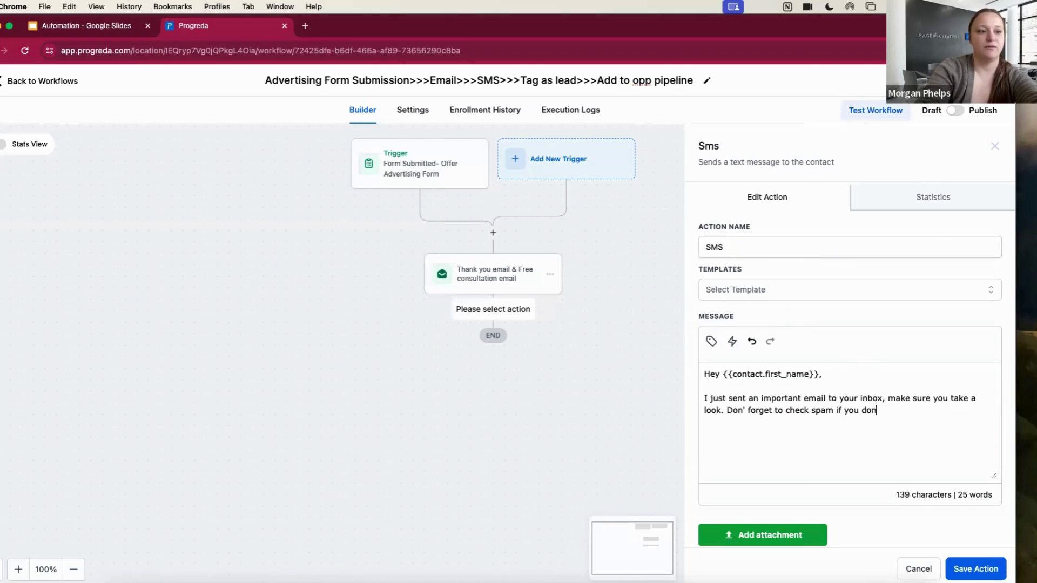
{"action": "type", "text": "'t see it!"}
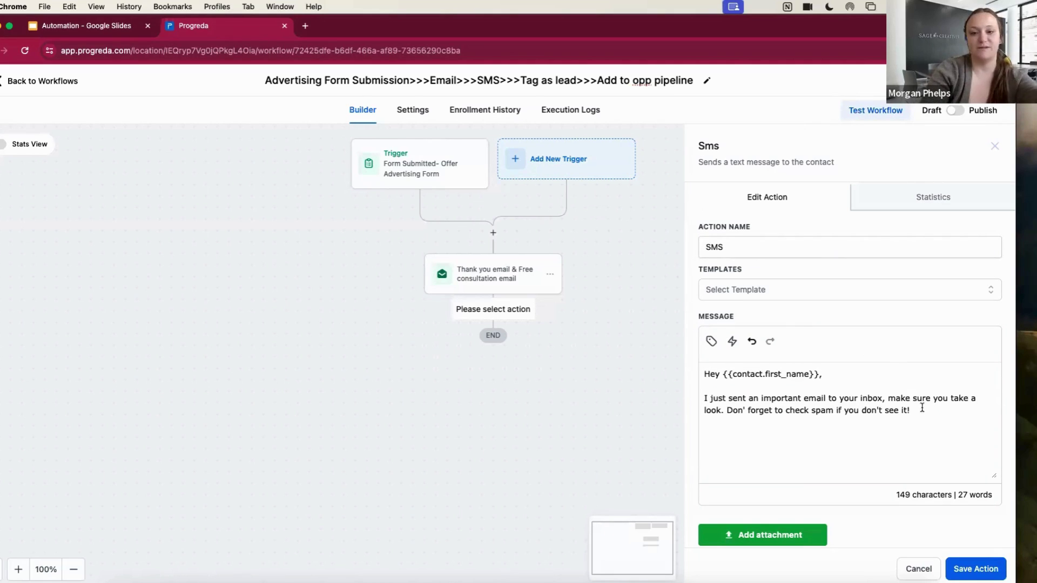
Rename the SMS step 'SMS- check email' and save it
{"action": "double_click", "coordinate": [752, 249]}
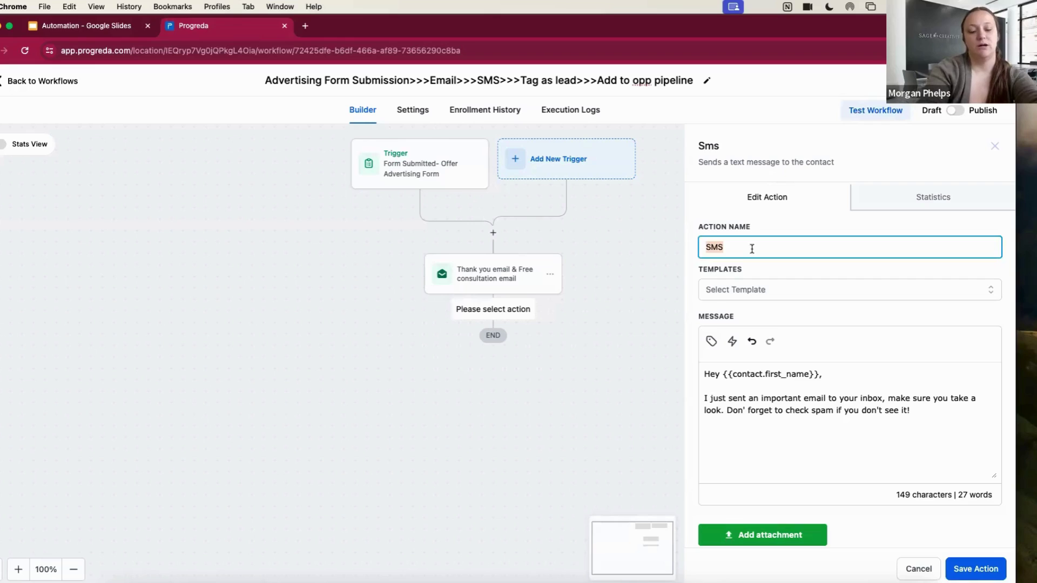
{"action": "type", "text": "-"}
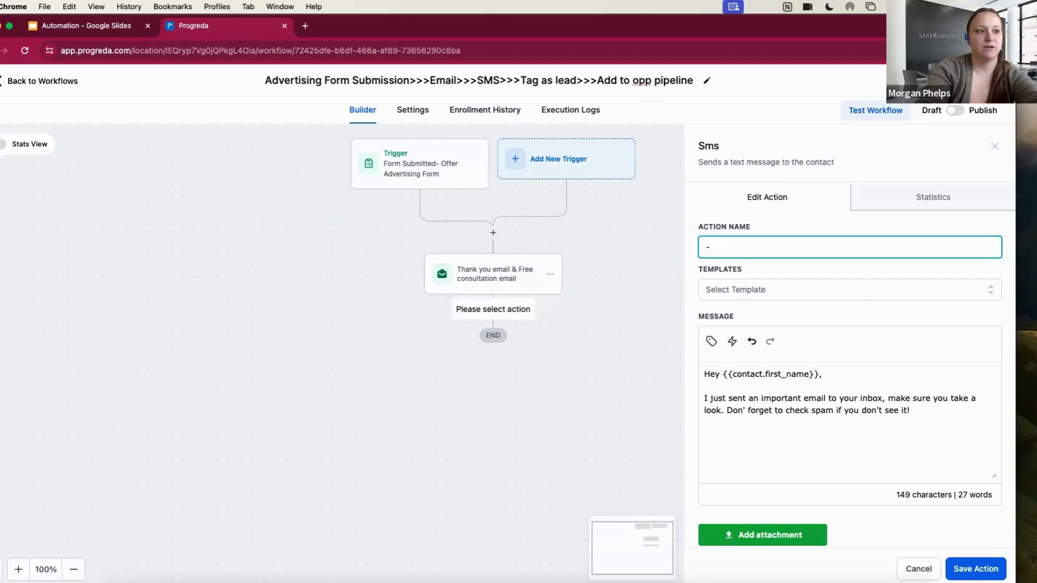
{"action": "type", "text": "SMS- chec"}
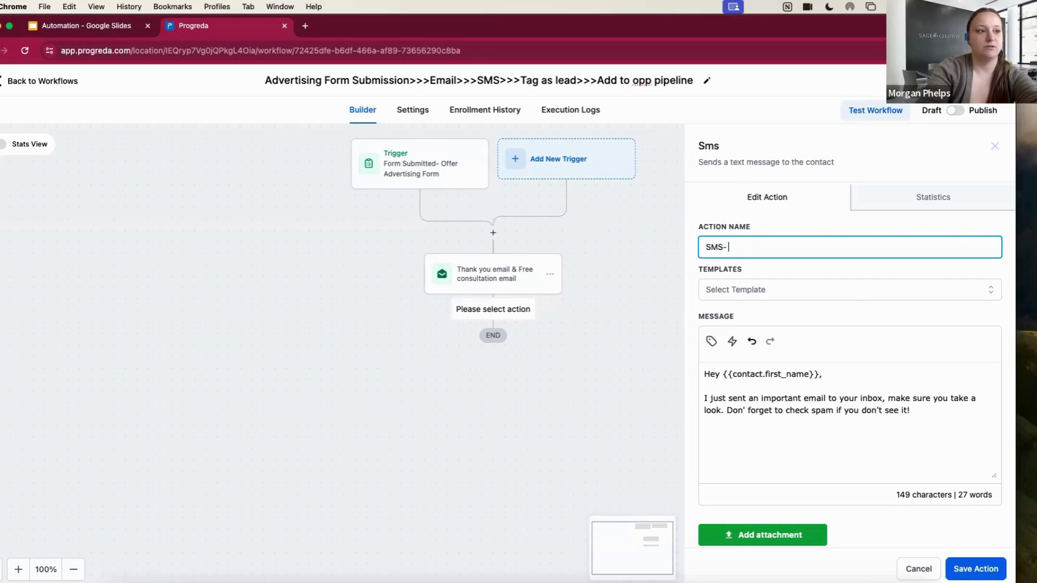
{"action": "type", "text": "k email"}
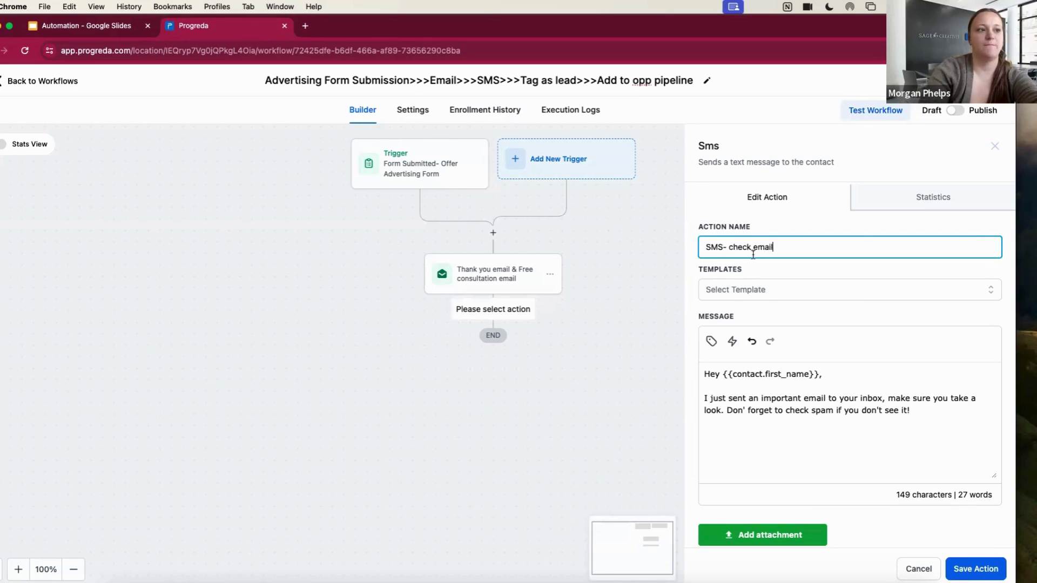
{"action": "left_click", "coordinate": [999, 573]}
Add an Add Contact Tag step after the SMS step that applies the 'new lead' tag
{"action": "scroll", "coordinate": [616, 474], "scroll_direction": "down", "scroll_amount": 2}
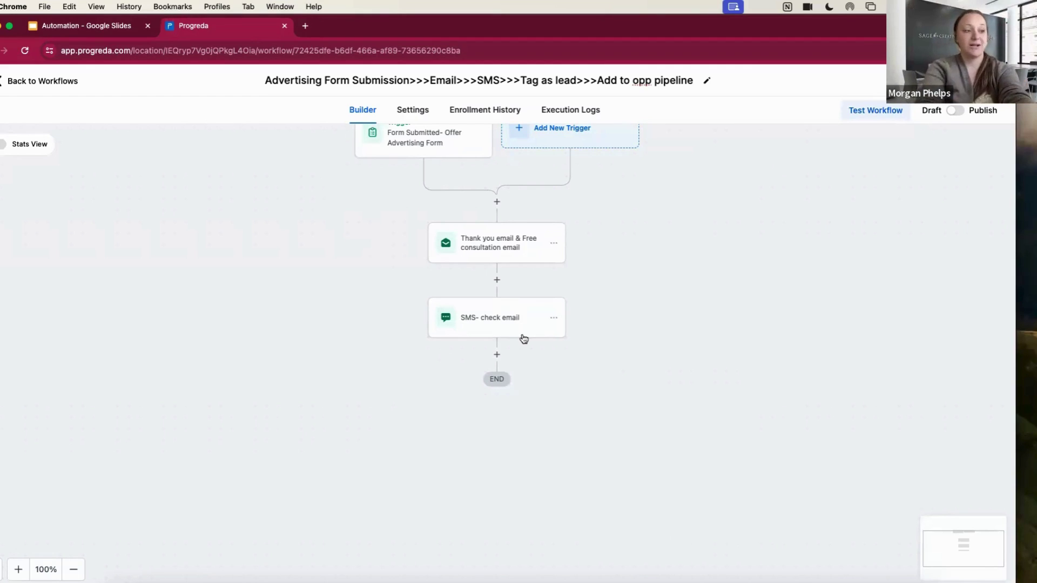
{"action": "left_click", "coordinate": [497, 355]}
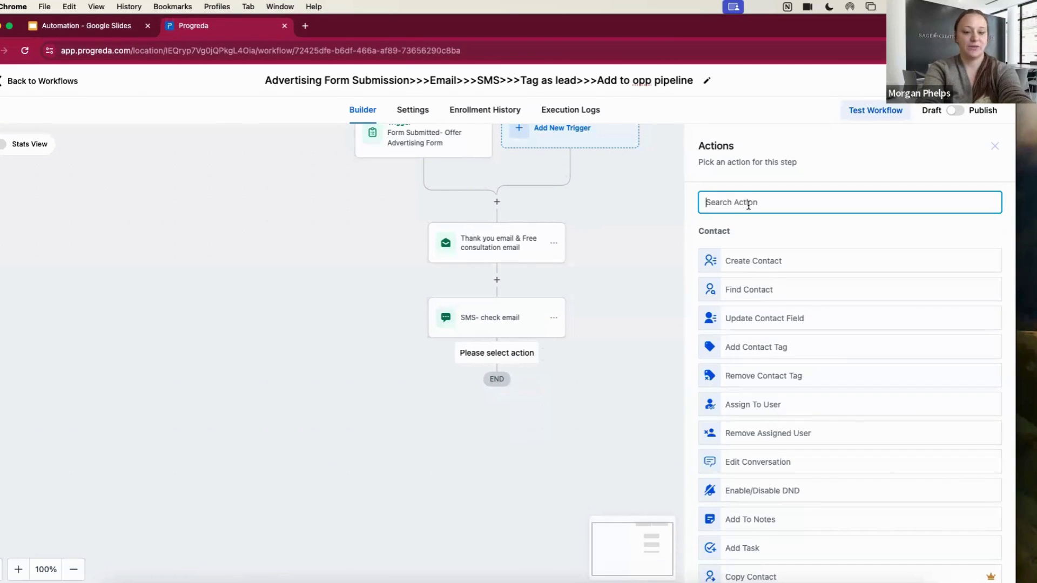
{"action": "type", "text": "tag"}
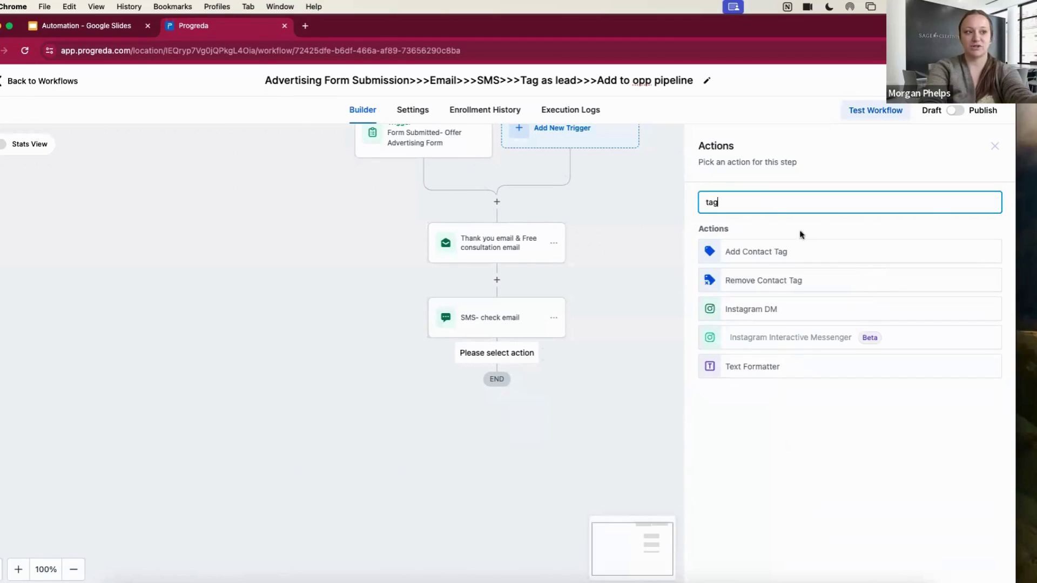
{"action": "left_click", "coordinate": [801, 254]}
{"action": "left_click", "coordinate": [776, 276]}
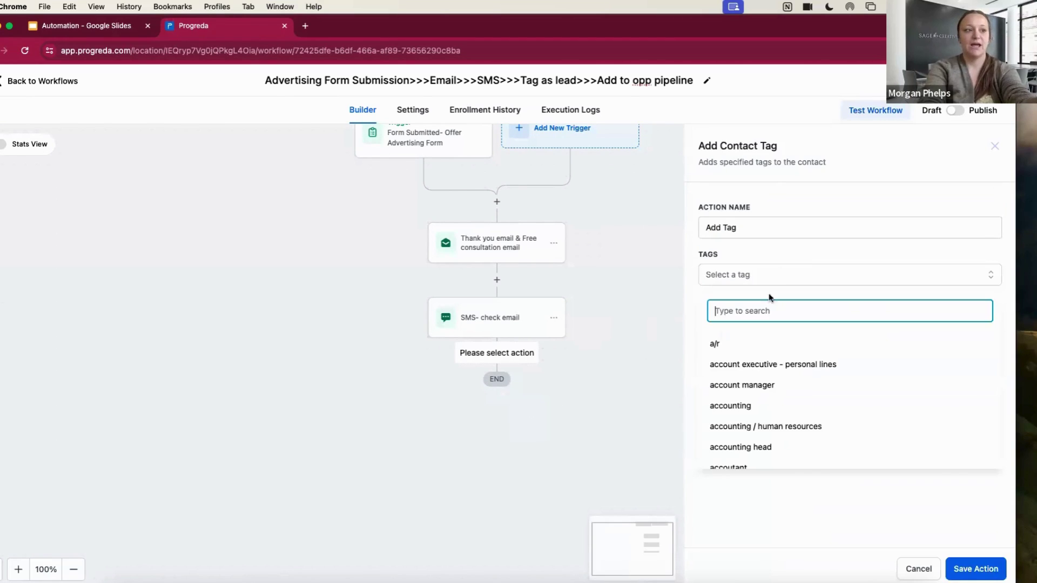
{"action": "type", "text": "lead"}
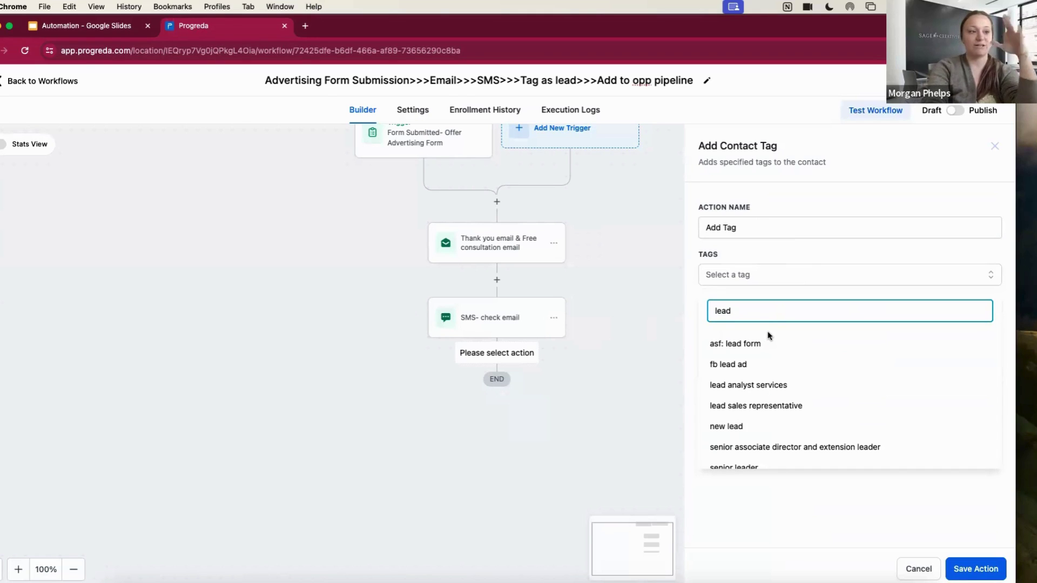
{"action": "left_click", "coordinate": [752, 428]}
Rename the tag step 'New Lead Tag Added' and save it
{"action": "left_click", "coordinate": [737, 228]}
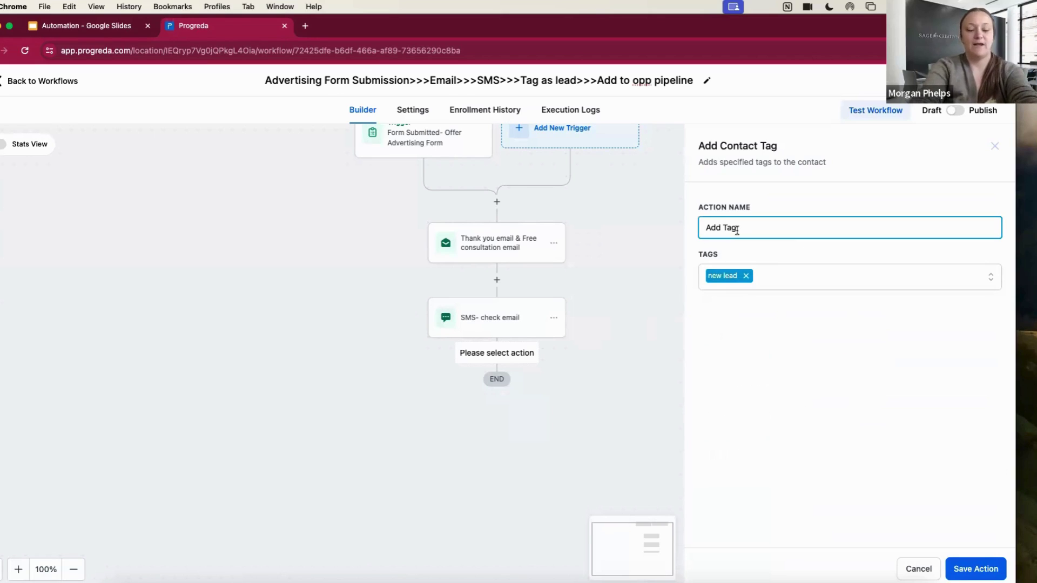
{"action": "key", "text": "BackSpace"}
{"action": "key", "text": "BackSpace"}
{"action": "key", "text": "BackSpace"}
{"action": "key", "text": "BackSpace"}
{"action": "key", "text": "BackSpace"}
{"action": "key", "text": "BackSpace"}
{"action": "key", "text": "BackSpace"}
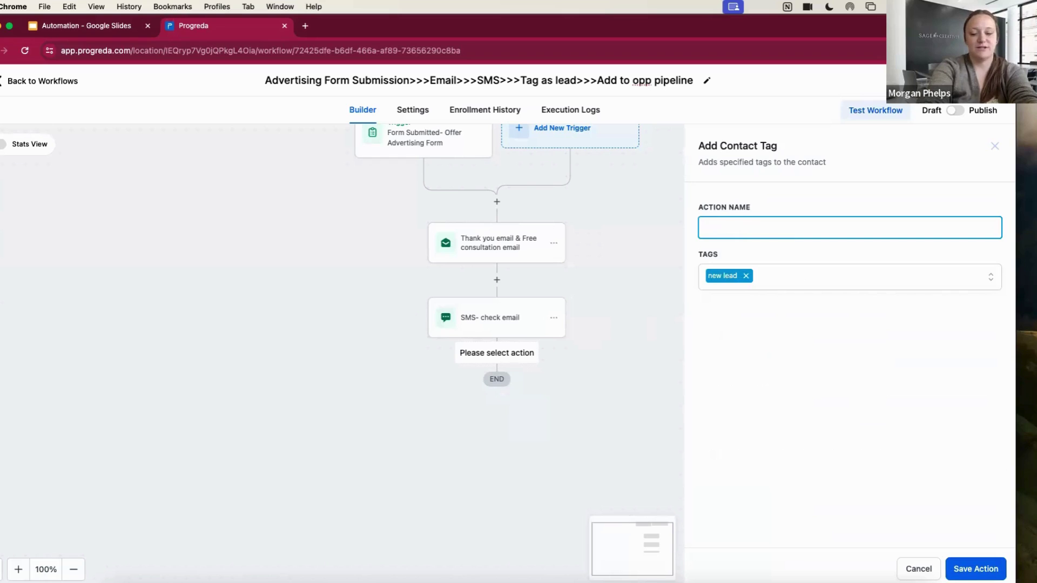
{"action": "type", "text": "New Lead Tag Aff"}
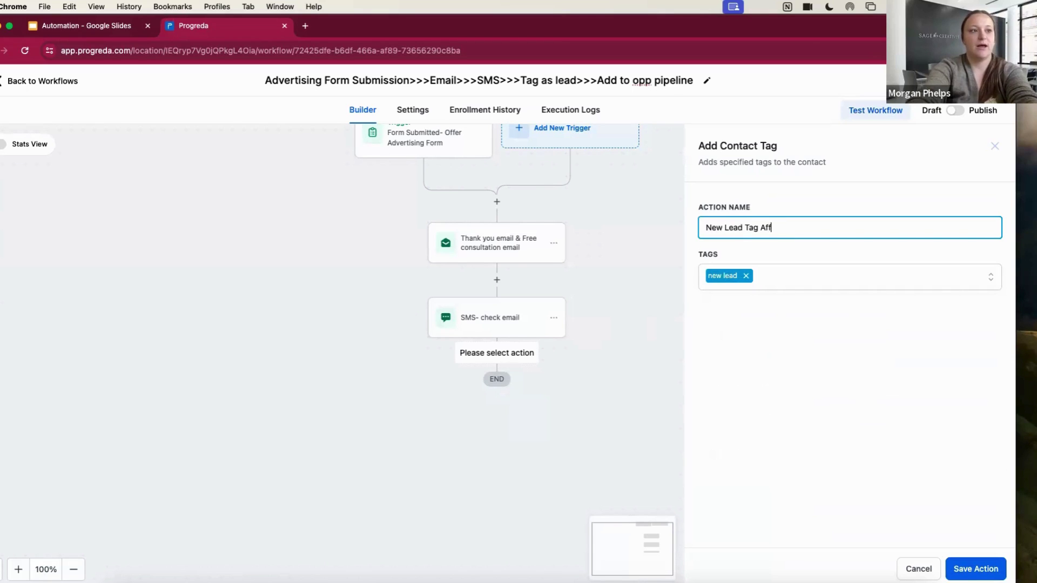
{"action": "key", "text": "BackSpace"}
{"action": "key", "text": "BackSpace"}
{"action": "type", "text": "d"}
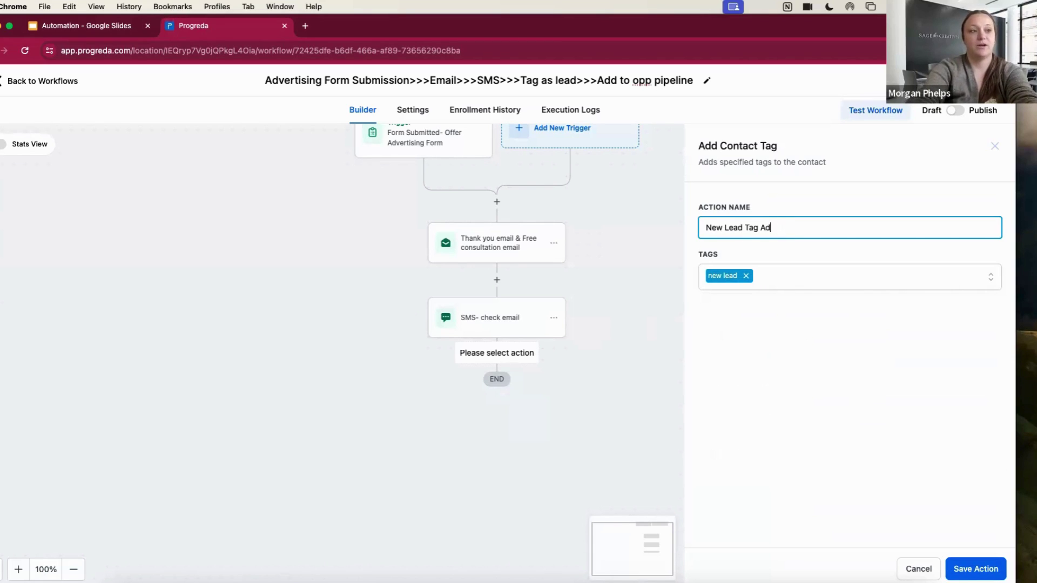
{"action": "type", "text": "ded"}
{"action": "left_click", "coordinate": [976, 569]}
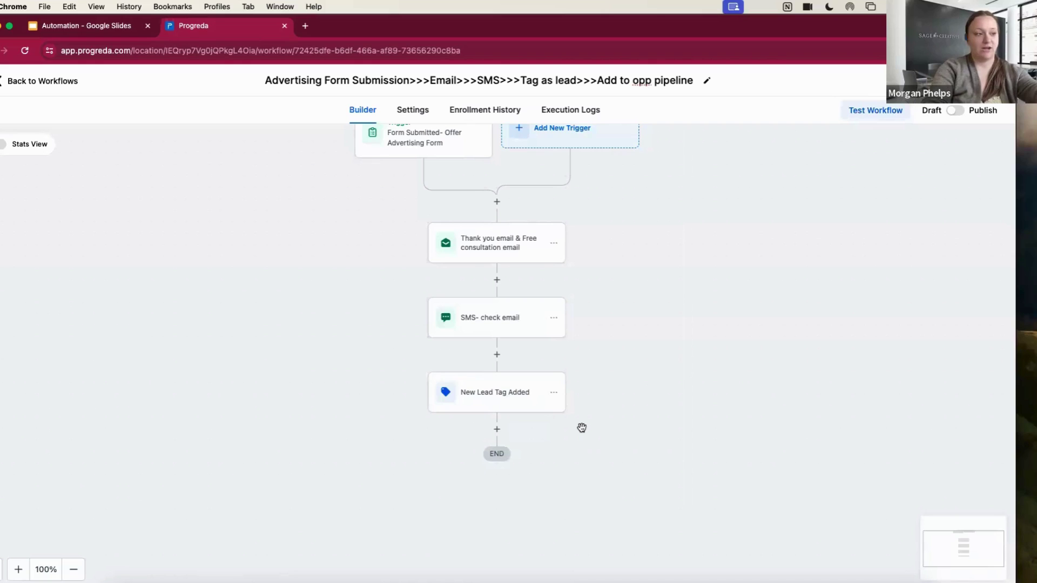
{"action": "scroll", "coordinate": [582, 428], "scroll_direction": "down", "scroll_amount": 2}
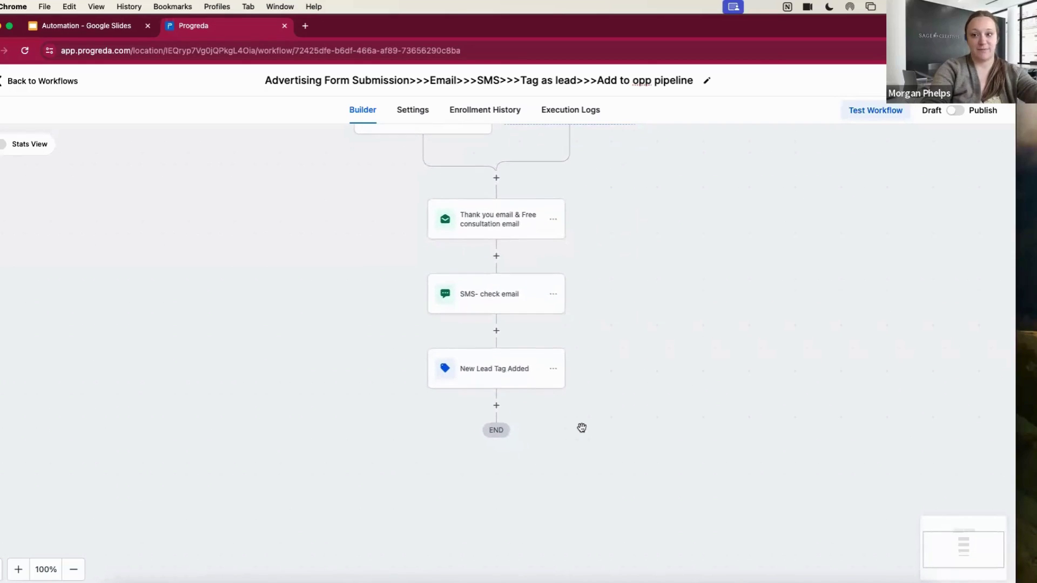
{"action": "scroll", "coordinate": [582, 428], "scroll_direction": "down", "scroll_amount": 2}
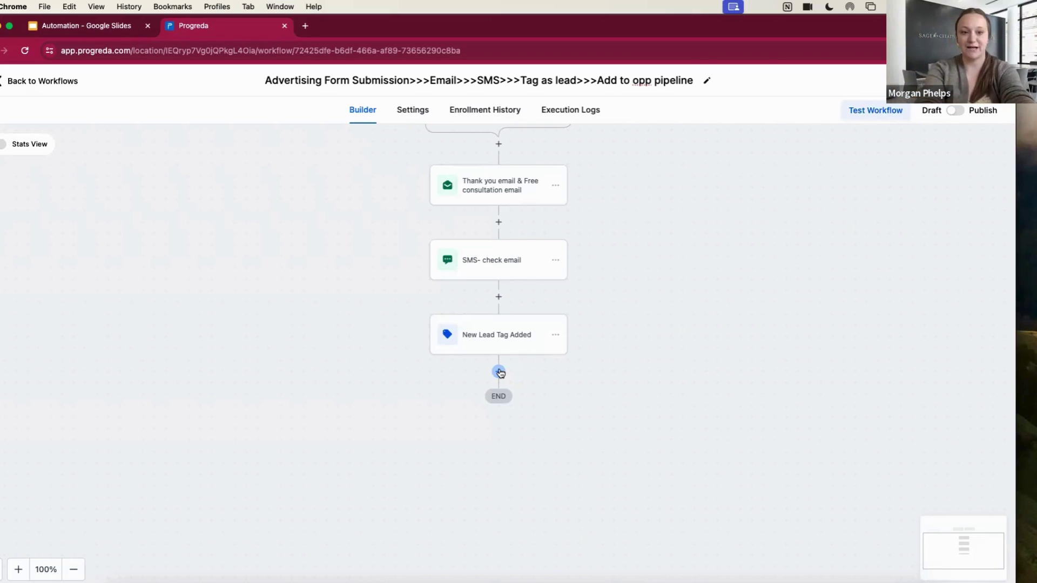
Add a Create Or Update Opportunity step using the Sales pipeline at stage New Lead from FB
{"action": "left_click", "coordinate": [499, 372]}
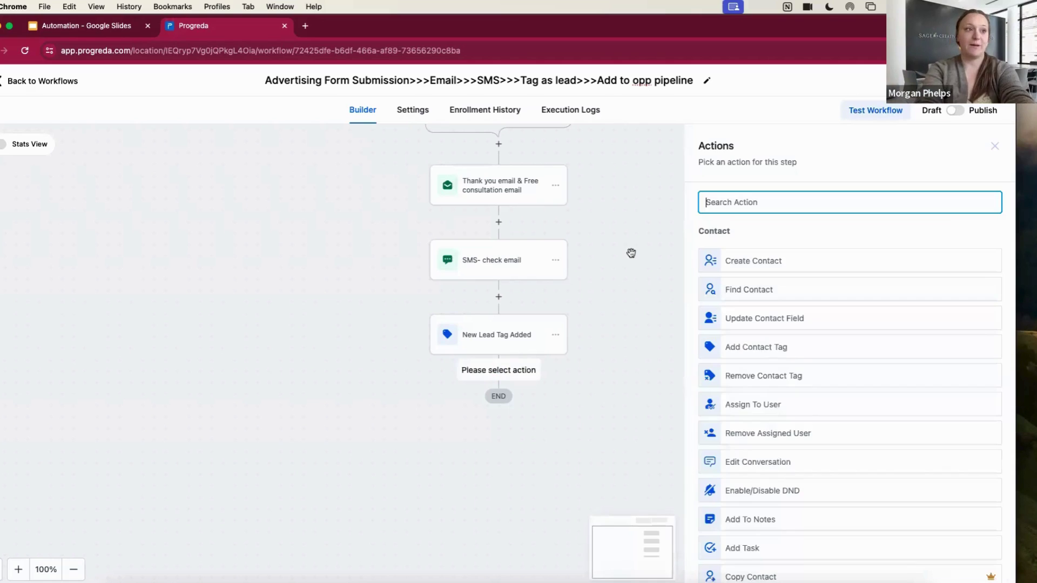
{"action": "type", "text": "opp"}
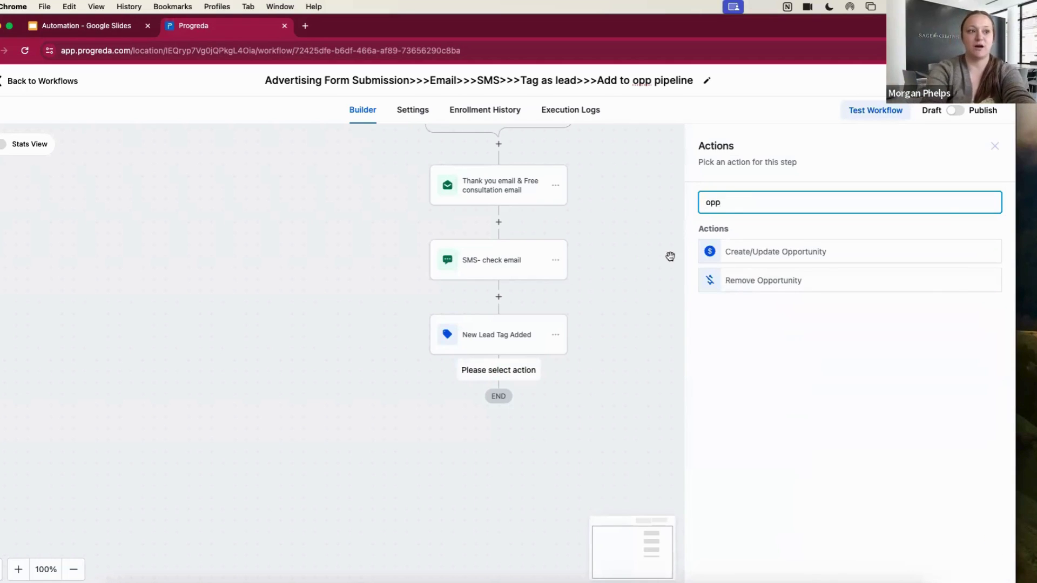
{"action": "left_click", "coordinate": [795, 256]}
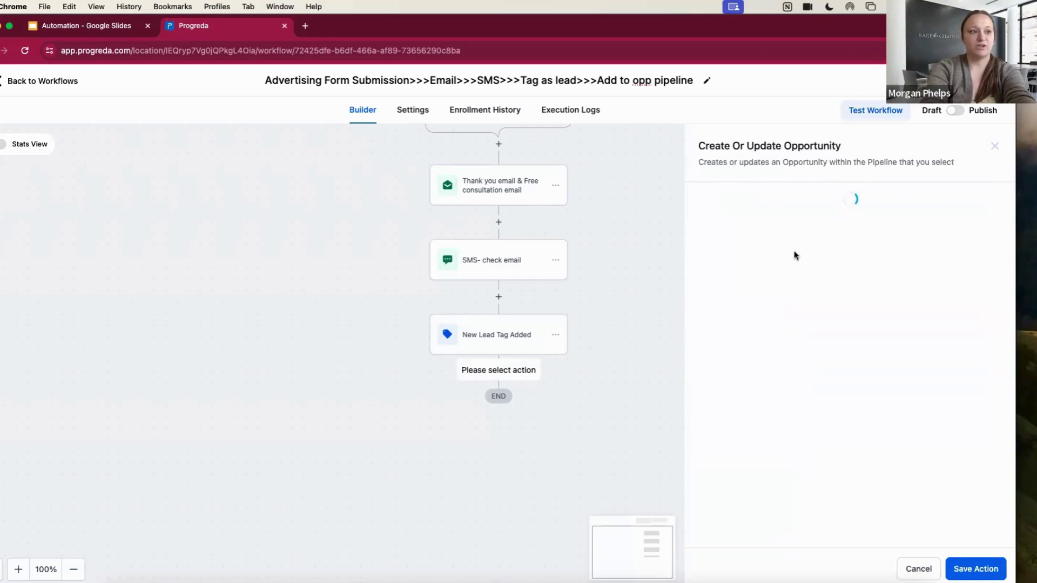
{"action": "left_click", "coordinate": [709, 276]}
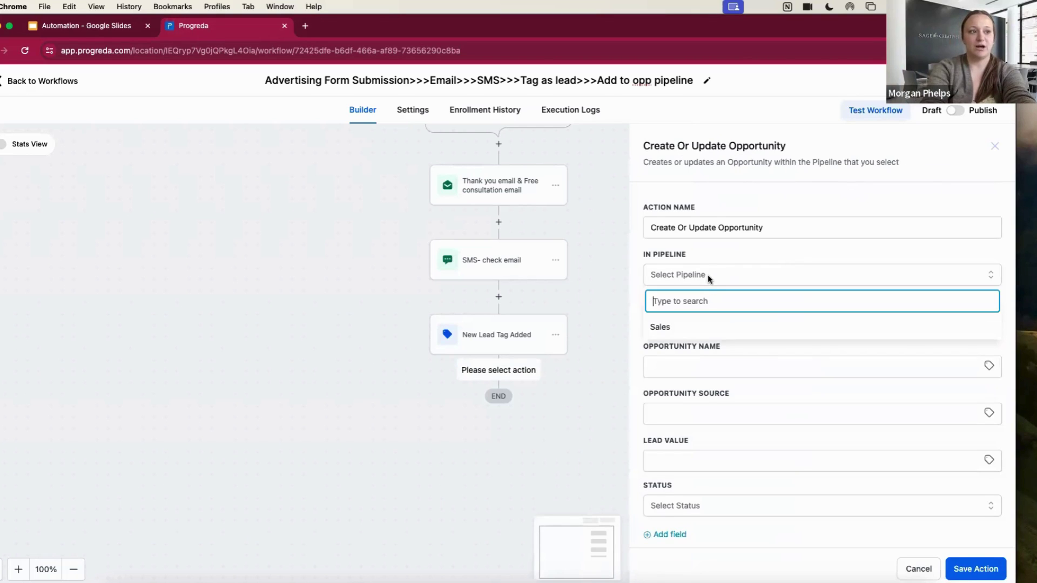
{"action": "left_click", "coordinate": [672, 327]}
{"action": "left_click", "coordinate": [674, 318]}
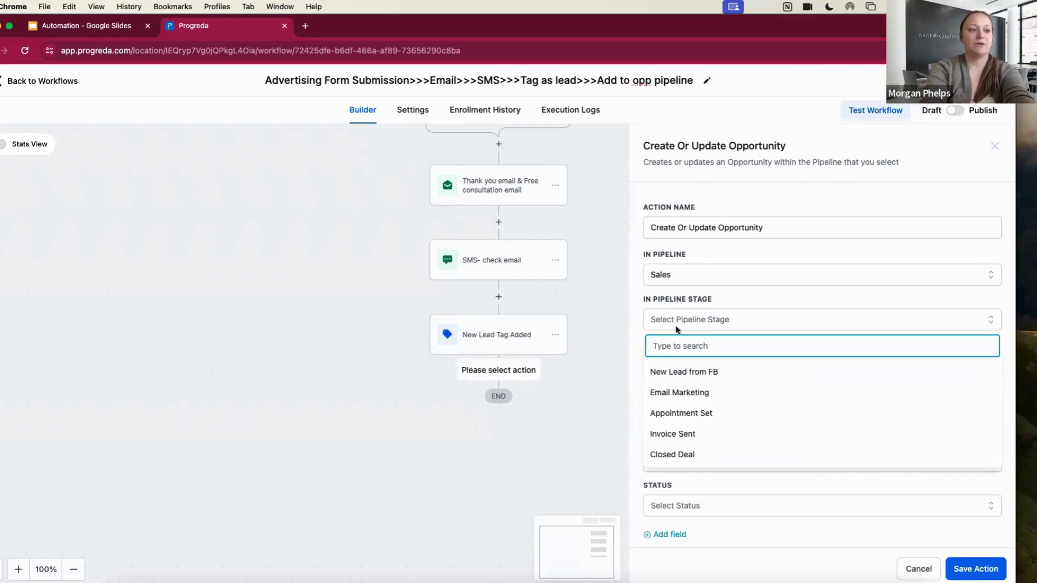
{"action": "left_click", "coordinate": [699, 379]}
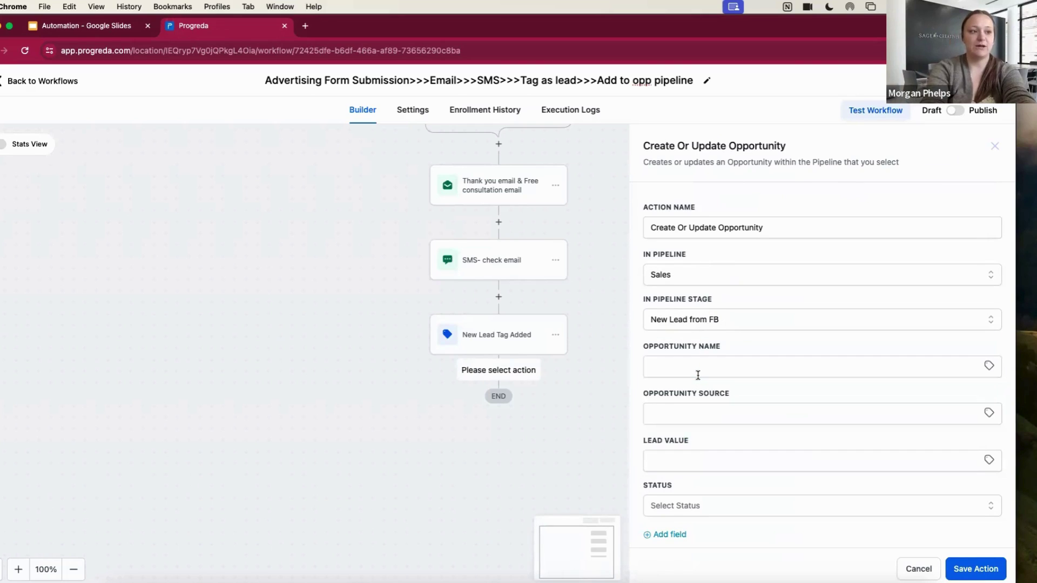
{"action": "scroll", "coordinate": [698, 375], "scroll_direction": "down", "scroll_amount": 1}
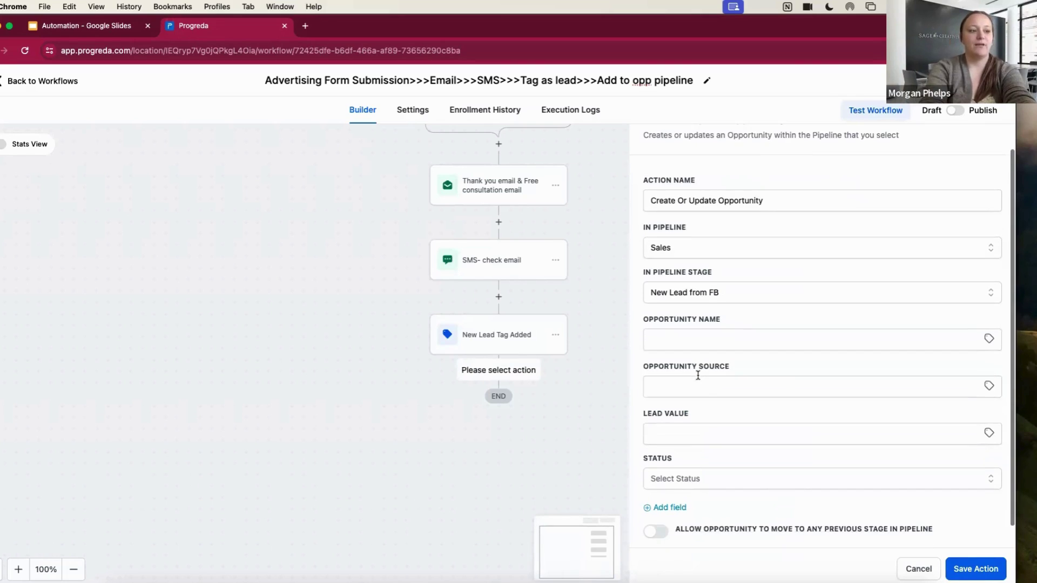
{"action": "left_click", "coordinate": [696, 431]}
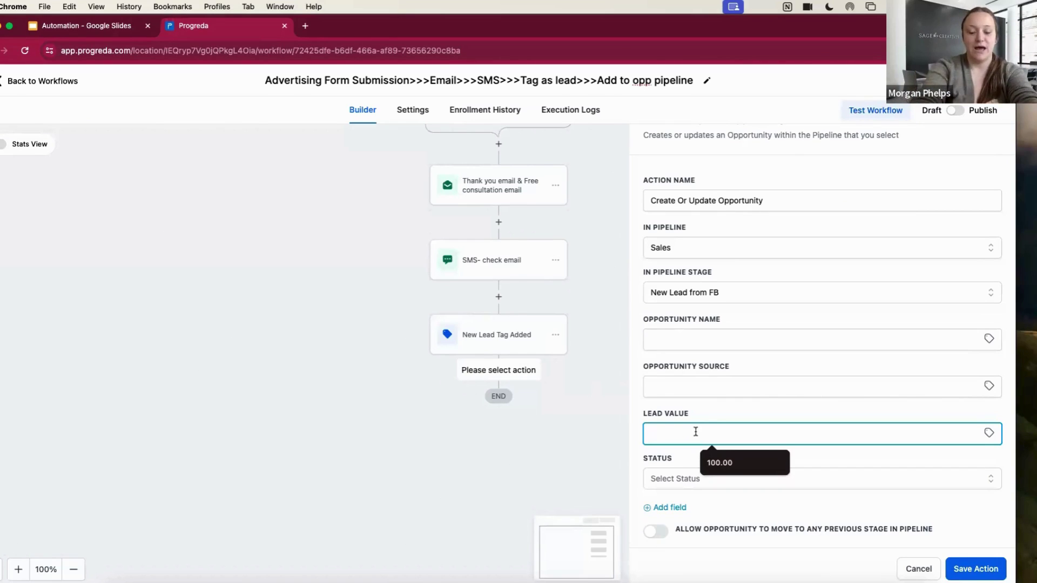
Try a 100.00 lead value, clear it again, and switch the browser to full screen
{"action": "type", "text": "100.00"}
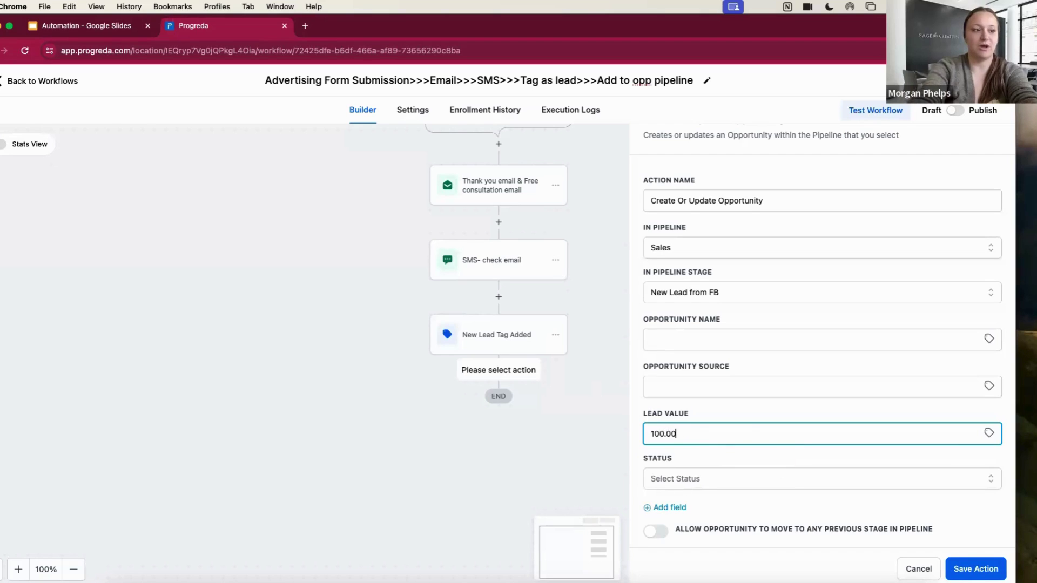
{"action": "left_click", "coordinate": [723, 465]}
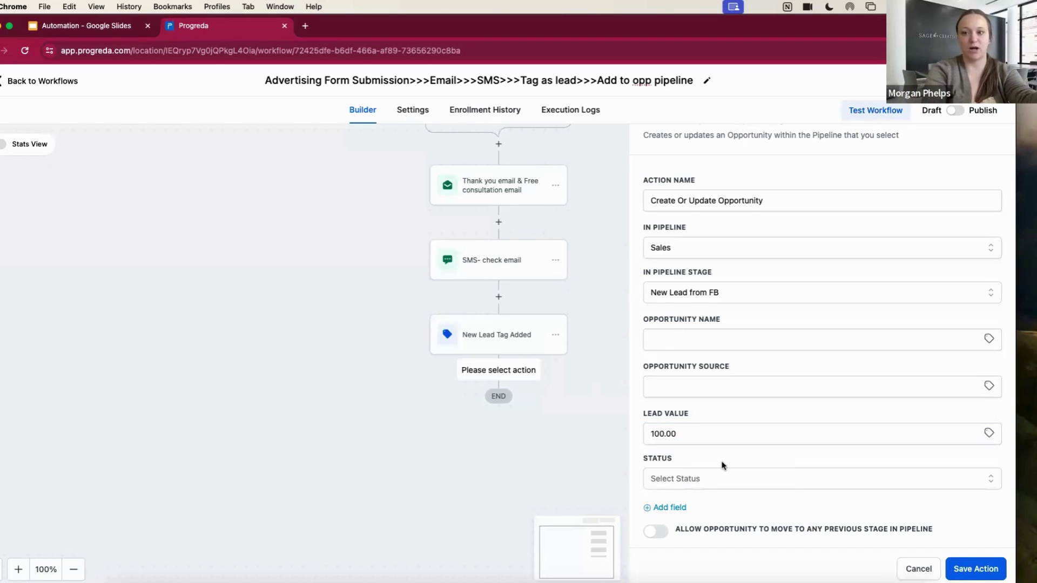
{"action": "double_click", "coordinate": [691, 433]}
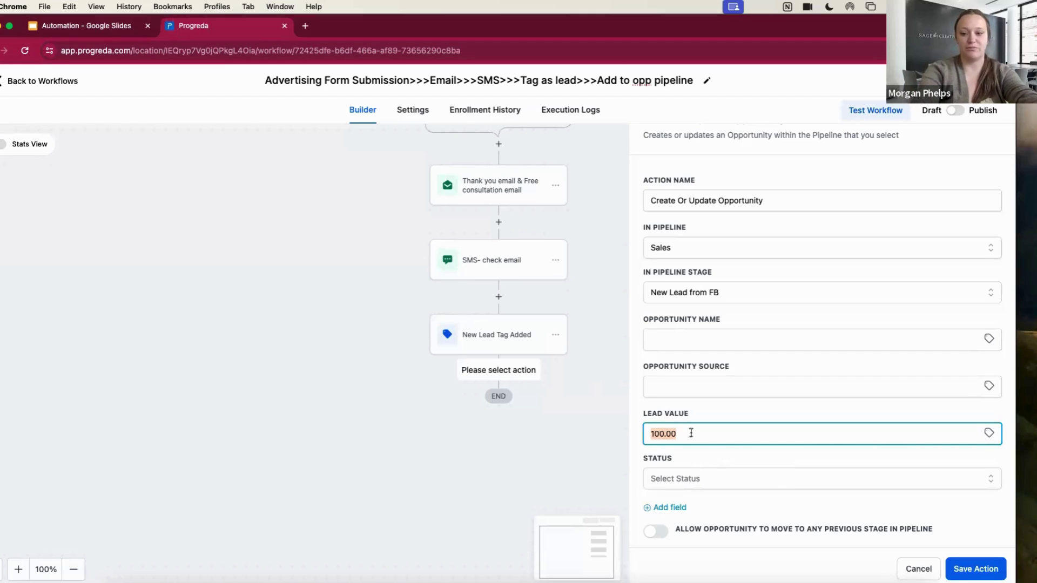
{"action": "key", "text": "BackSpace"}
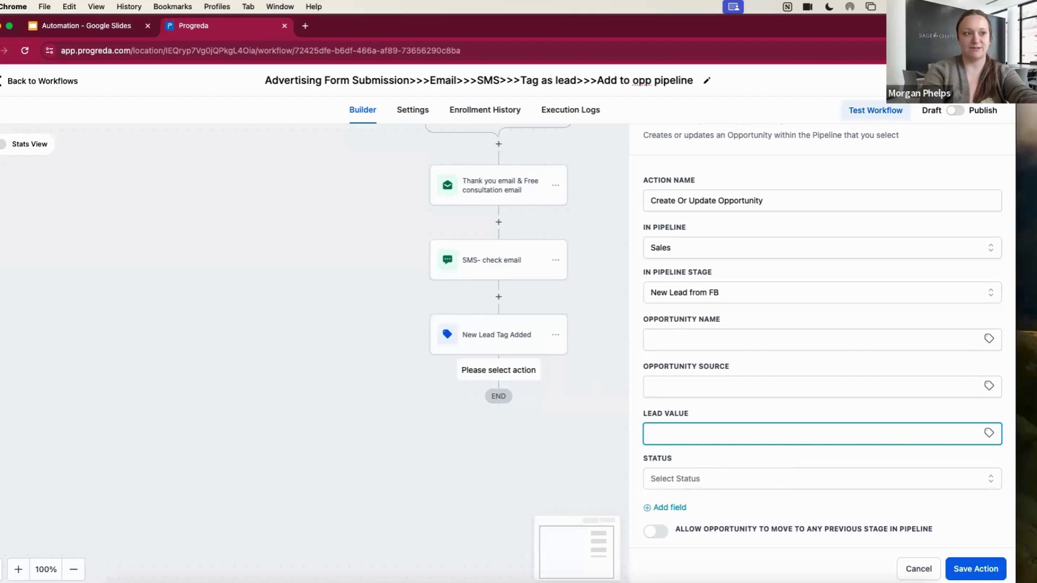
{"action": "left_click", "coordinate": [817, 342]}
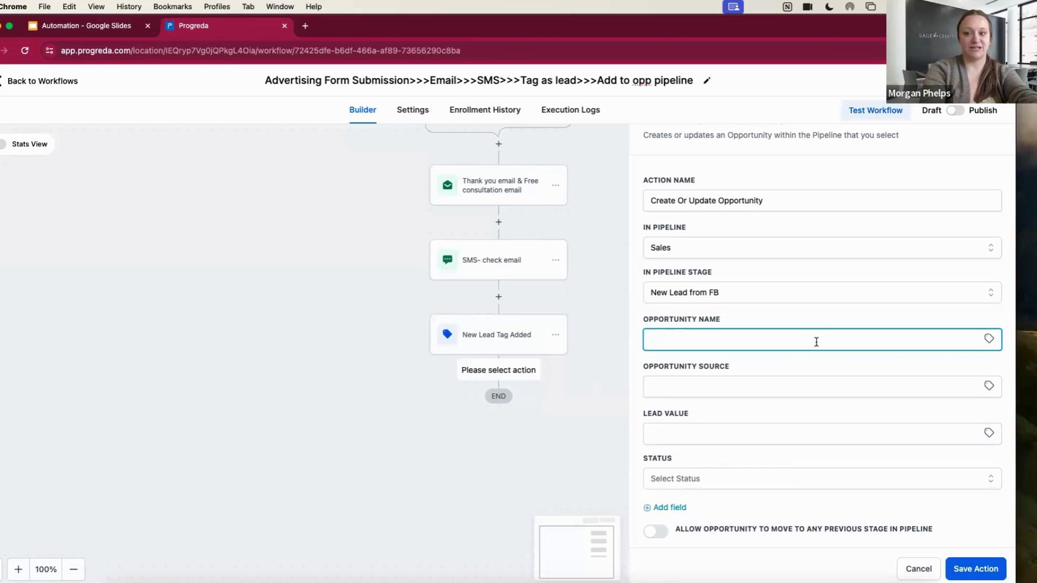
{"action": "left_click", "coordinate": [696, 390]}
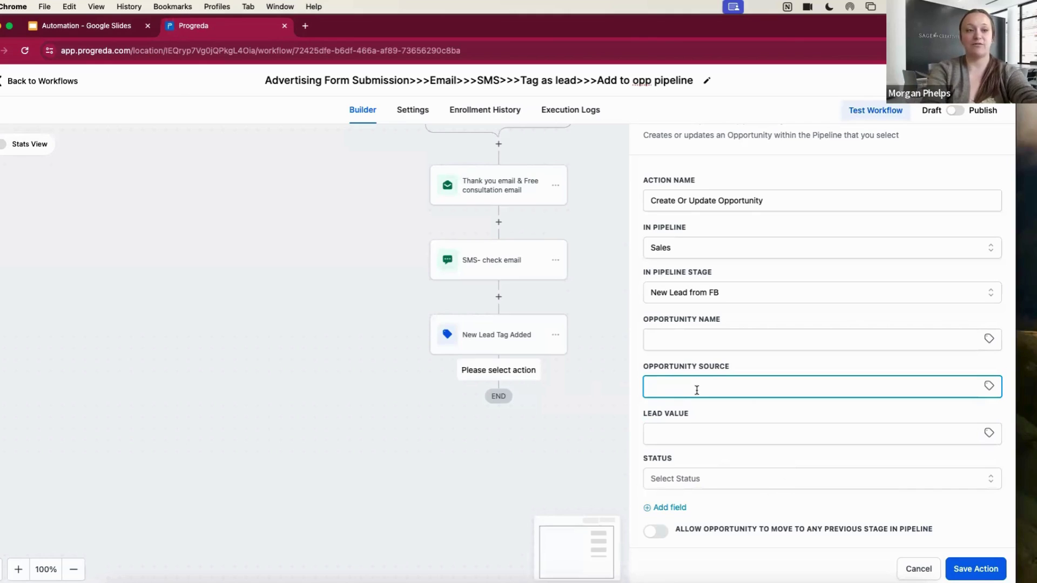
{"action": "left_click", "coordinate": [688, 336]}
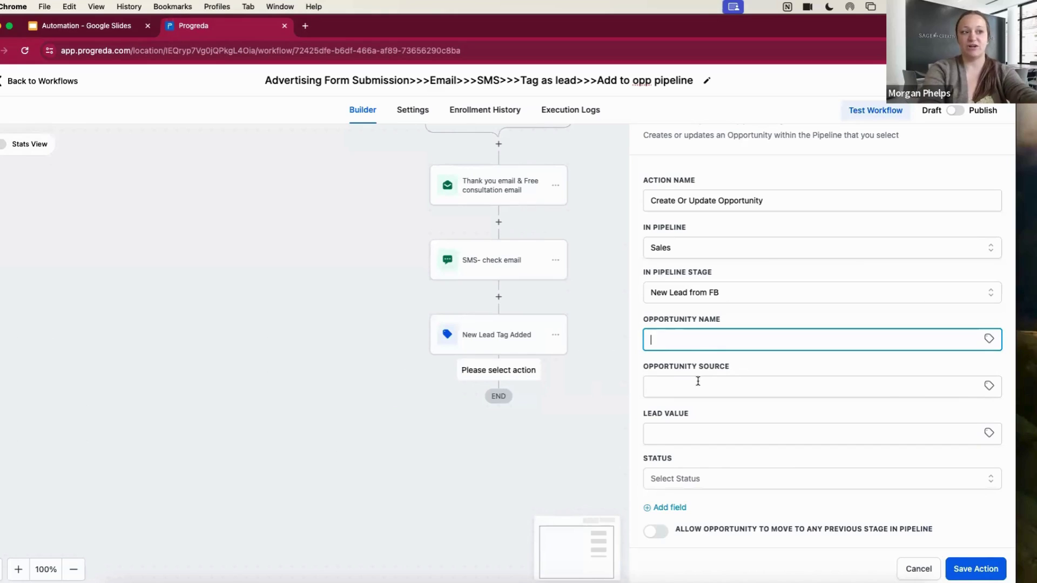
{"action": "left_click", "coordinate": [797, 387]}
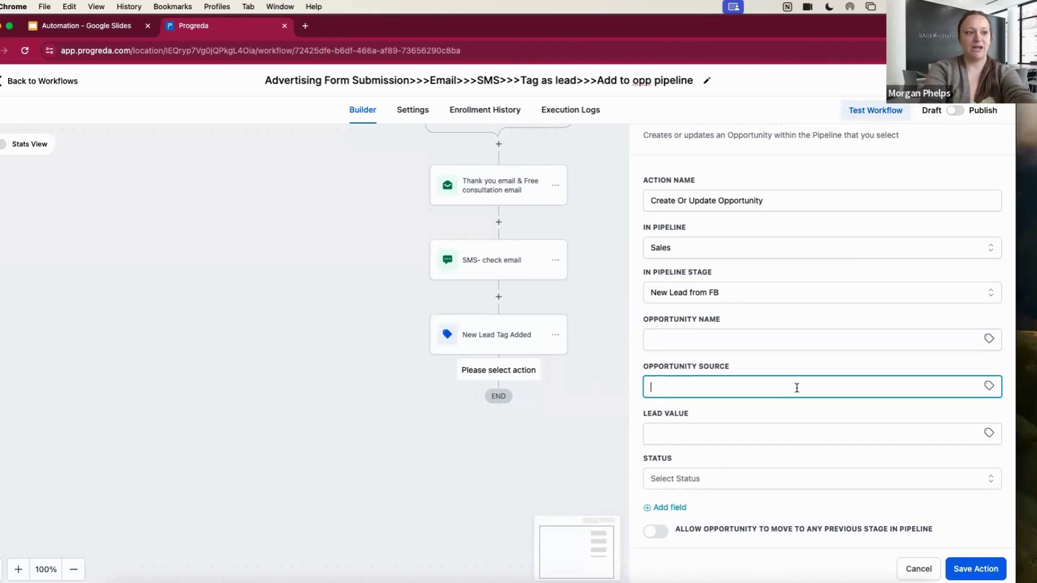
{"action": "key", "text": "super+ctrl+f"}
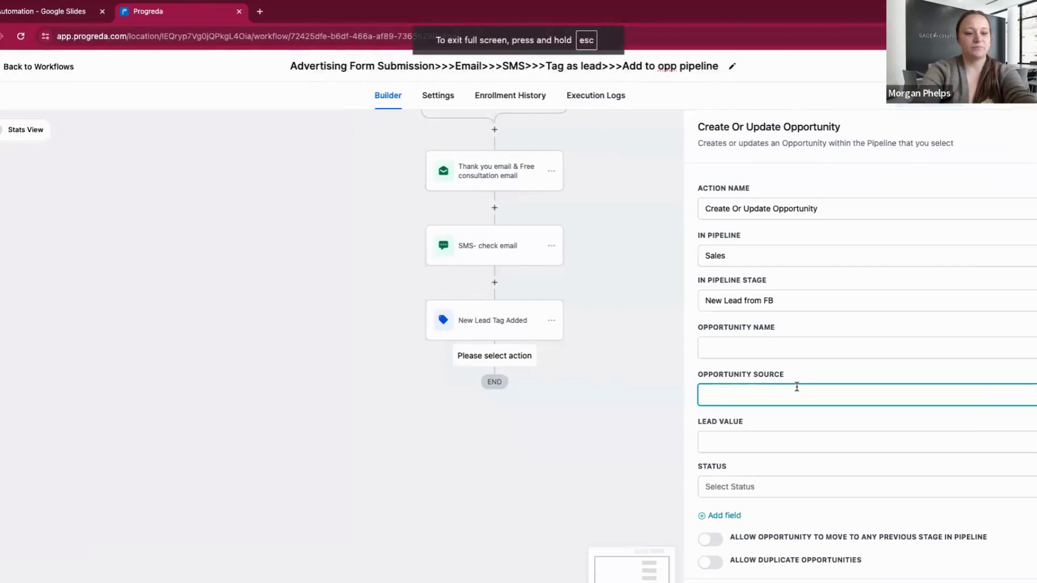
Set the opportunity source to 'FB Lead Ad' and reselect the Sales pipeline
{"action": "left_click", "coordinate": [804, 347]}
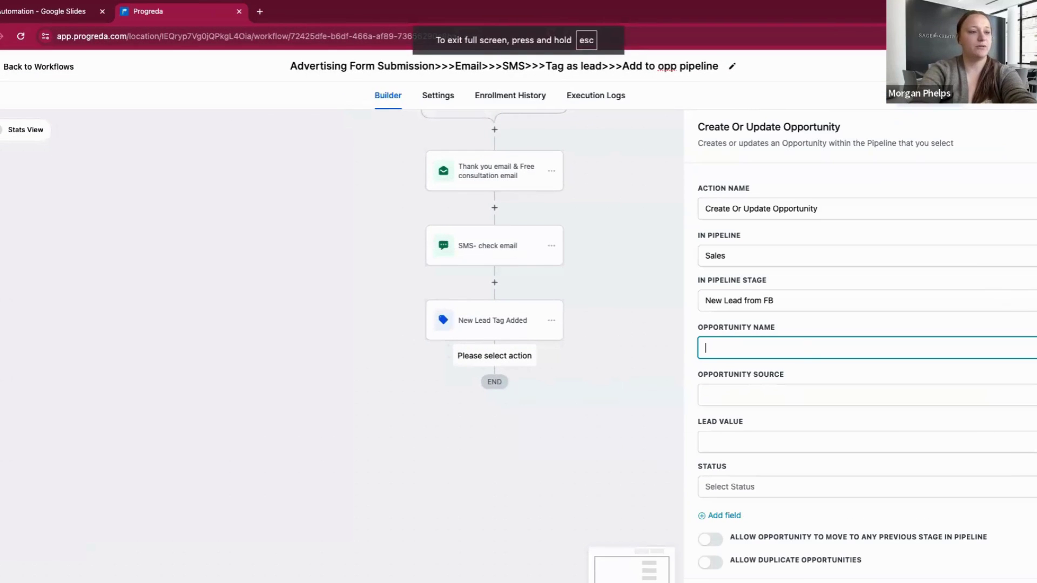
{"action": "type", "text": "FBLea"}
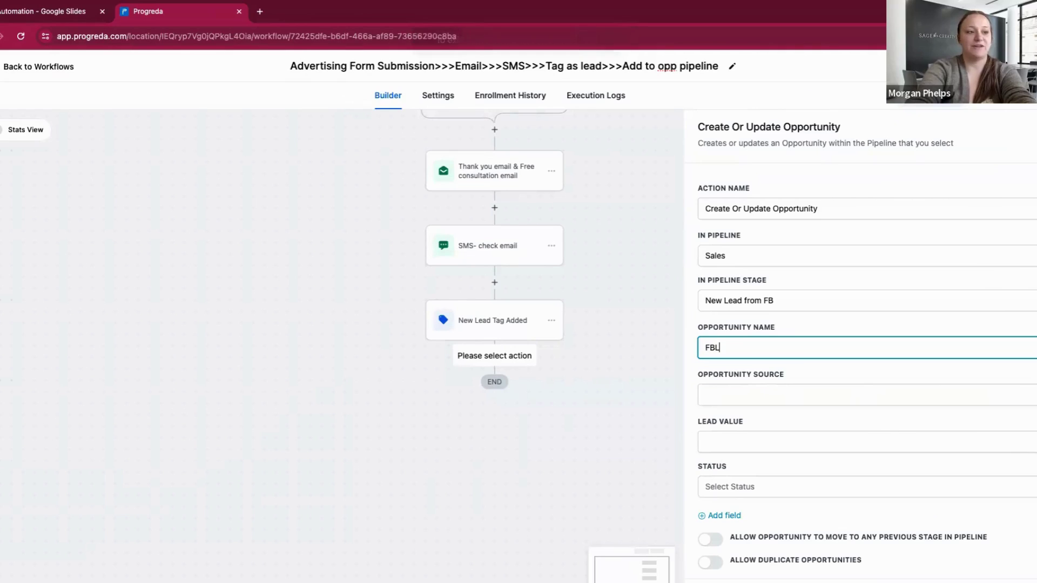
{"action": "key", "text": "BackSpace"}
{"action": "key", "text": "BackSpace"}
{"action": "key", "text": "BackSpace"}
{"action": "type", "text": "Lead Ad"}
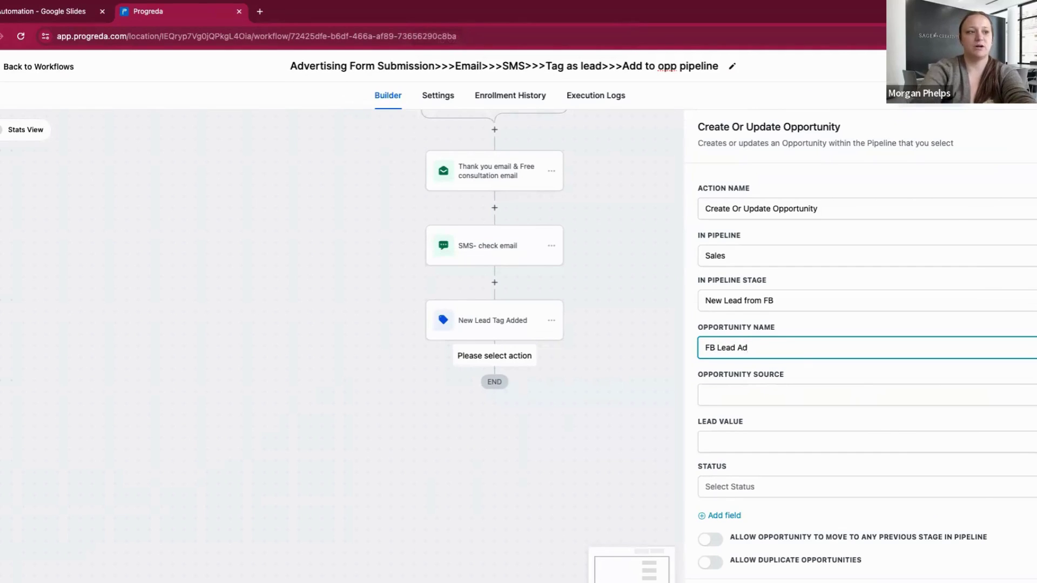
{"action": "triple_click", "coordinate": [729, 347]}
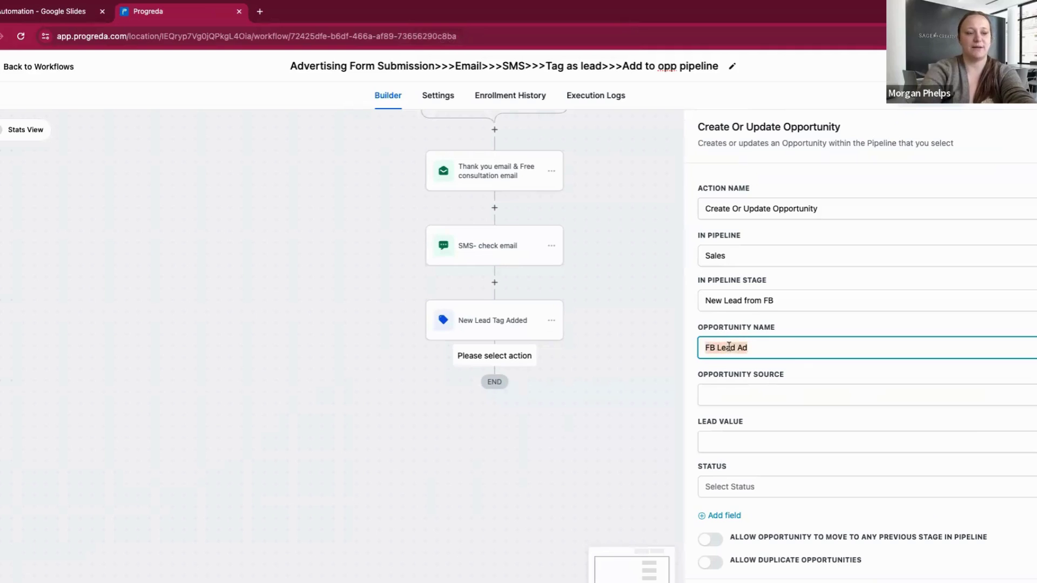
{"action": "key", "text": "ctrl+x"}
{"action": "left_click", "coordinate": [741, 393]}
{"action": "key", "text": "ctrl+v"}
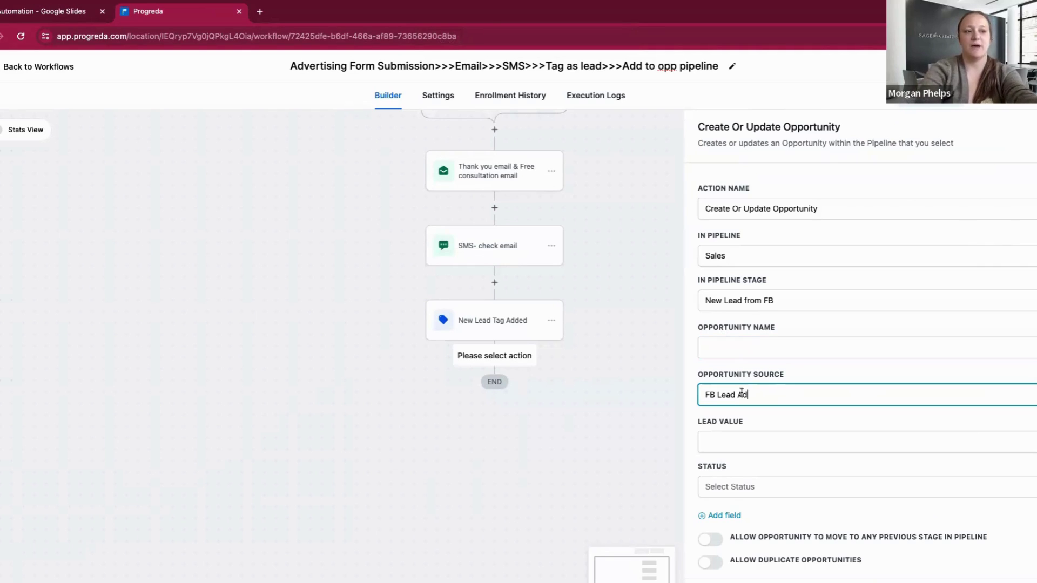
{"action": "left_click", "coordinate": [961, 258]}
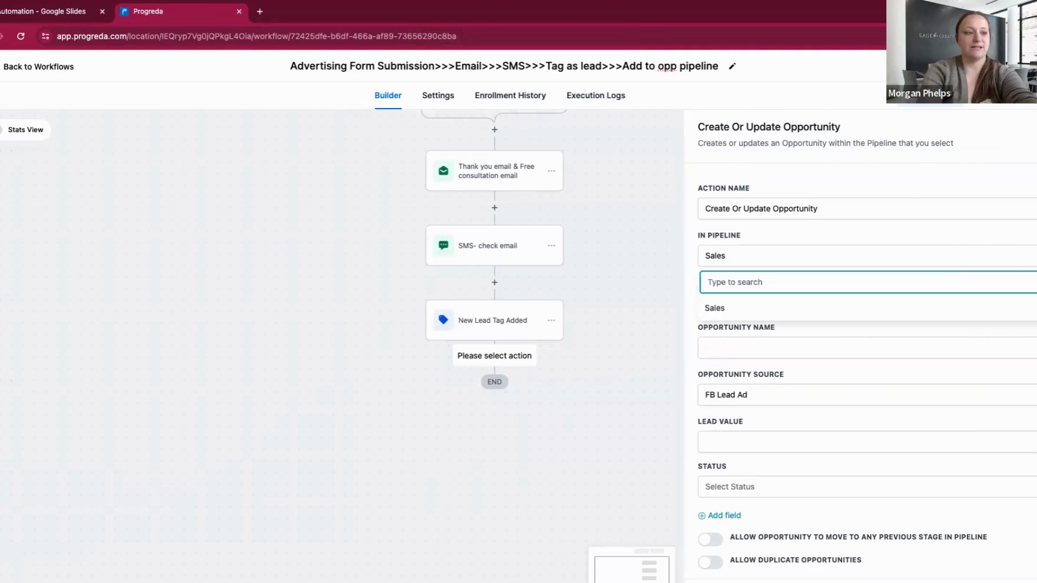
{"action": "left_click", "coordinate": [724, 309]}
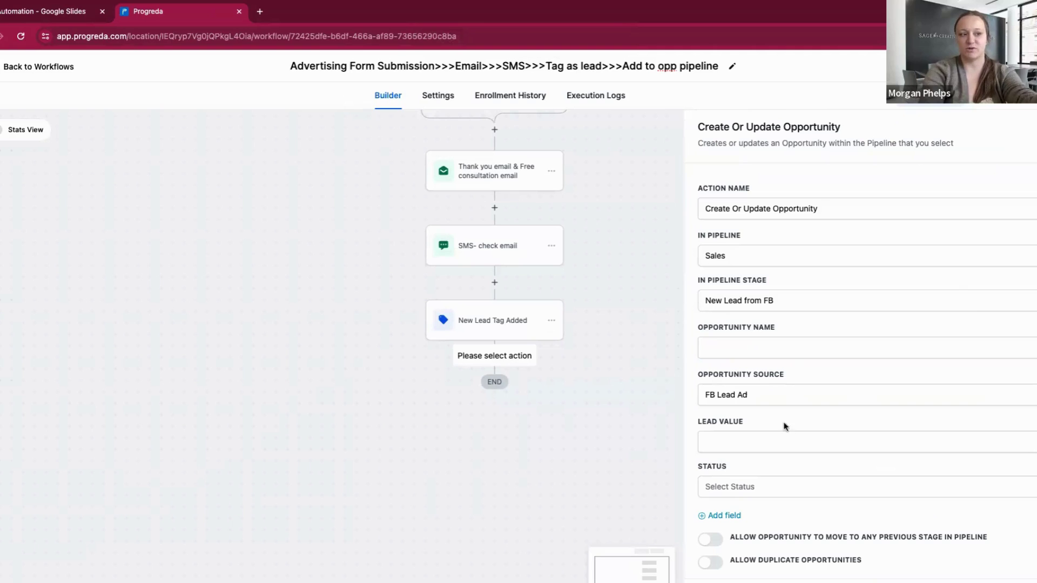
Rename the opportunity action 'Add to New Lead From FB Pipeline stage'
{"action": "scroll", "coordinate": [951, 512], "scroll_direction": "up", "scroll_amount": 1}
{"action": "left_click", "coordinate": [727, 211]}
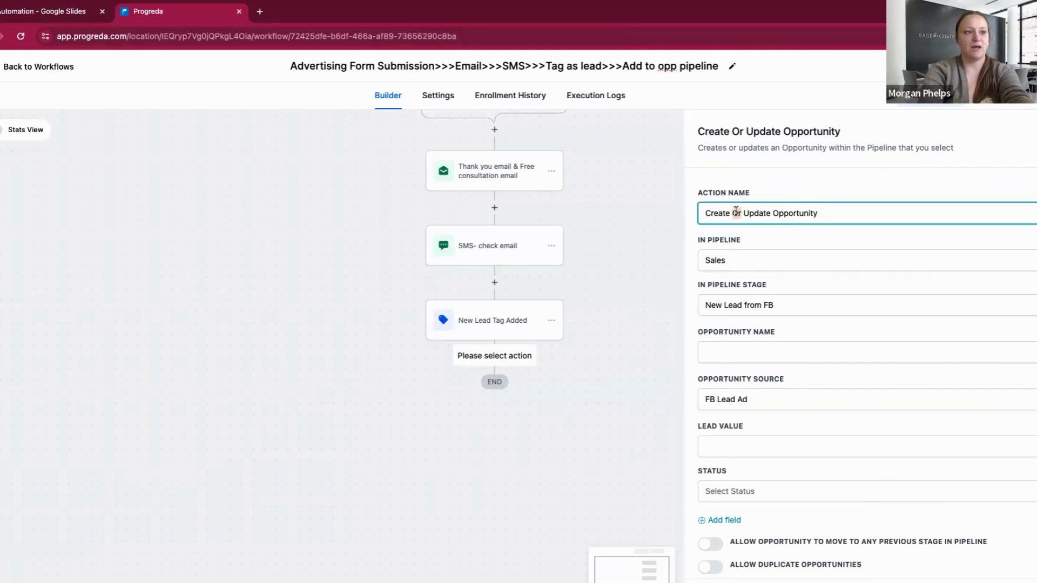
{"action": "key", "text": "ctrl+a"}
{"action": "type", "text": "Add to Nwe"}
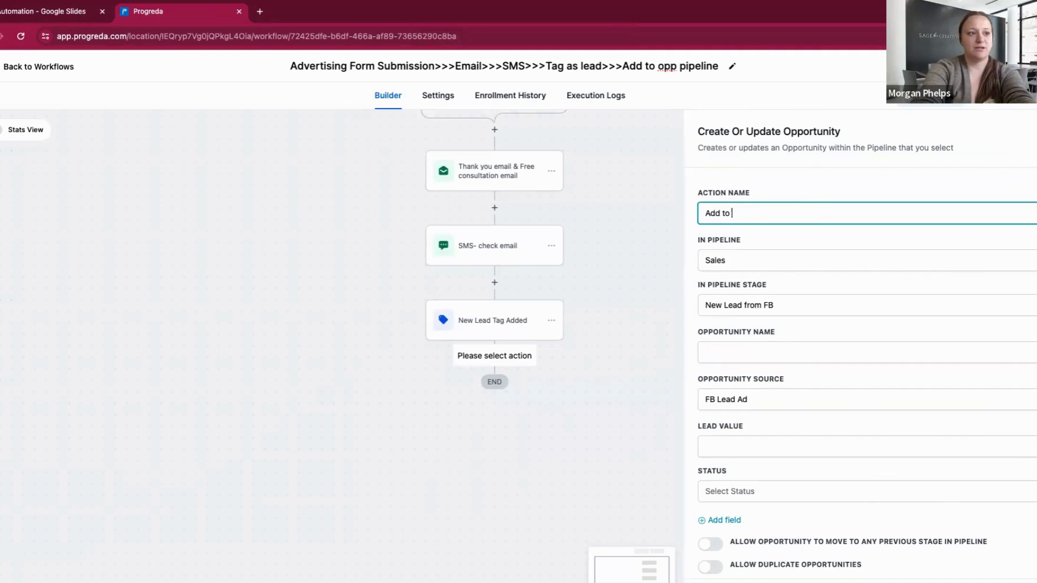
{"action": "key", "text": "BackSpace"}
{"action": "key", "text": "BackSpace"}
{"action": "key", "text": "BackSpace"}
{"action": "type", "text": "New L"}
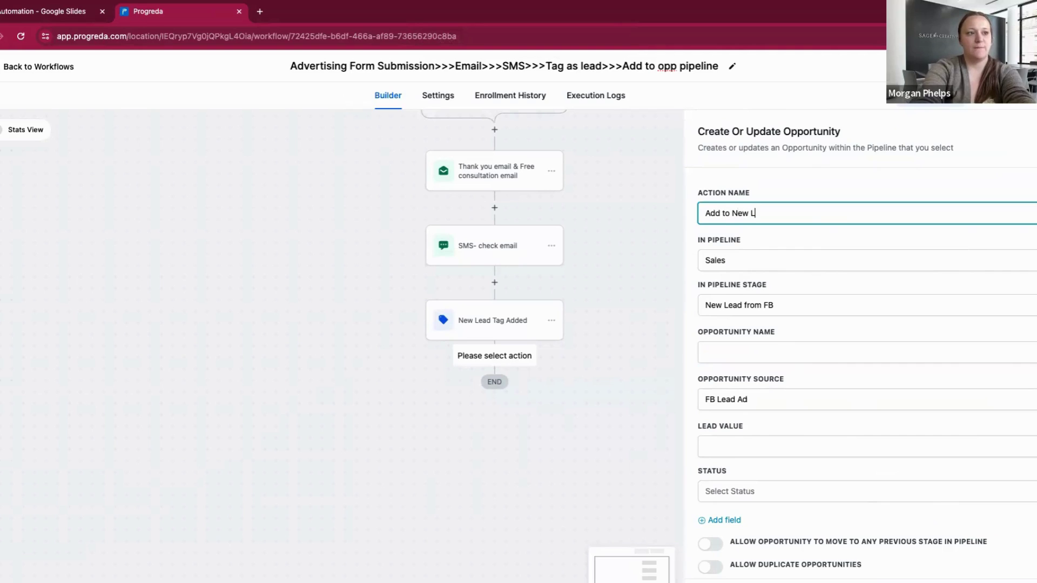
{"action": "type", "text": "ead From"}
{"action": "key", "text": "BackSpace"}
{"action": "key", "text": "BackSpace"}
{"action": "type", "text": "om FBP"}
{"action": "key", "text": "BackSpace"}
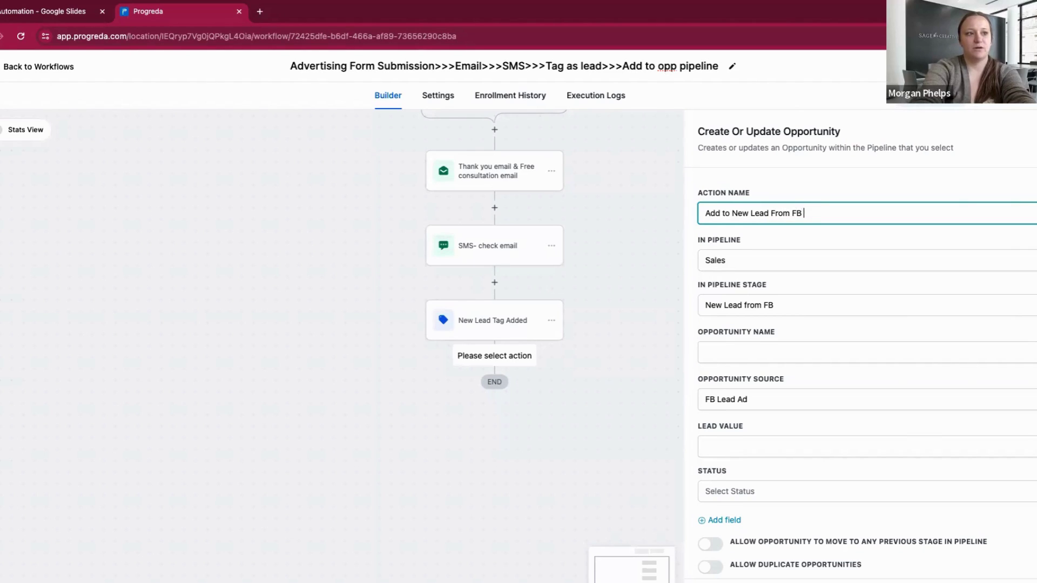
{"action": "type", "text": "Plipeline stage"}
Save the opportunity action and the updated workflow
{"action": "left_click", "coordinate": [1016, 571]}
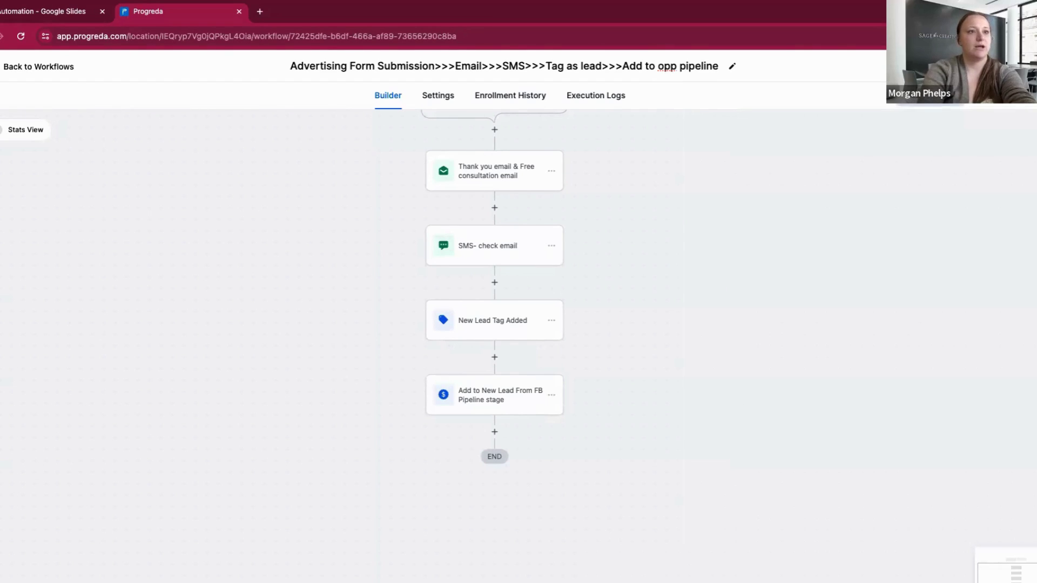
{"action": "left_click", "coordinate": [1009, 67]}
{"action": "left_click", "coordinate": [2, 6]}
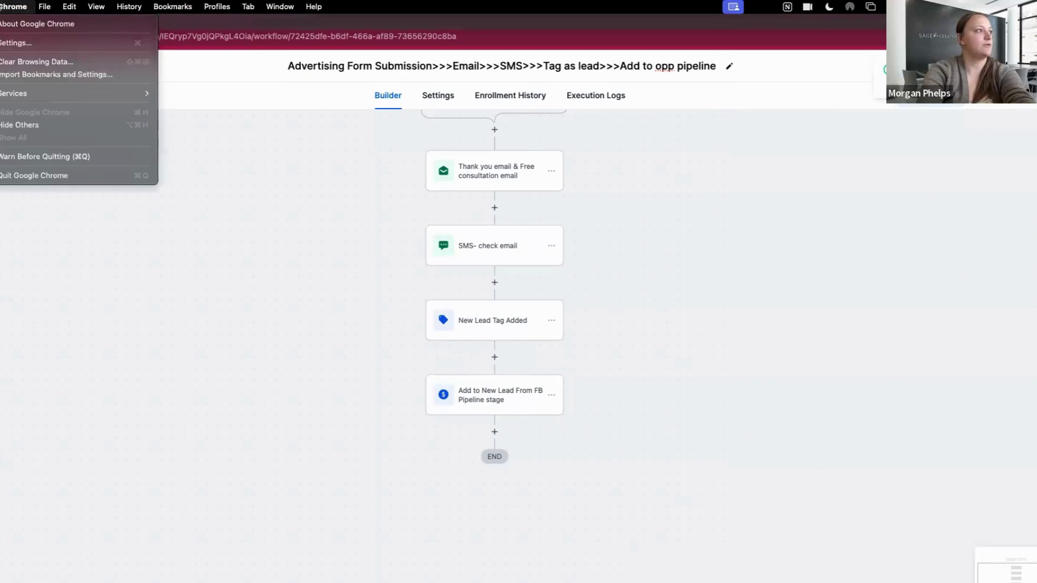
{"action": "left_click", "coordinate": [3, 7]}
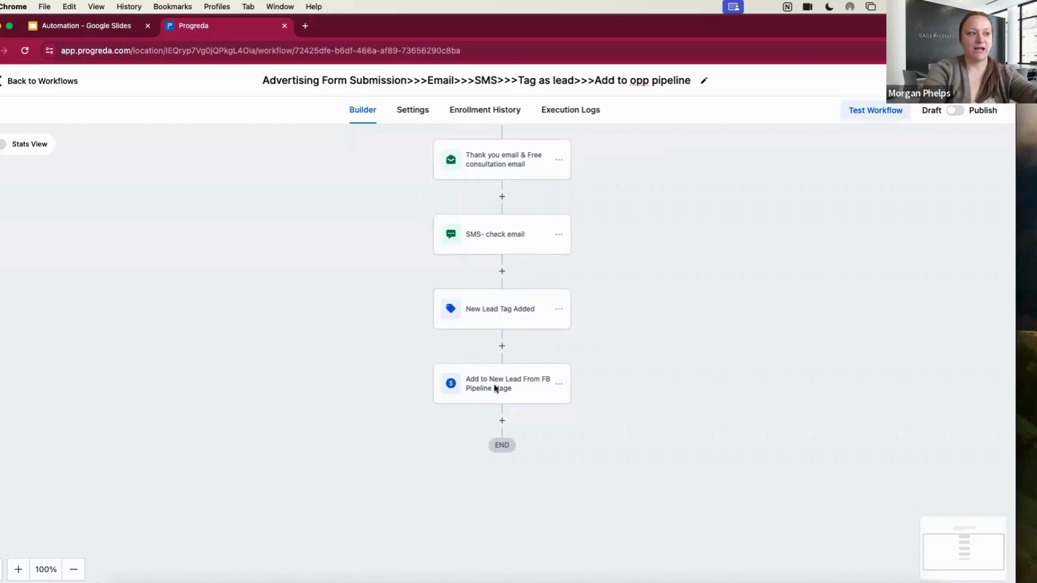
Review the workflow canvas and switch the workflow back to Draft
{"action": "scroll", "coordinate": [508, 384], "scroll_direction": "up", "scroll_amount": 2}
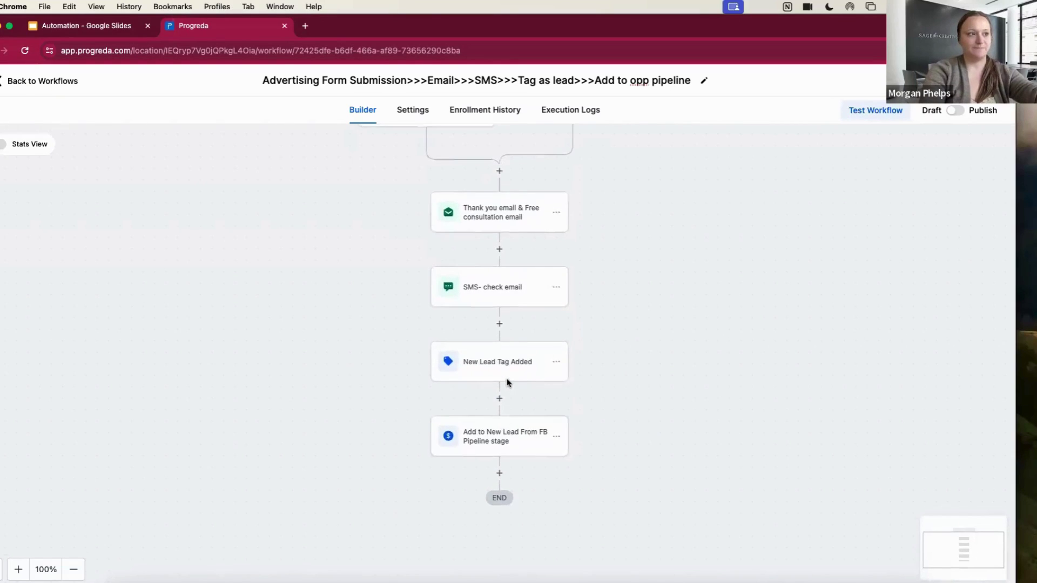
{"action": "scroll", "coordinate": [507, 384], "scroll_direction": "up", "scroll_amount": 4}
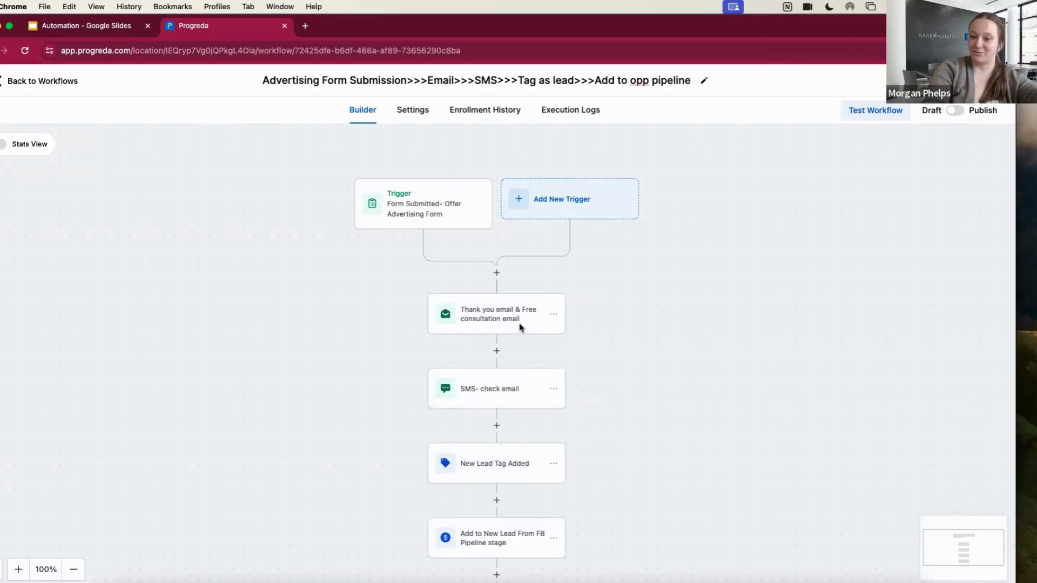
{"action": "scroll", "coordinate": [520, 327], "scroll_direction": "down", "scroll_amount": 3}
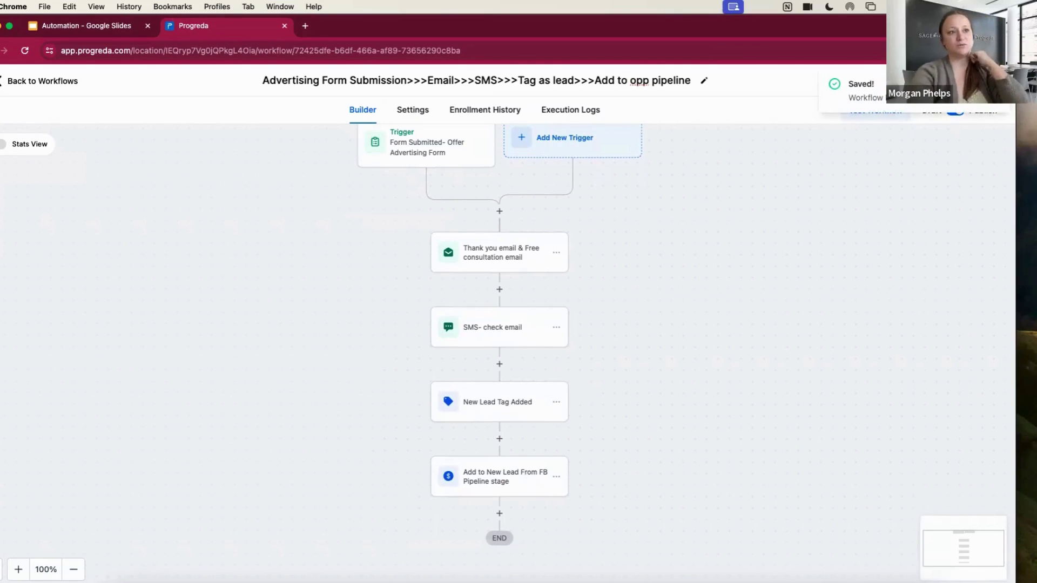
{"action": "left_click", "coordinate": [961, 114]}
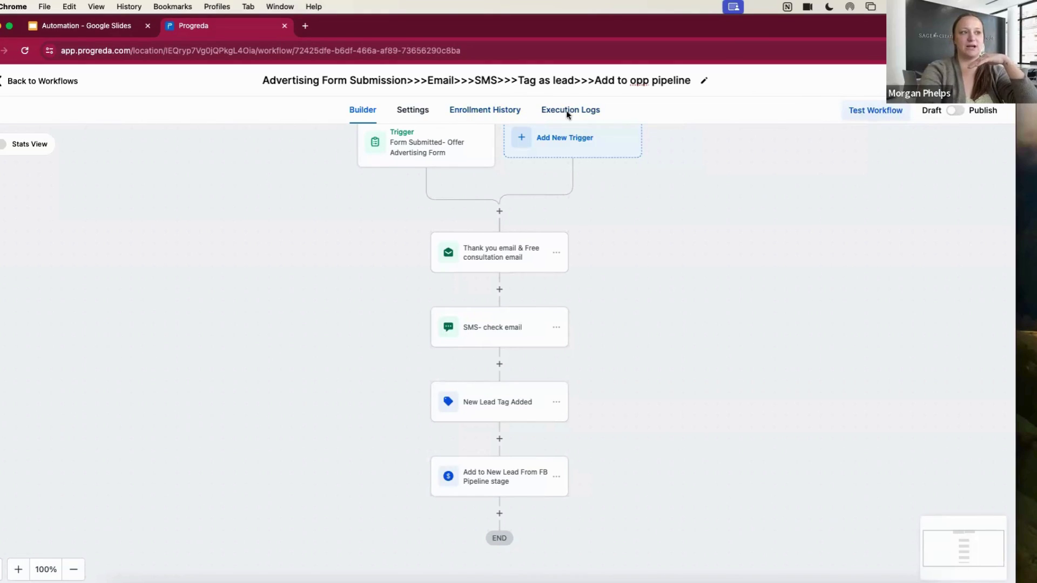
View the advertising workflow's enrollment history, then the Speak More Now Newsletter Email Sequence's
{"action": "left_click", "coordinate": [484, 113]}
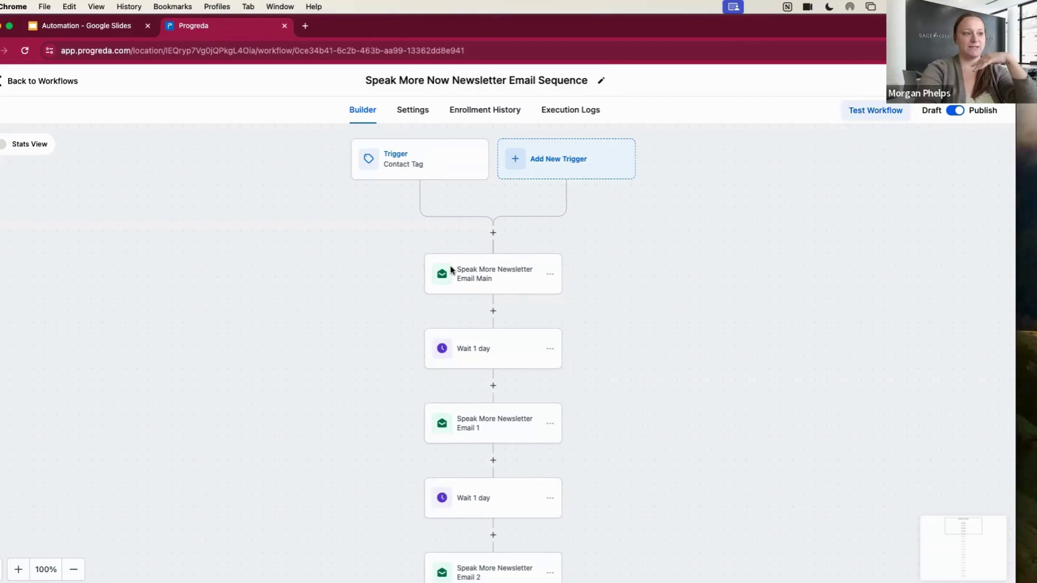
{"action": "left_click", "coordinate": [485, 111]}
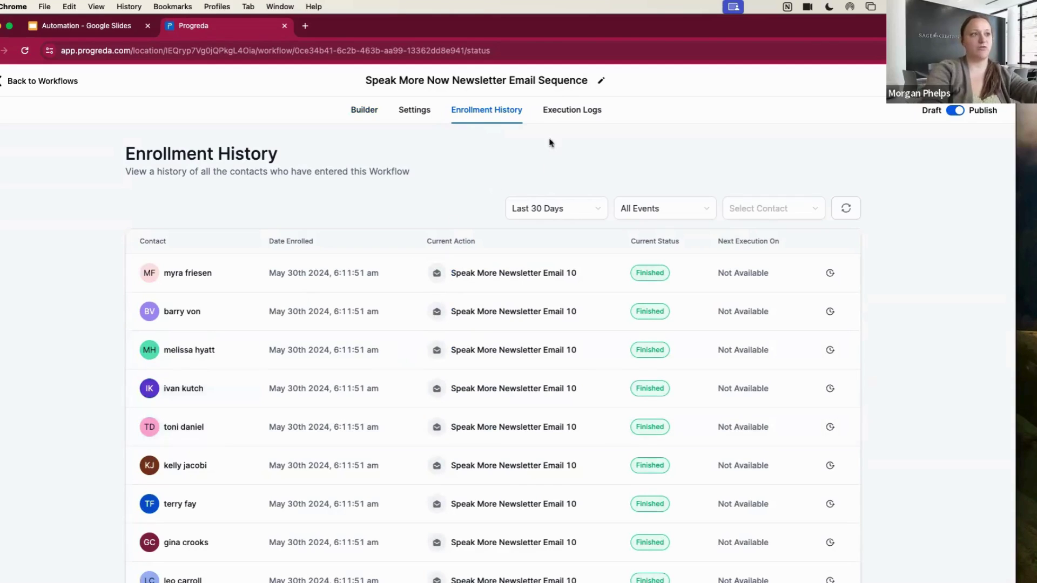
Open the newsletter's Execution Logs, filter to one contact, and open one execution's history
{"action": "left_click", "coordinate": [560, 110]}
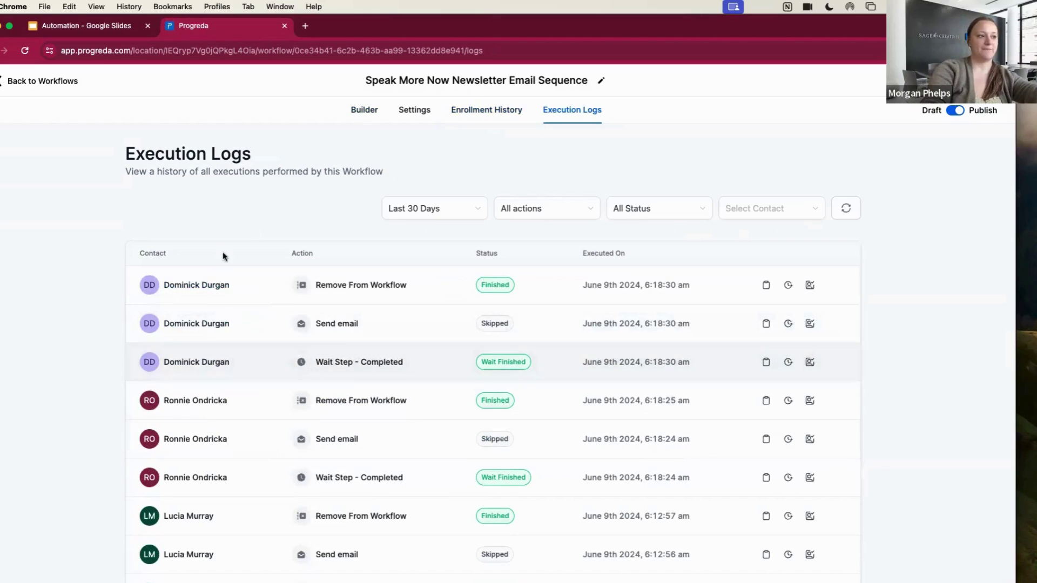
{"action": "scroll", "coordinate": [254, 413], "scroll_direction": "down", "scroll_amount": 3}
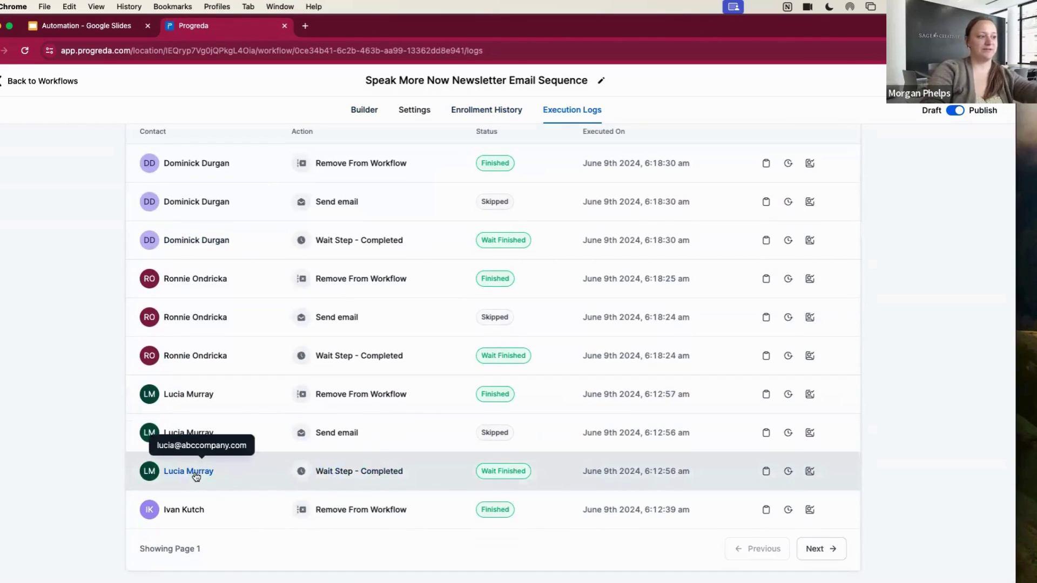
{"action": "mouse_move", "coordinate": [350, 477]}
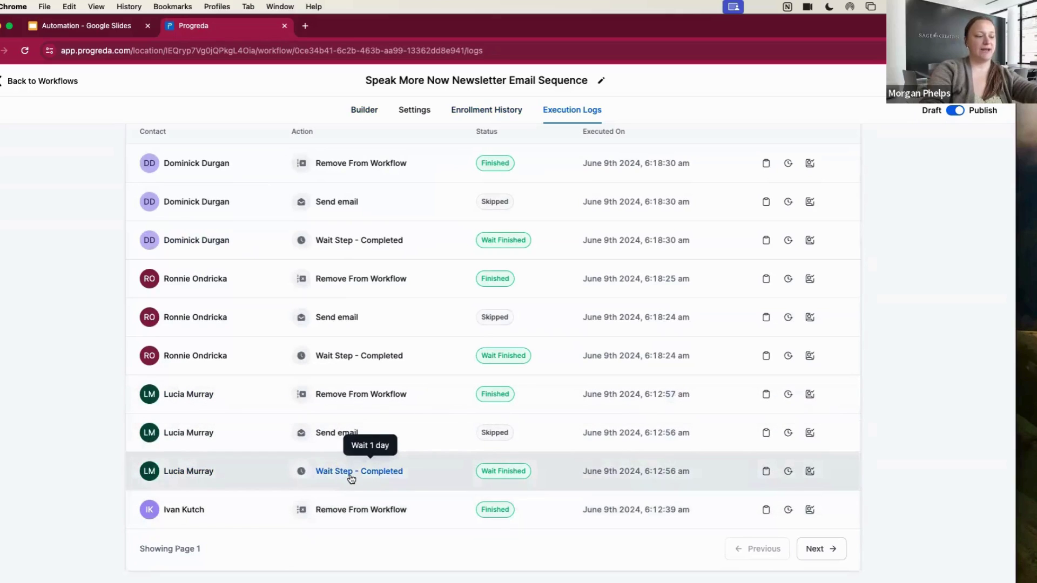
{"action": "left_click", "coordinate": [811, 432]}
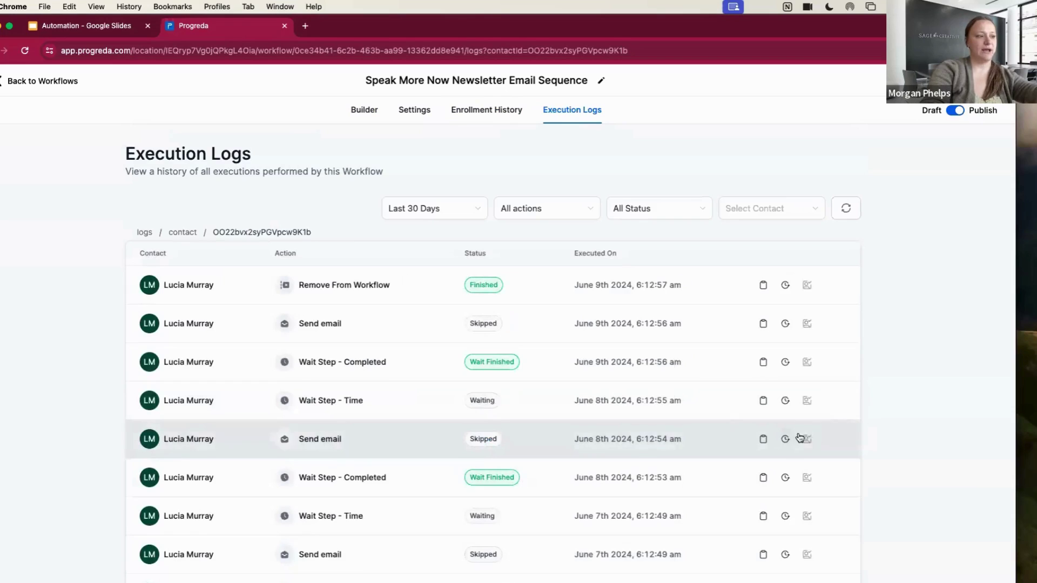
{"action": "scroll", "coordinate": [788, 435], "scroll_direction": "down", "scroll_amount": 3}
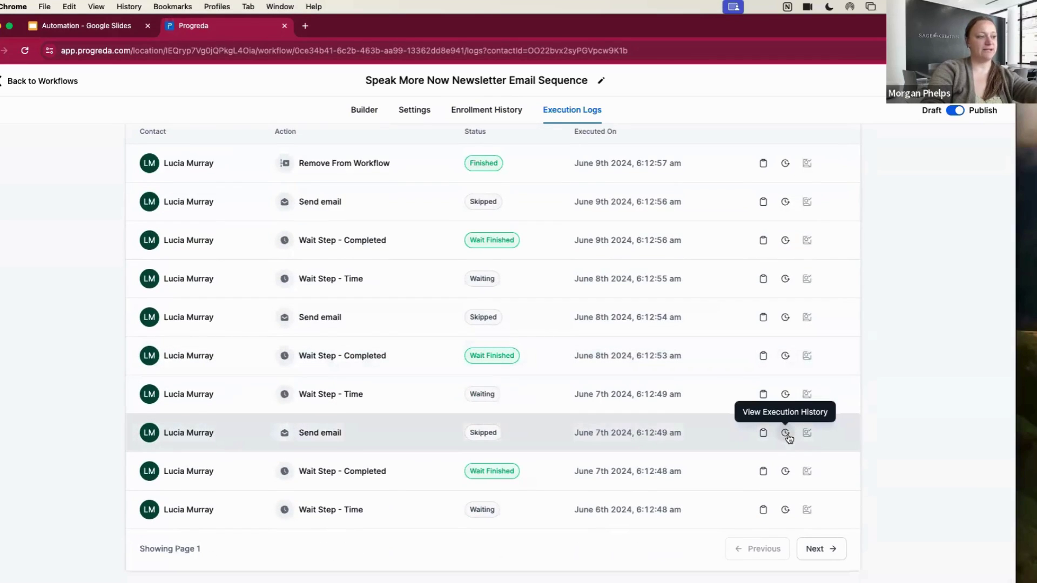
{"action": "scroll", "coordinate": [790, 448], "scroll_direction": "up", "scroll_amount": 1}
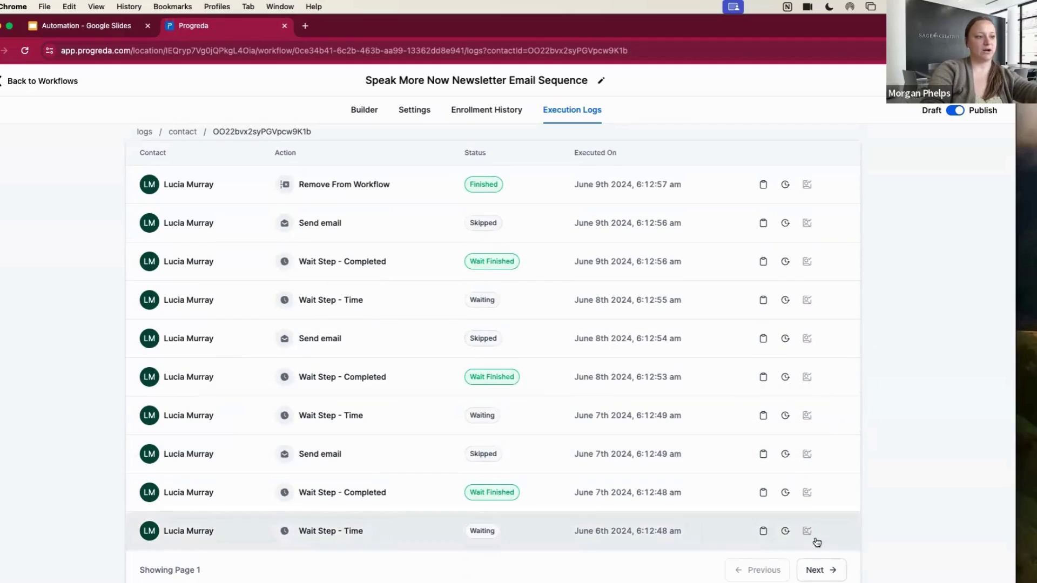
{"action": "left_click", "coordinate": [788, 457]}
{"action": "scroll", "coordinate": [789, 460], "scroll_direction": "down", "scroll_amount": 2}
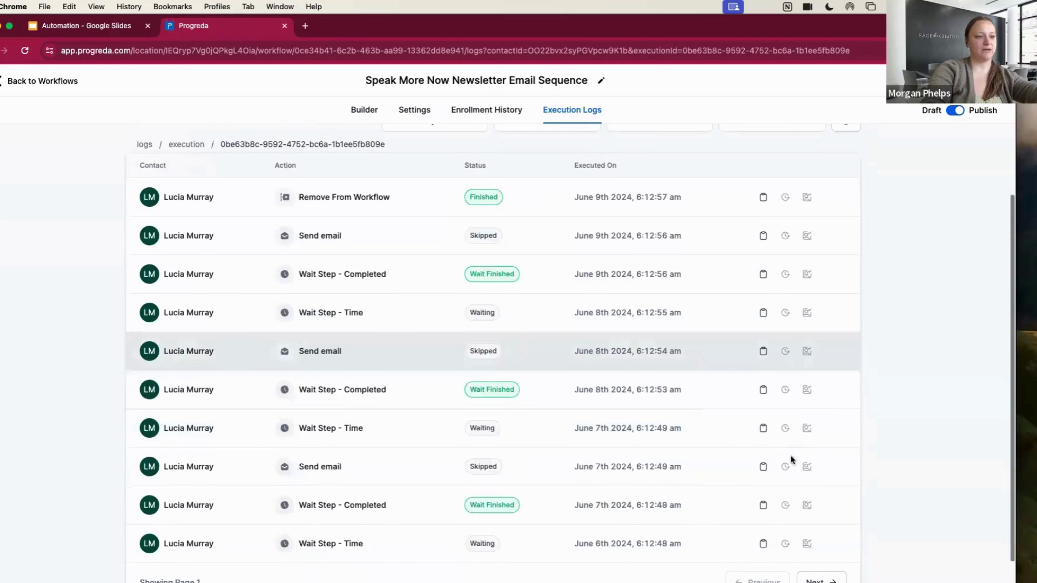
Review the skipped email's Invalid email reason and the contact's address, then return to Enrollment History
{"action": "left_click", "coordinate": [763, 467]}
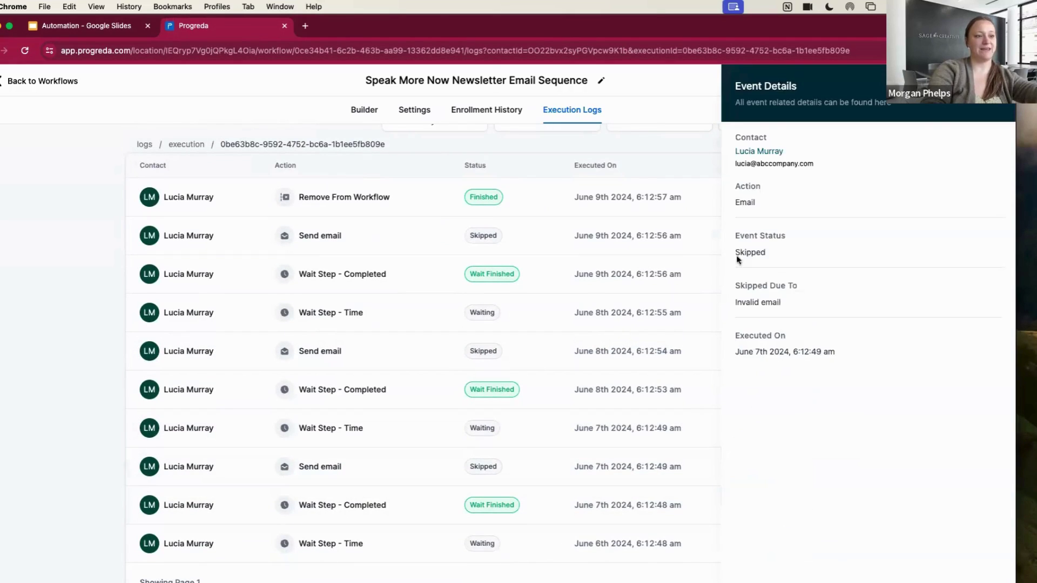
{"action": "left_click_drag", "start_coordinate": [734, 303], "coordinate": [795, 304]}
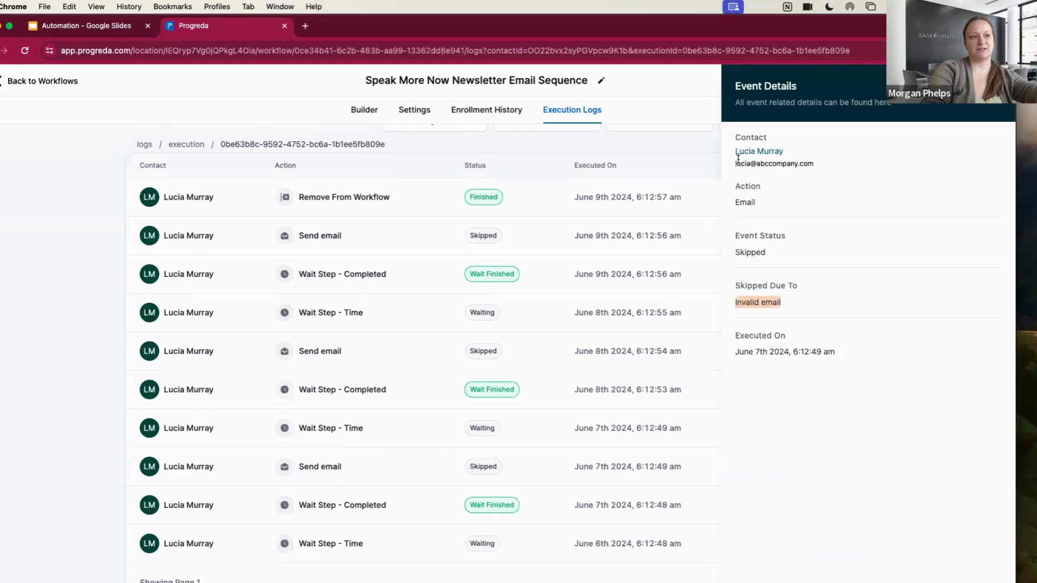
{"action": "left_click_drag", "start_coordinate": [733, 164], "coordinate": [823, 160]}
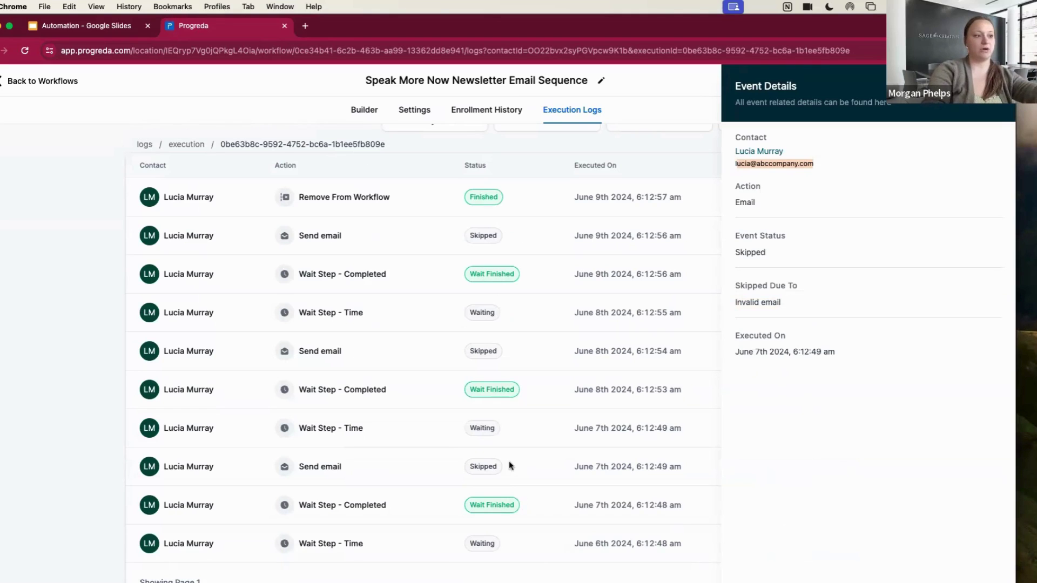
{"action": "left_click", "coordinate": [737, 303]}
{"action": "left_click_drag", "start_coordinate": [736, 304], "coordinate": [787, 304]}
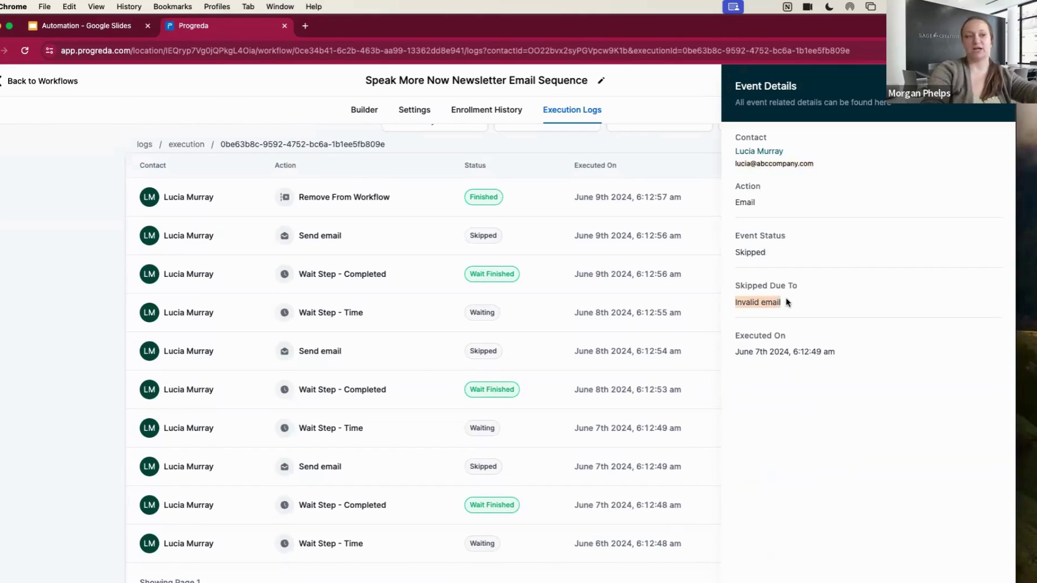
{"action": "left_click_drag", "start_coordinate": [734, 163], "coordinate": [854, 165]}
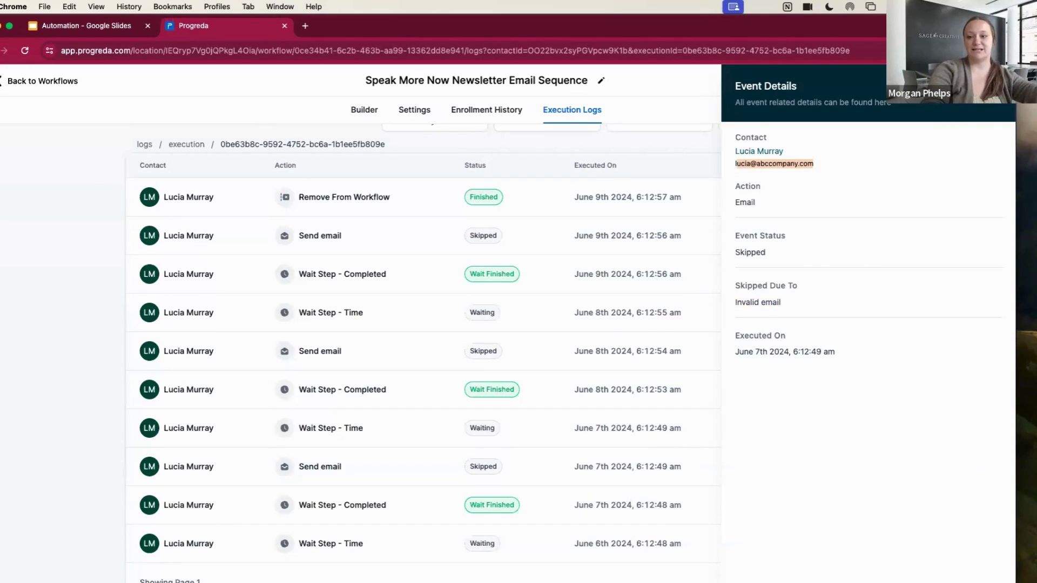
{"action": "key", "text": "Escape"}
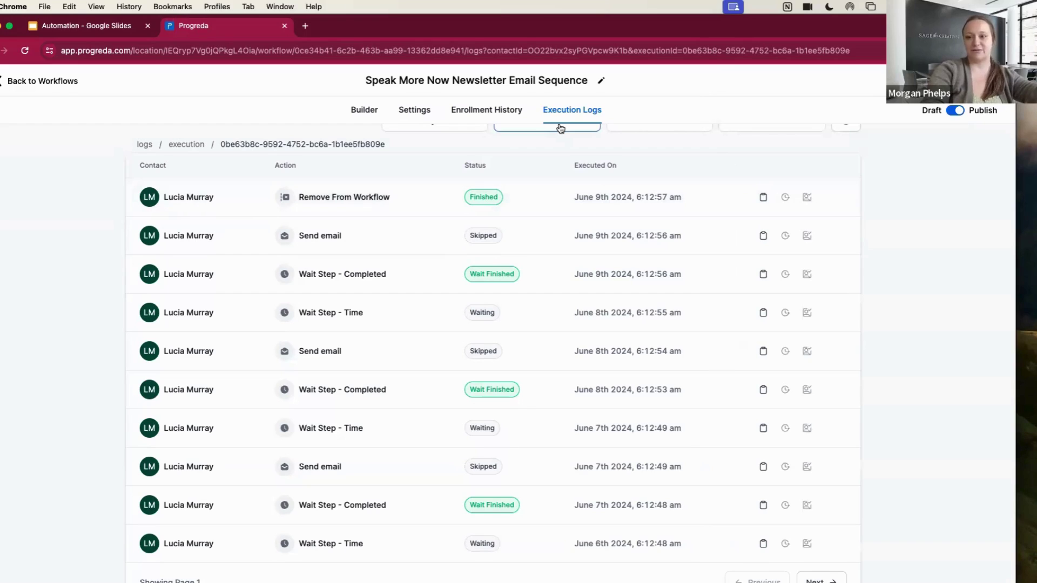
{"action": "left_click", "coordinate": [488, 112]}
Keep waits on Account Timezone and turn on a Specific Time window, 08:00 AM–5:00 PM, Monday–Friday
{"action": "left_click", "coordinate": [411, 112]}
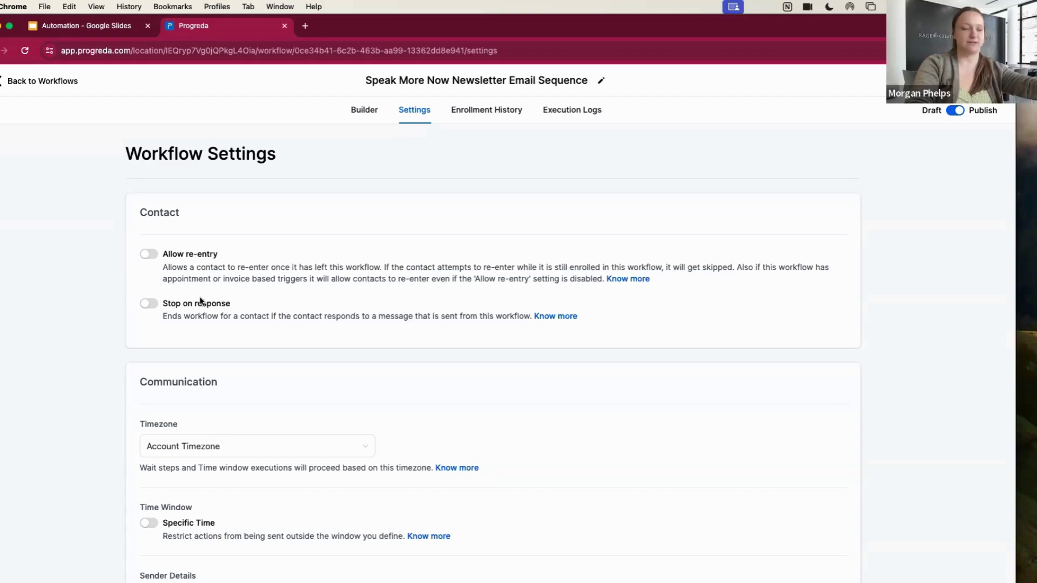
{"action": "scroll", "coordinate": [229, 298], "scroll_direction": "down", "scroll_amount": 5}
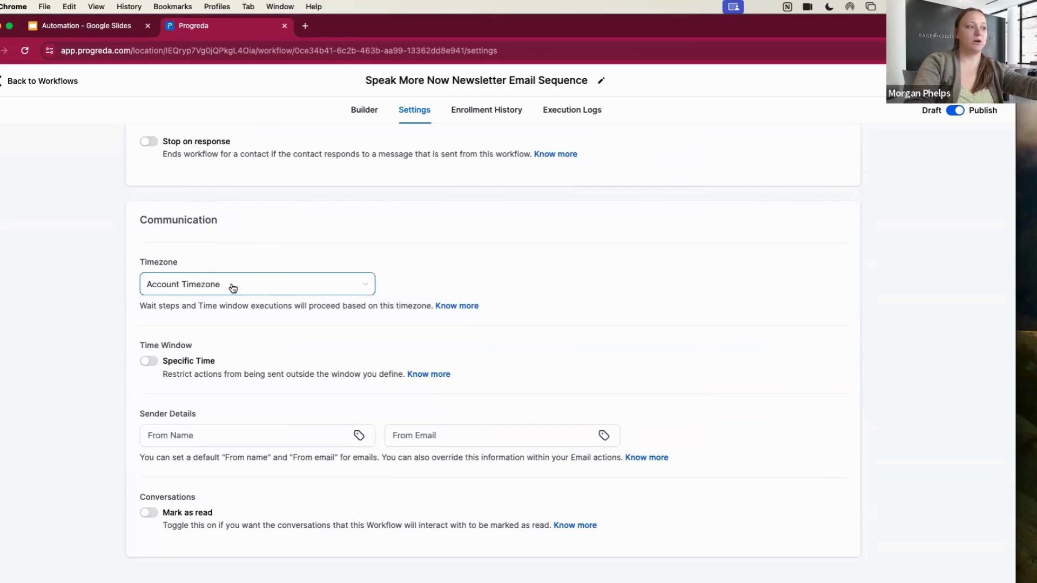
{"action": "left_click", "coordinate": [195, 285]}
{"action": "left_click", "coordinate": [209, 331]}
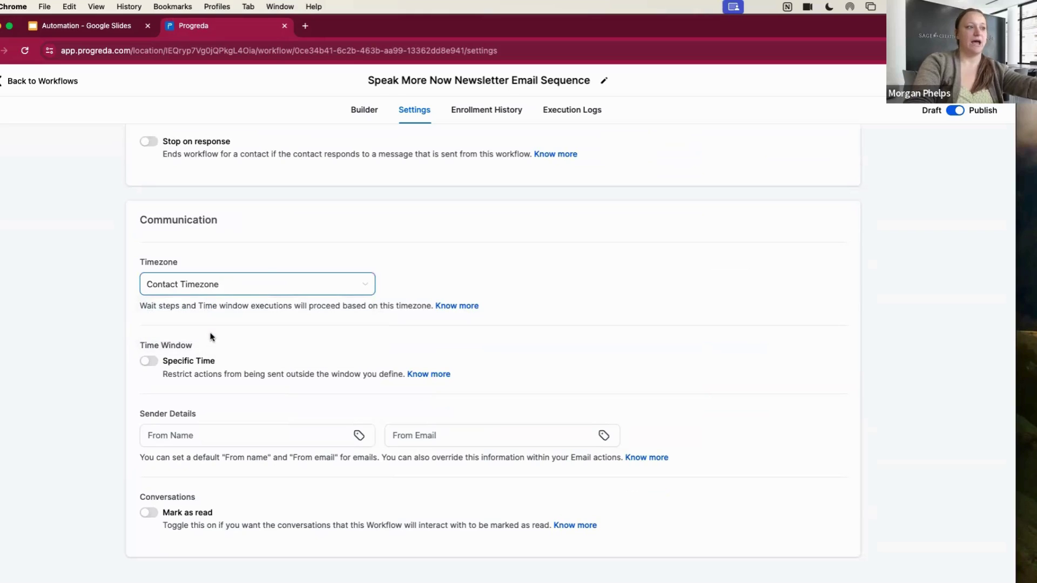
{"action": "left_click", "coordinate": [242, 284]}
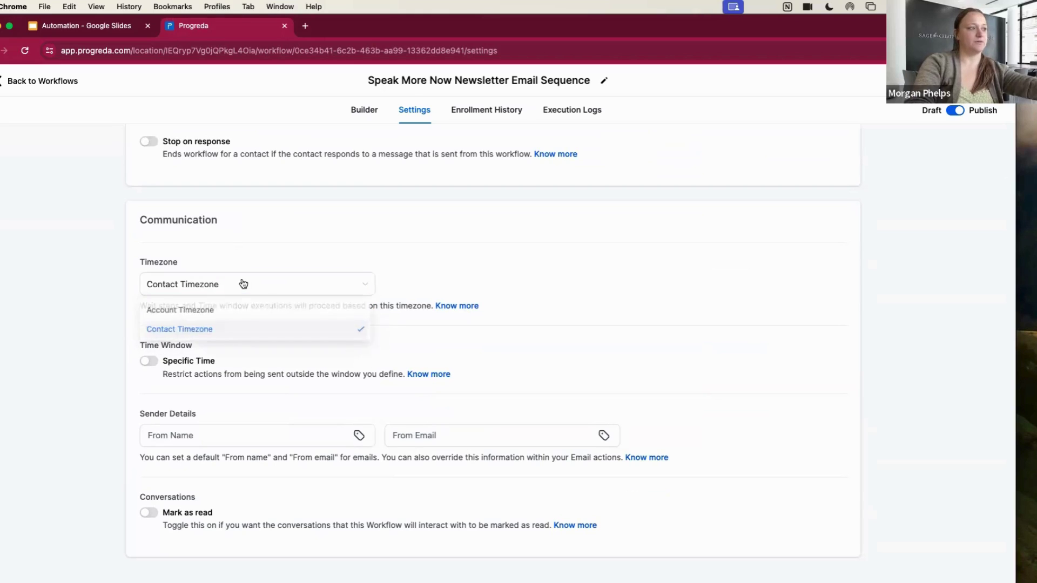
{"action": "left_click", "coordinate": [243, 310]}
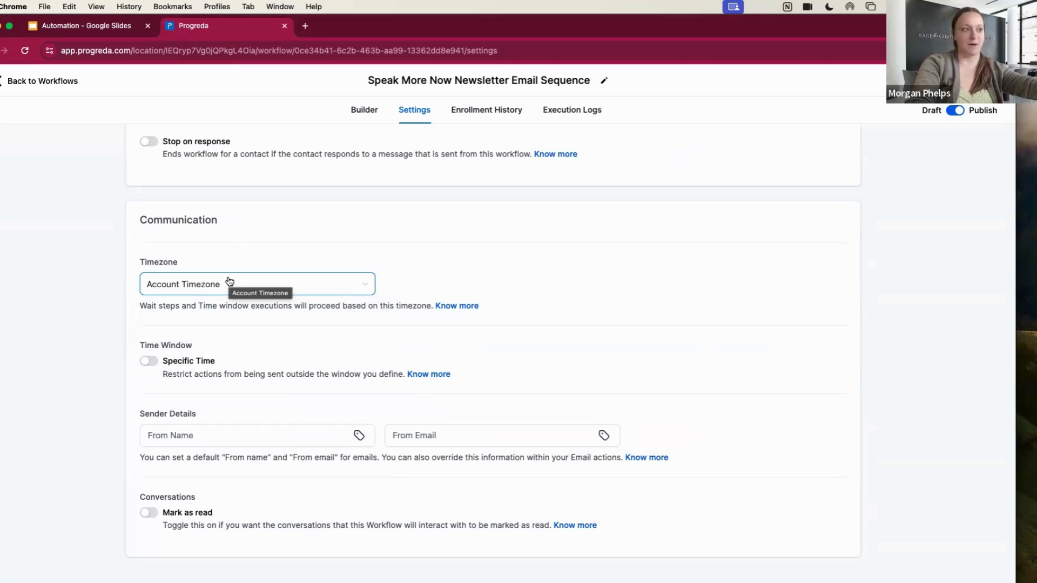
{"action": "left_click", "coordinate": [149, 362]}
{"action": "scroll", "coordinate": [153, 363], "scroll_direction": "down", "scroll_amount": 3}
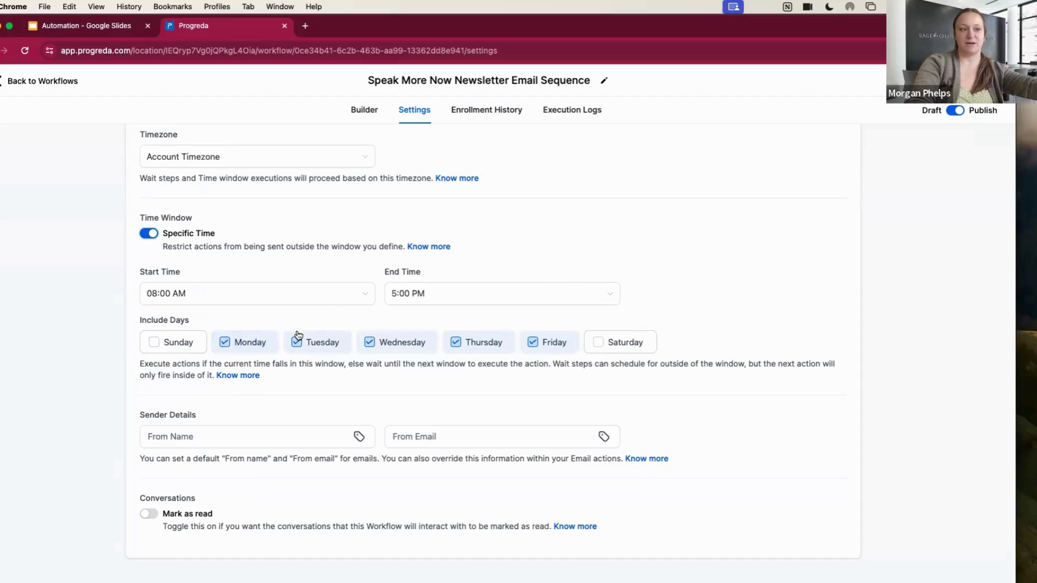
{"action": "left_click", "coordinate": [212, 304]}
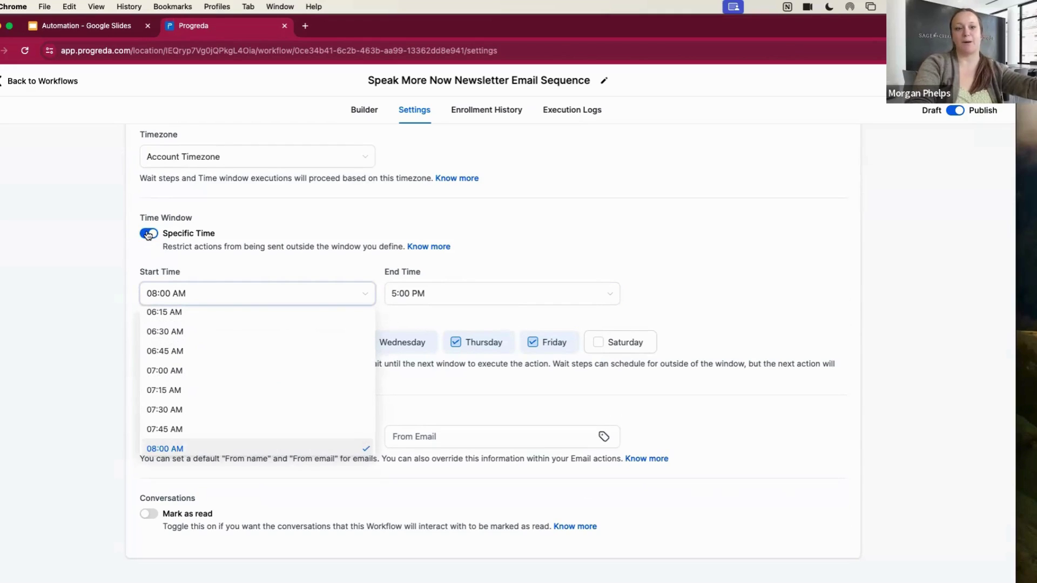
{"action": "key", "text": "Escape"}
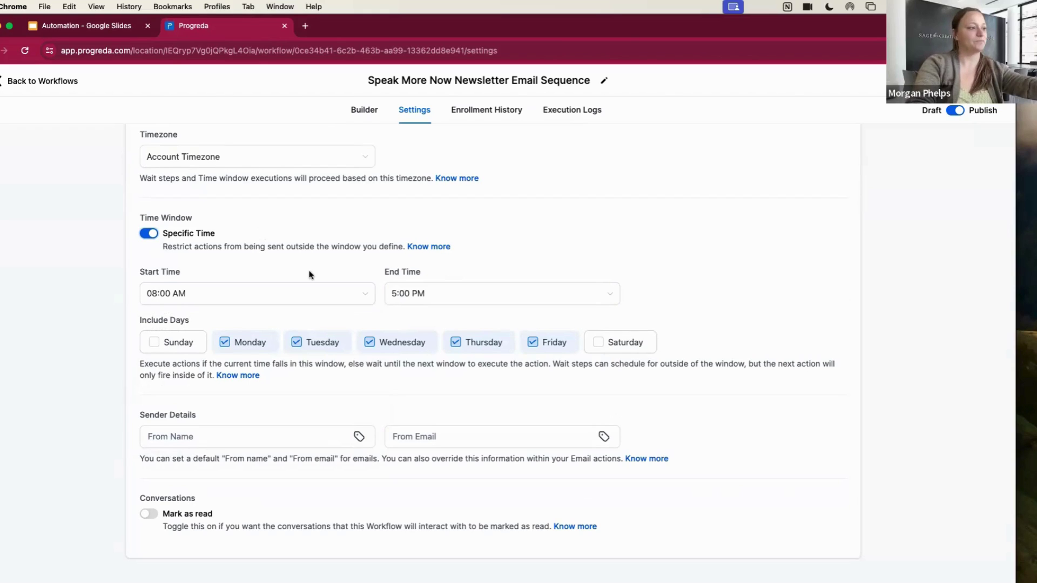
{"action": "scroll", "coordinate": [310, 273], "scroll_direction": "down", "scroll_amount": 1}
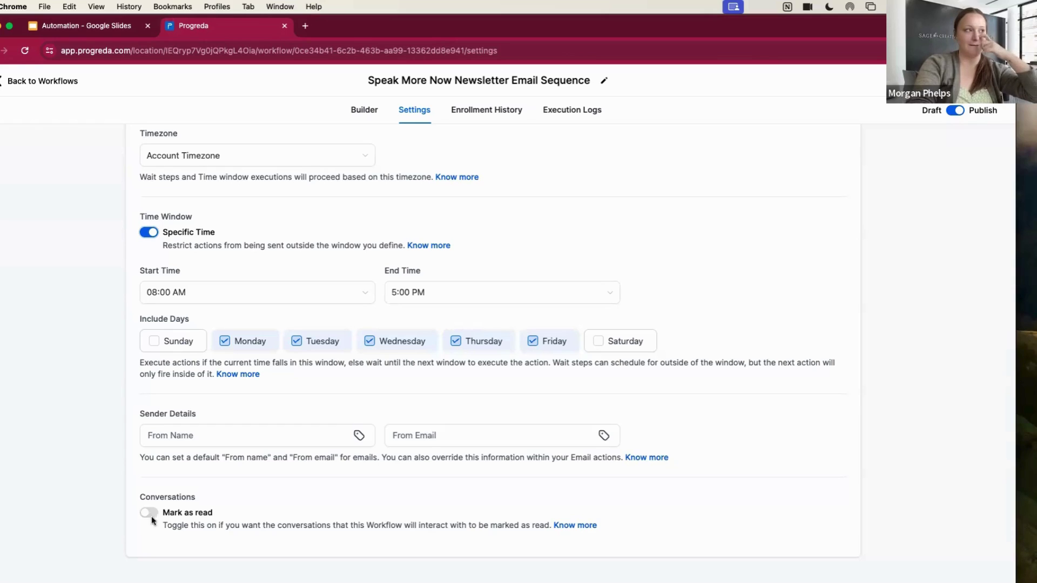
Discard the unsaved newsletter settings and reopen Advertising Form Submission from the Recent workflows list
{"action": "left_click", "coordinate": [50, 81]}
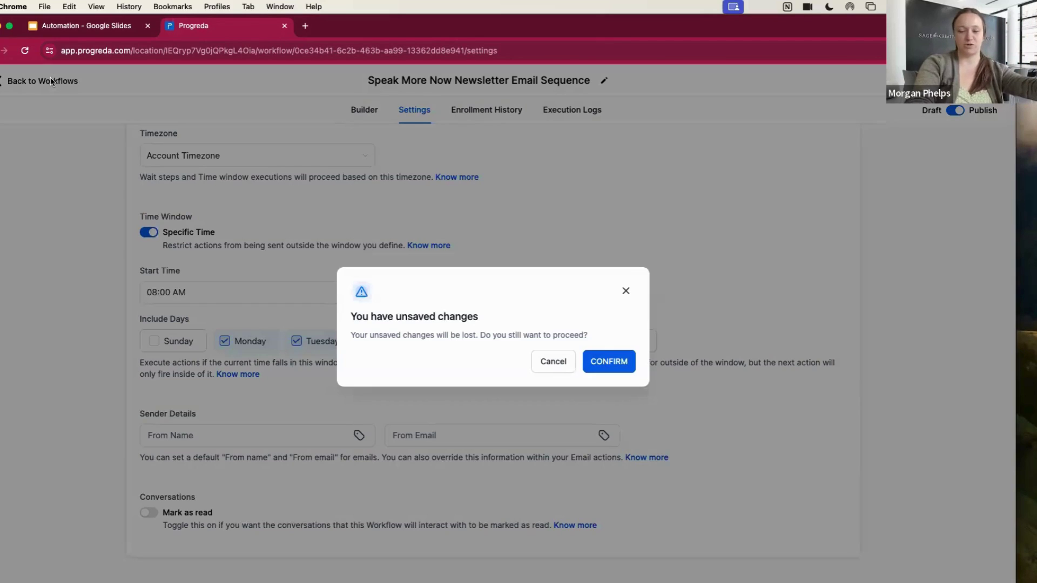
{"action": "left_click", "coordinate": [591, 357]}
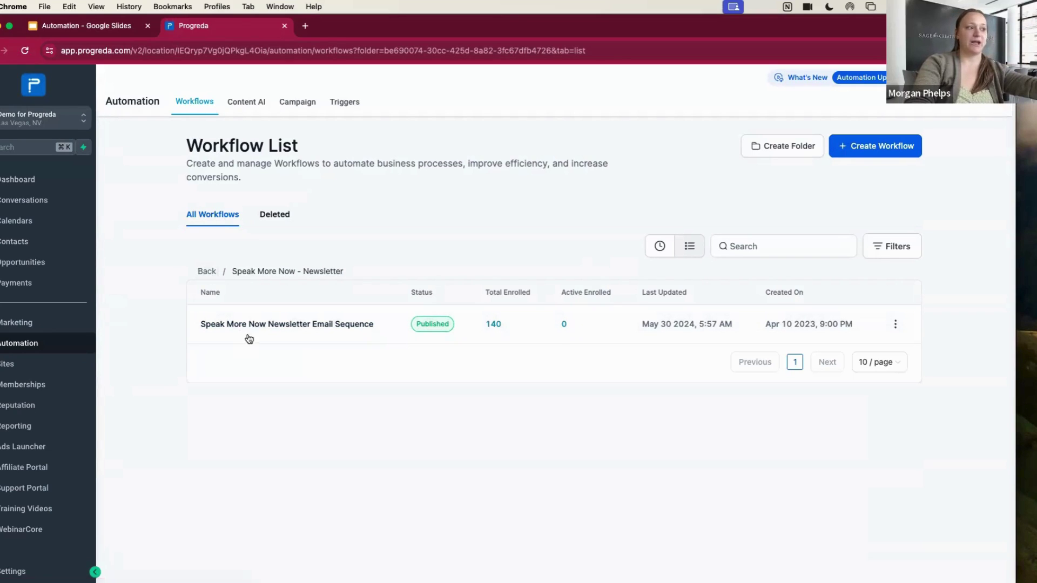
{"action": "left_click", "coordinate": [660, 246]}
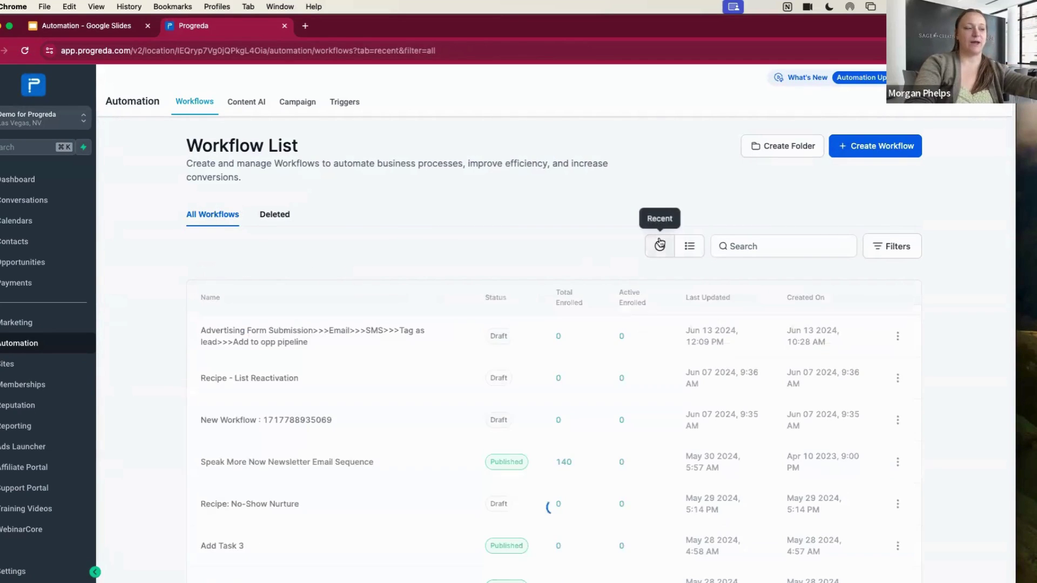
{"action": "left_click", "coordinate": [274, 346]}
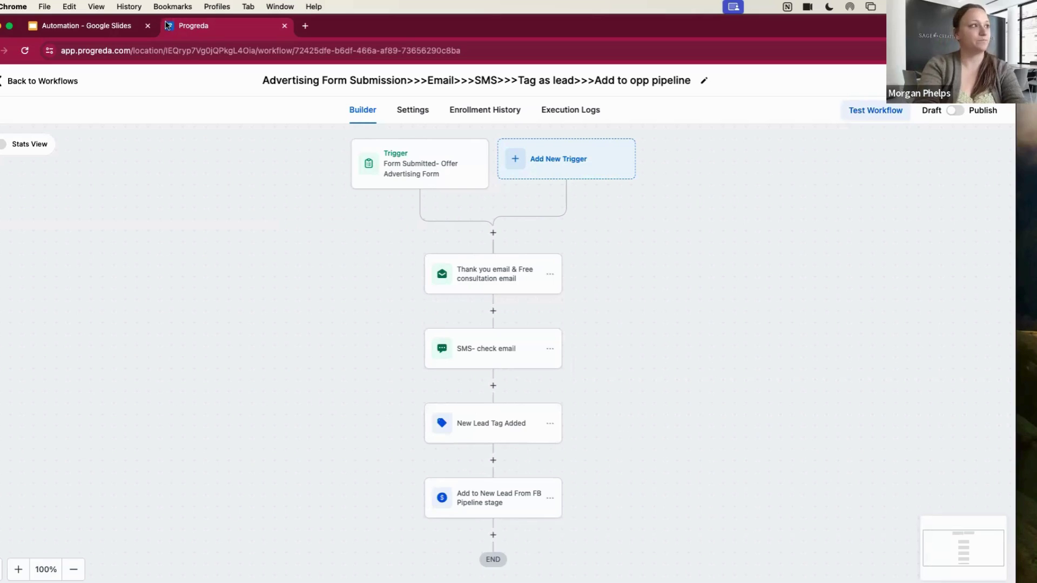
Advance the Google Slides deck to Starting Simple and Scaling Up, revealing 'Begin with basic automations'
{"action": "left_click", "coordinate": [96, 27]}
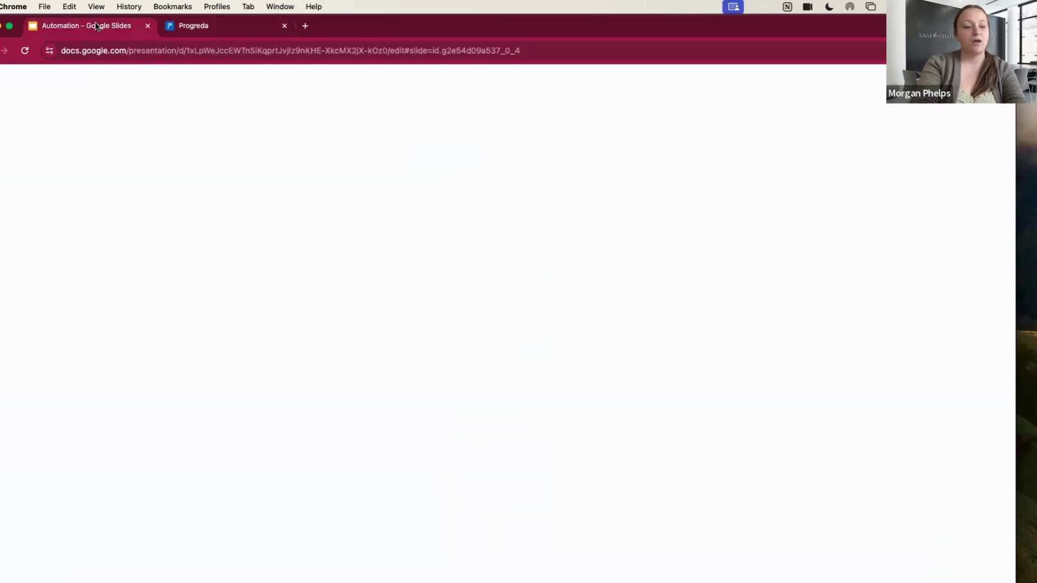
{"action": "key", "text": "Right"}
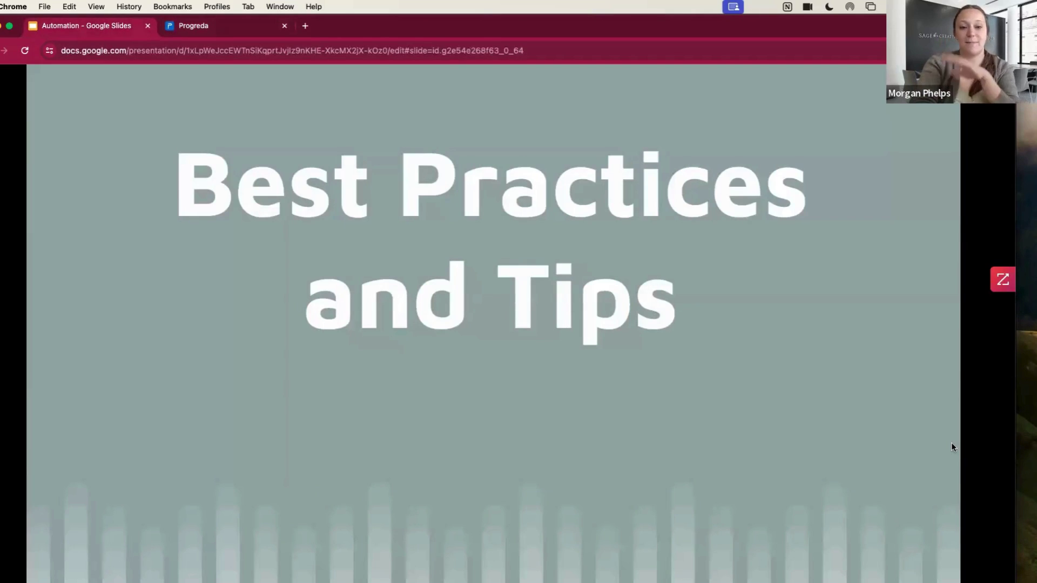
{"action": "key", "text": "Right"}
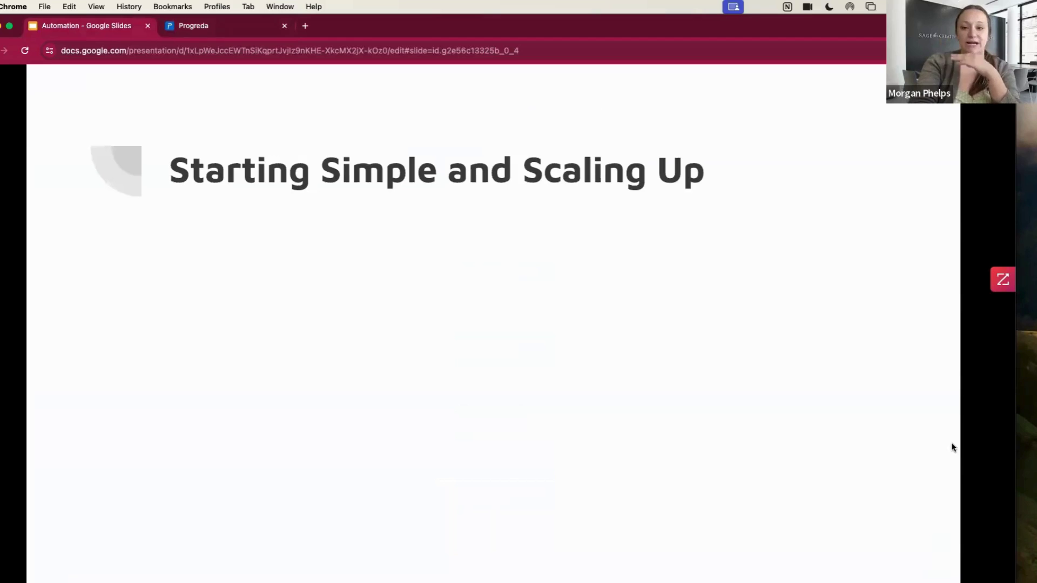
{"action": "key", "text": "Right"}
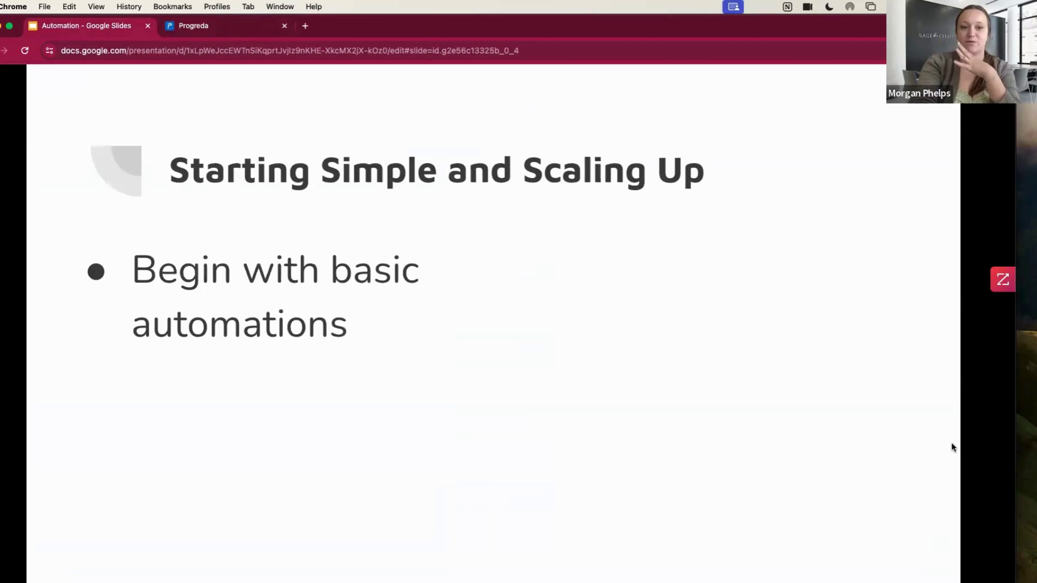